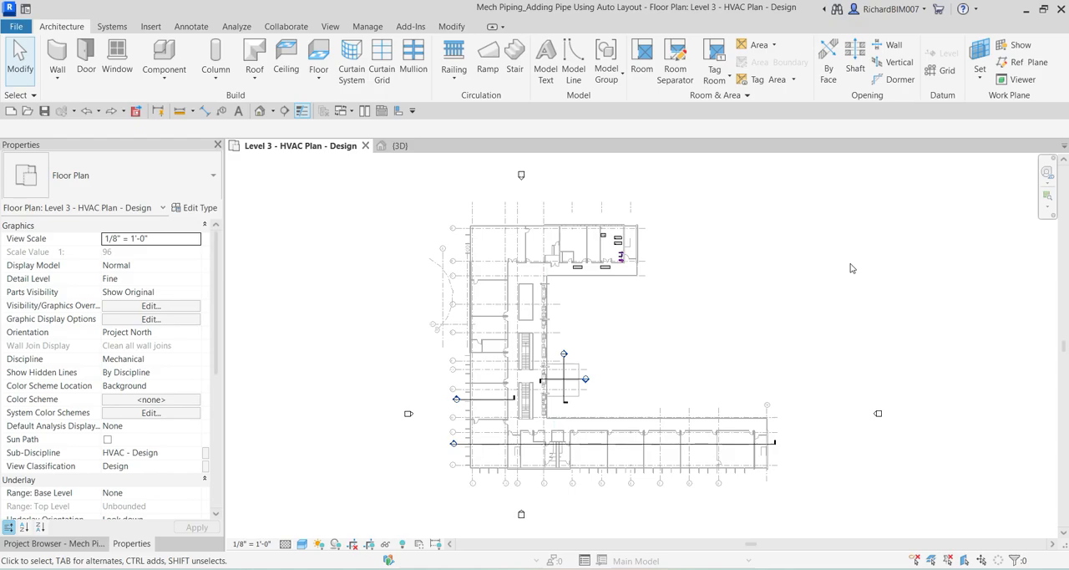
Examine the Level 3 mechanical room in plan, and inspect the cooling tower and nearby pumps in the 3D view.
scroll(608, 250, "up", 5)
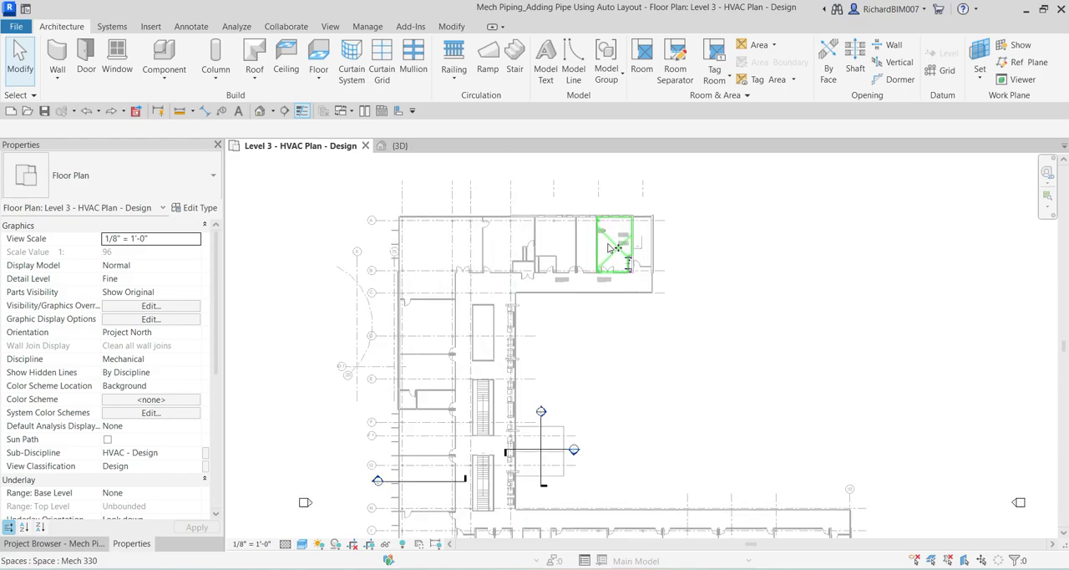
scroll(608, 250, "up", 1)
middle_click_drag(633, 251, 604, 284)
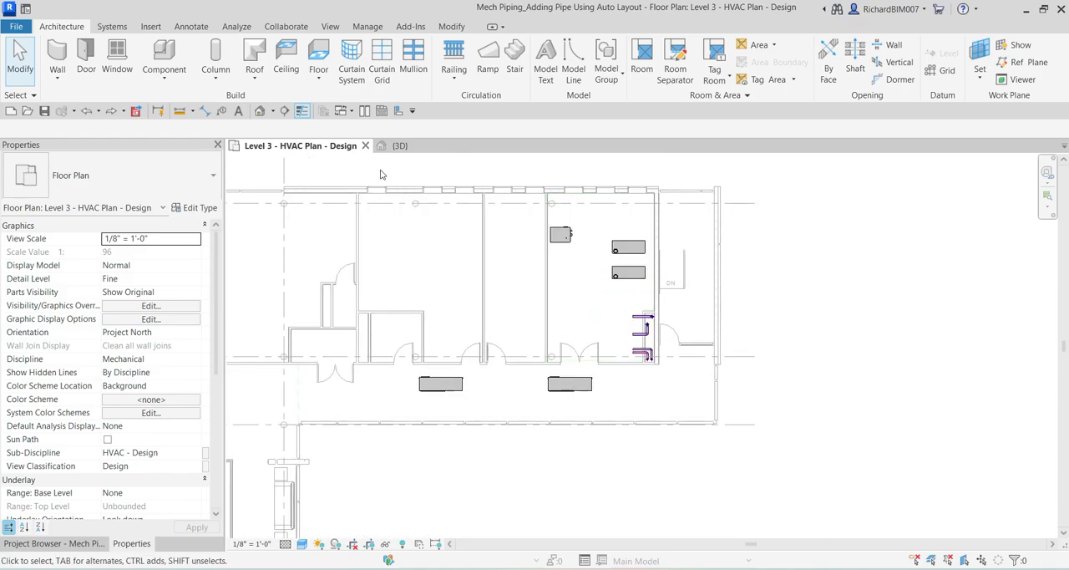
left_click(407, 149)
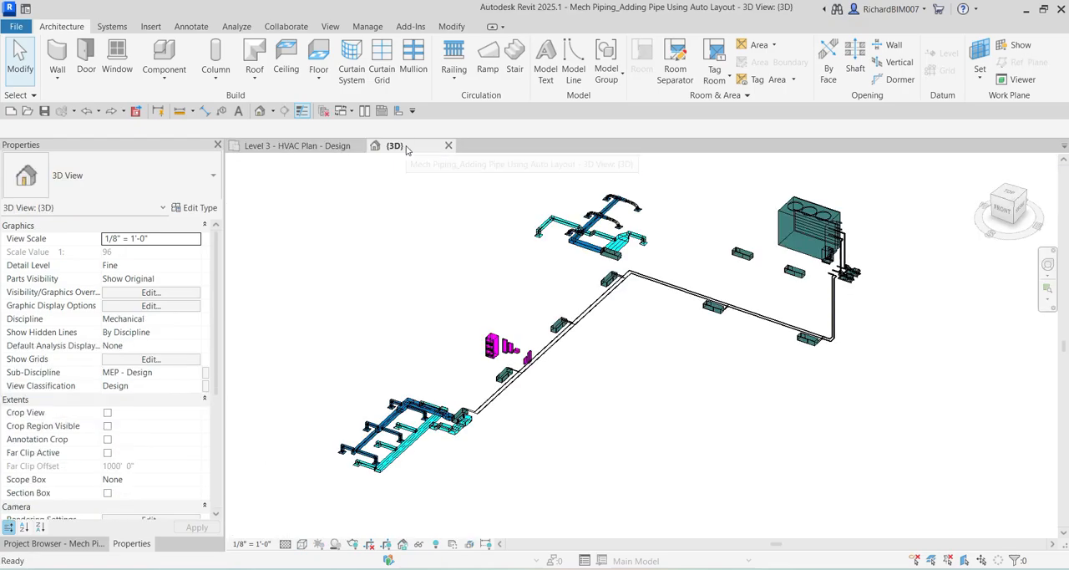
scroll(851, 314, "up", 6)
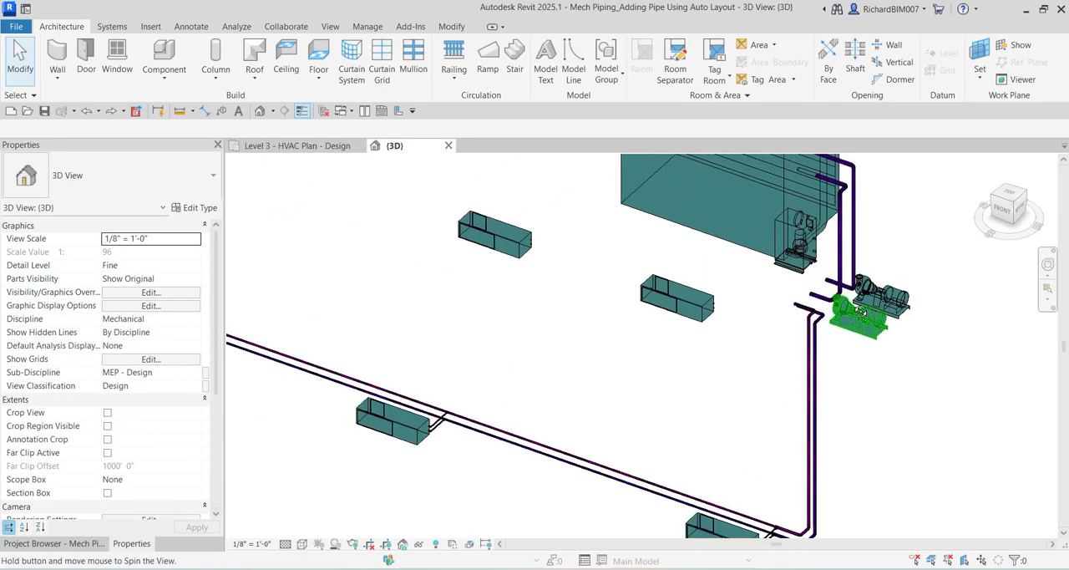
middle_click_drag(850, 313, 610, 349)
left_click(641, 318)
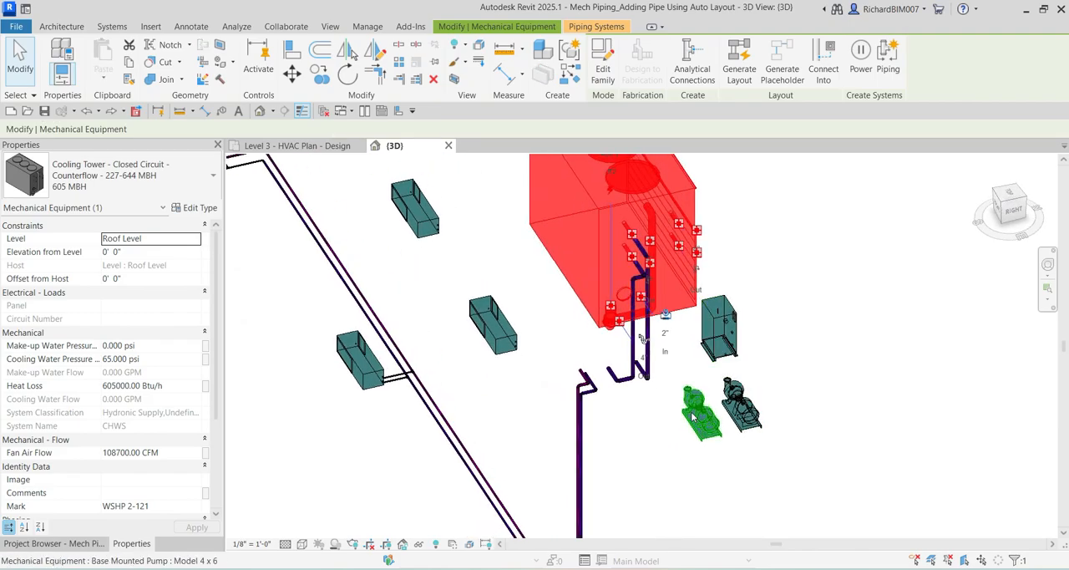
middle_click_drag(683, 411, 519, 321, "shift")
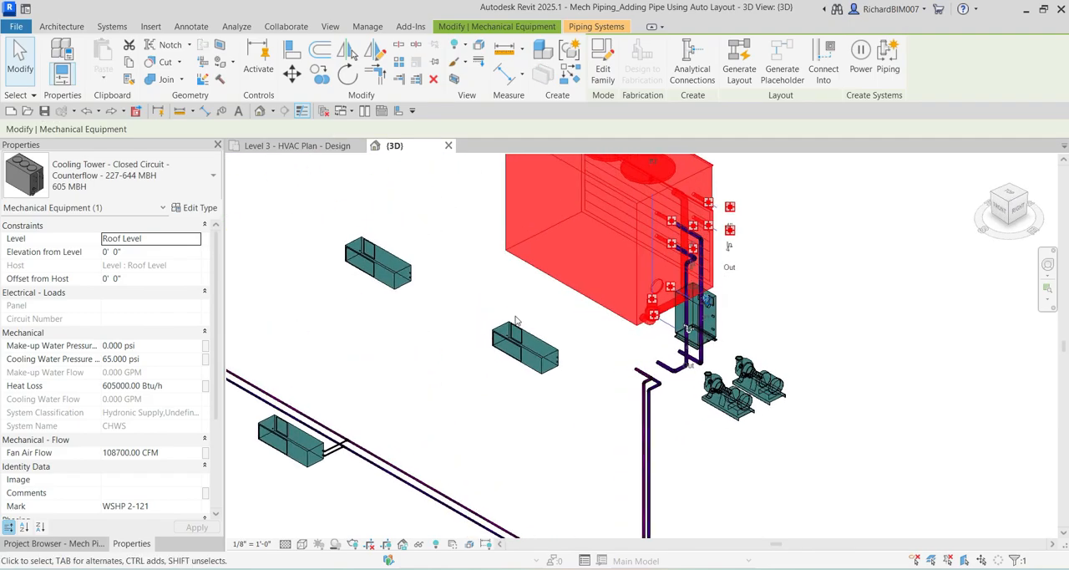
Inspect the two unpiped Level 3 water source heat pumps beside the cooling tower in the 3D view.
left_click(380, 264)
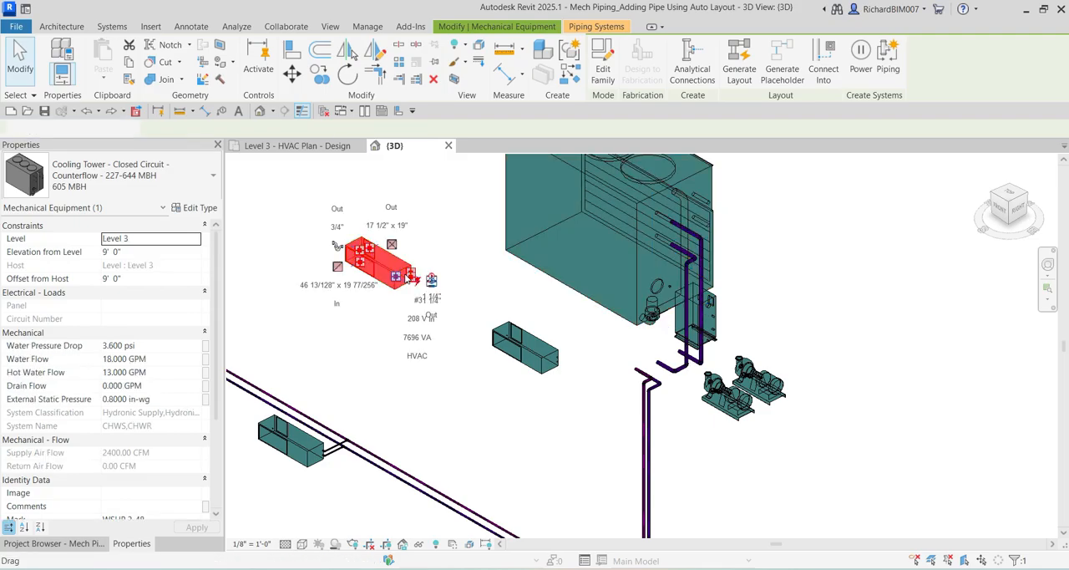
middle_click_drag(550, 361, 673, 358, "shift")
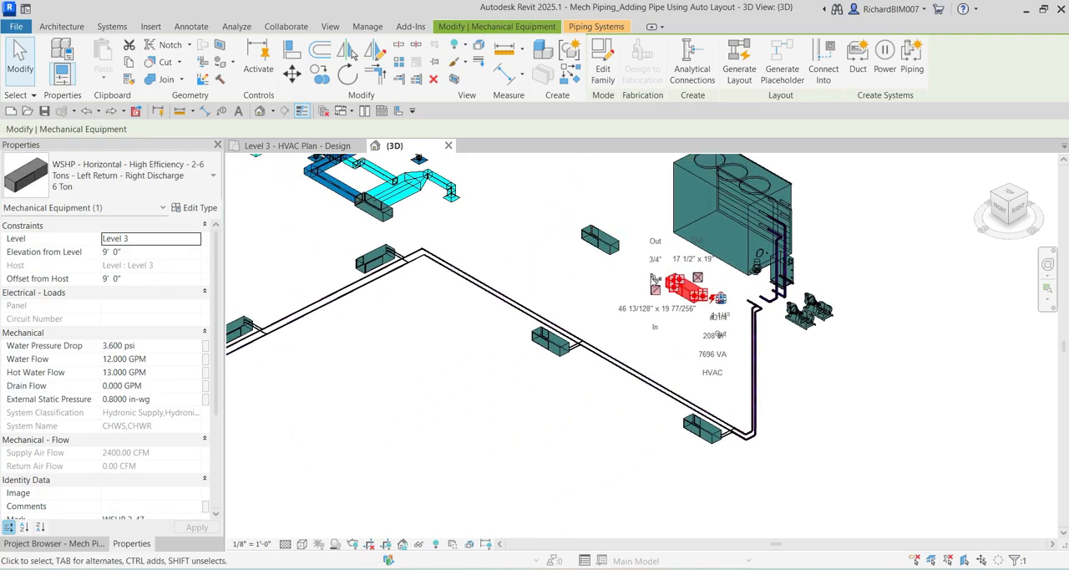
left_click(241, 496)
left_click(84, 543)
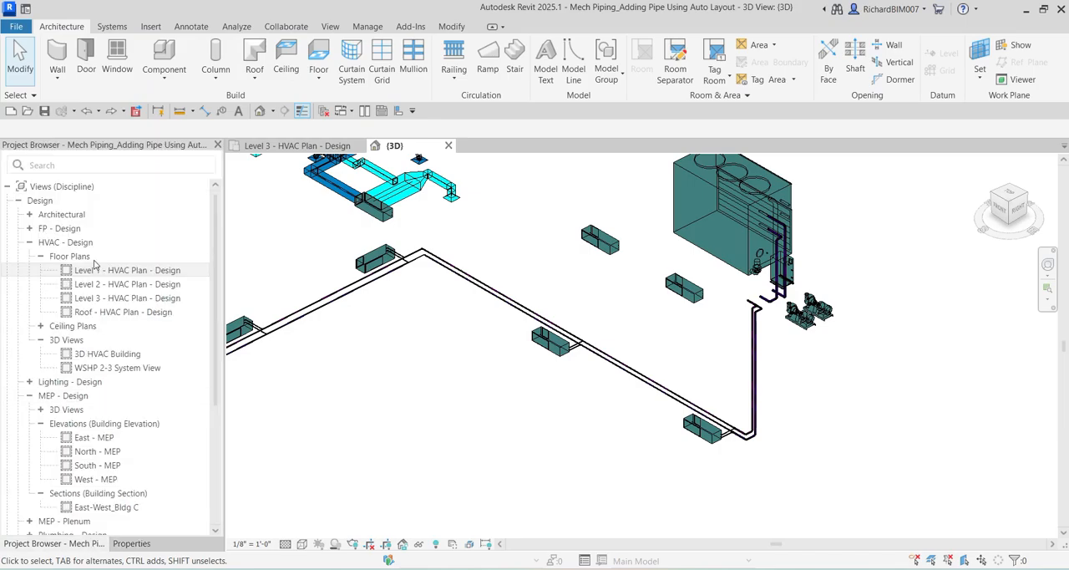
left_click(601, 240)
left_click(470, 312)
Examine the Level 1 hydronic piping loop and its connected heat pumps from several angles.
scroll(470, 312, "down", 3)
middle_click_drag(439, 332, 651, 272)
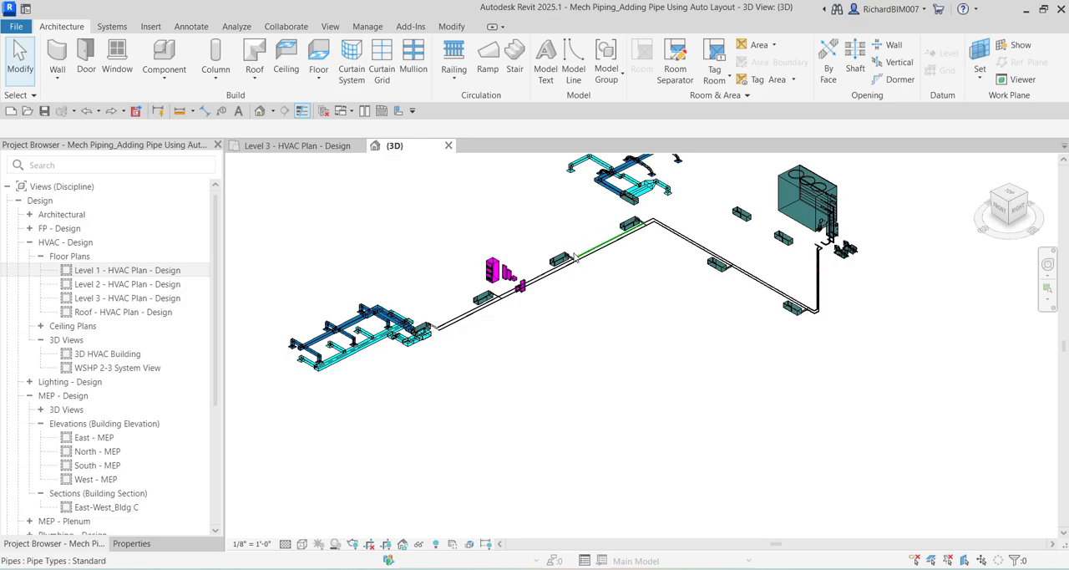
middle_click_drag(535, 277, 437, 307, "shift")
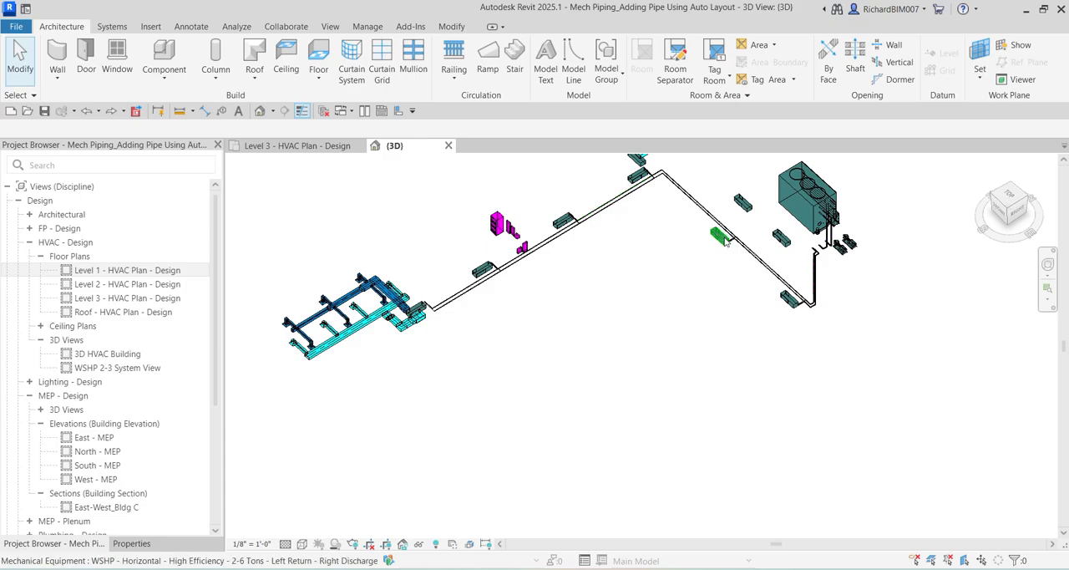
middle_click_drag(751, 332, 705, 339, "shift")
scroll(777, 276, "up", 3)
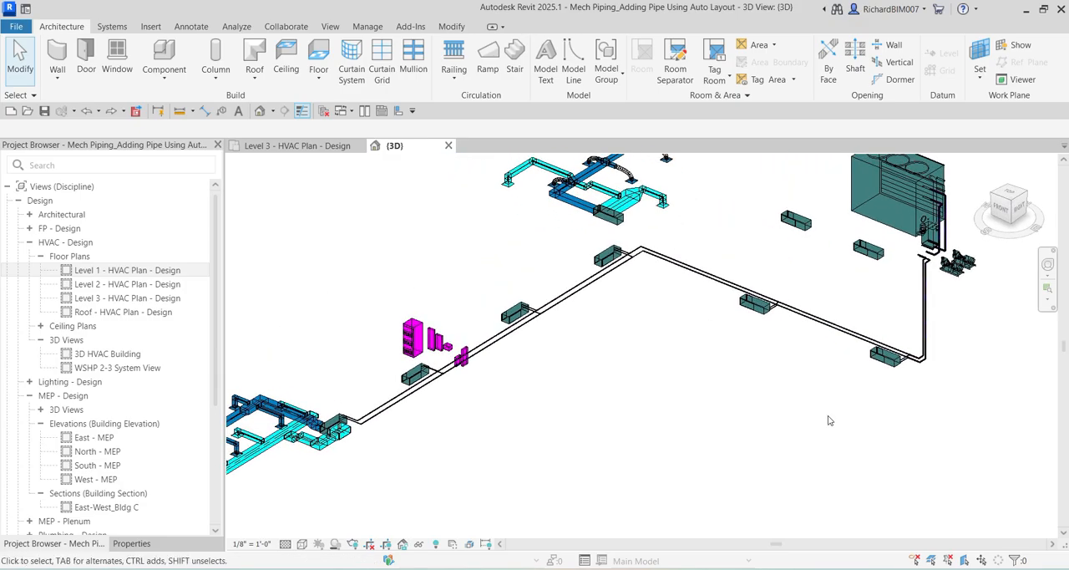
middle_click_drag(888, 395, 871, 409)
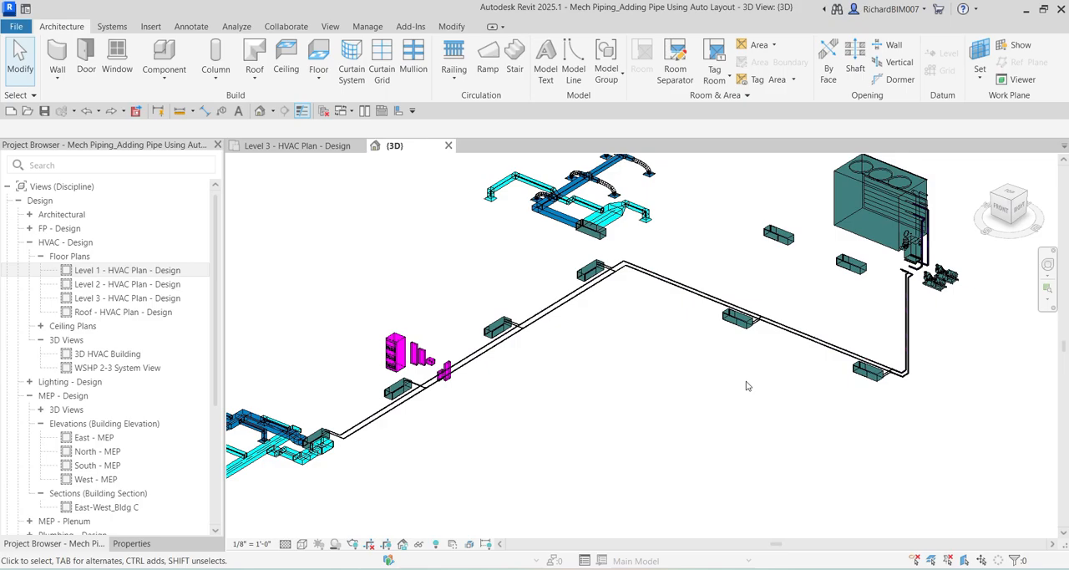
Check the Water Flow property of the Level 1 heat pumps connected along the hydronic piping loop.
left_click(867, 379)
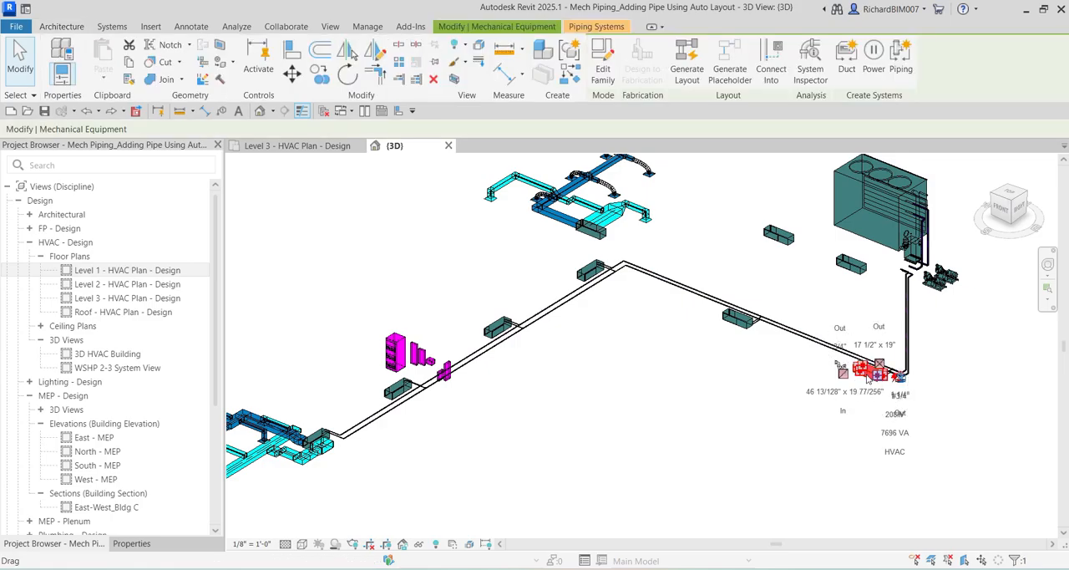
left_click(130, 543)
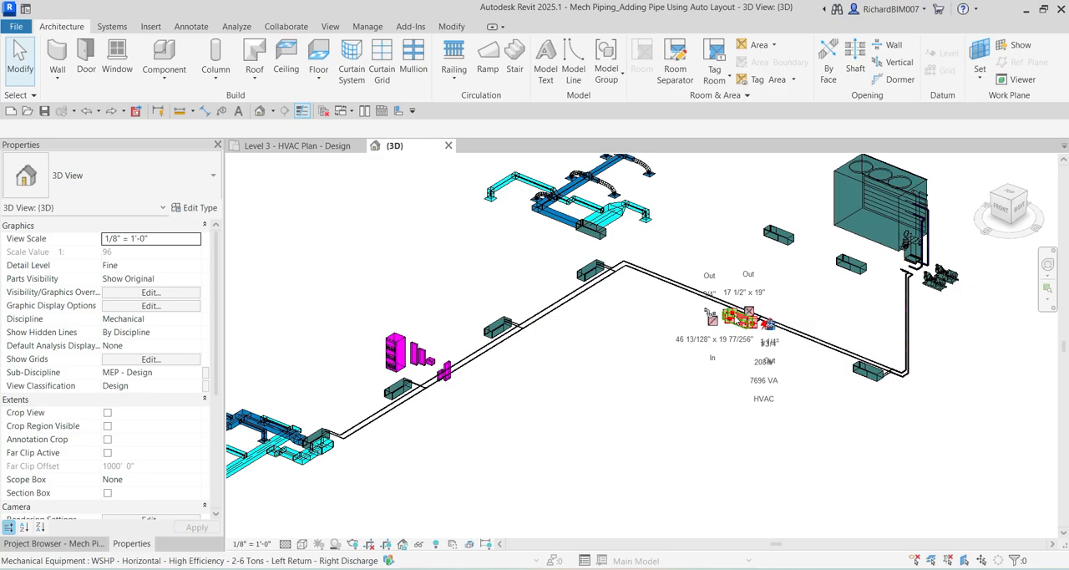
left_click(736, 317)
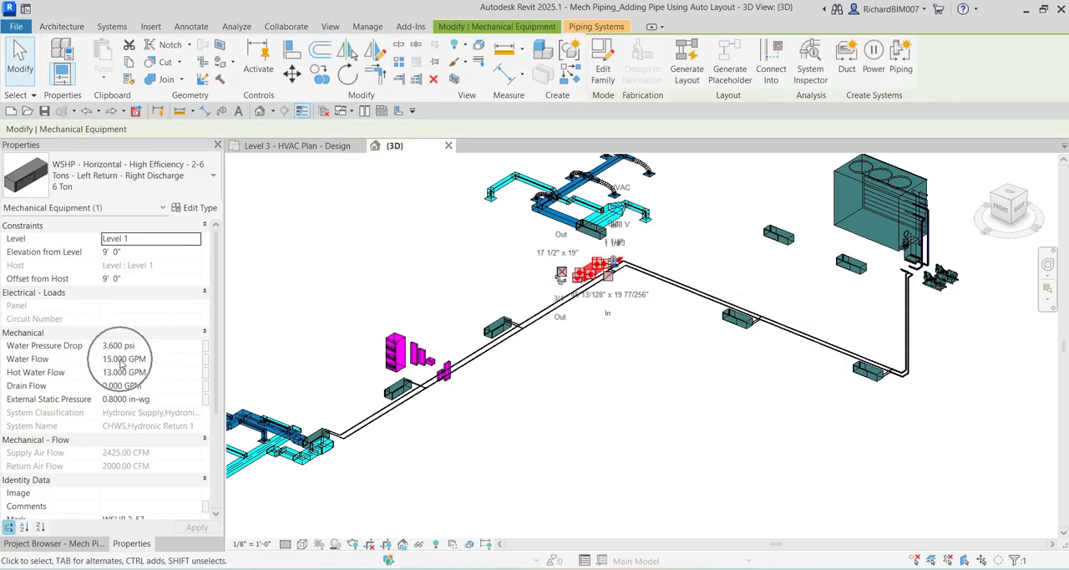
left_click(500, 328)
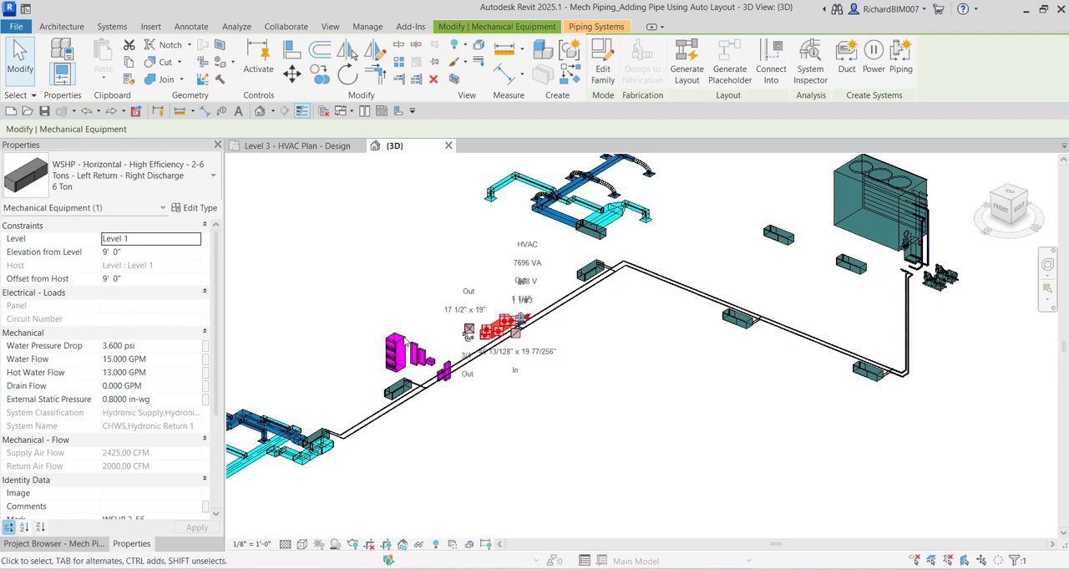
left_click(399, 389)
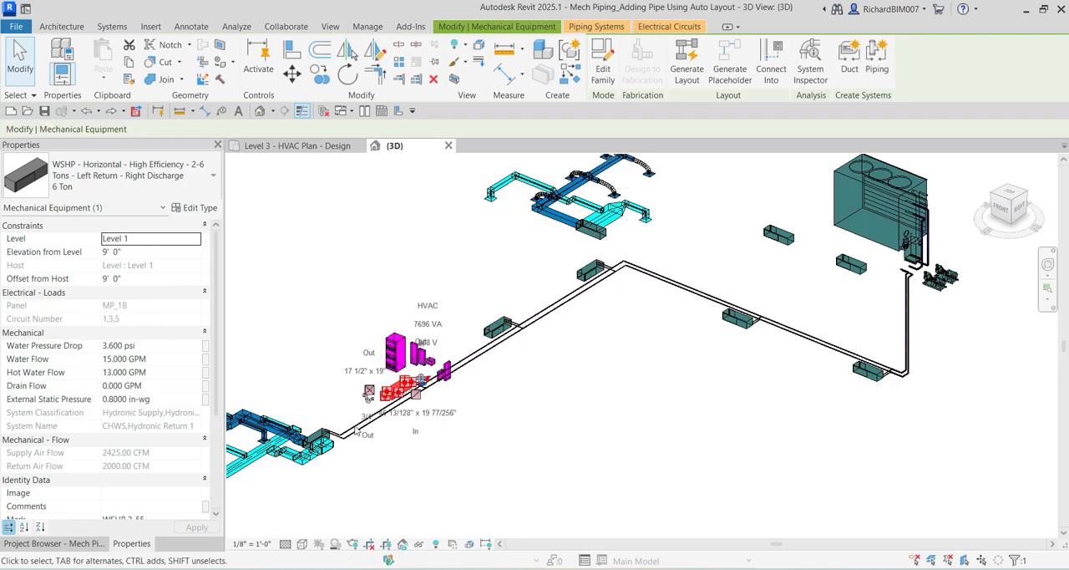
left_click(316, 436)
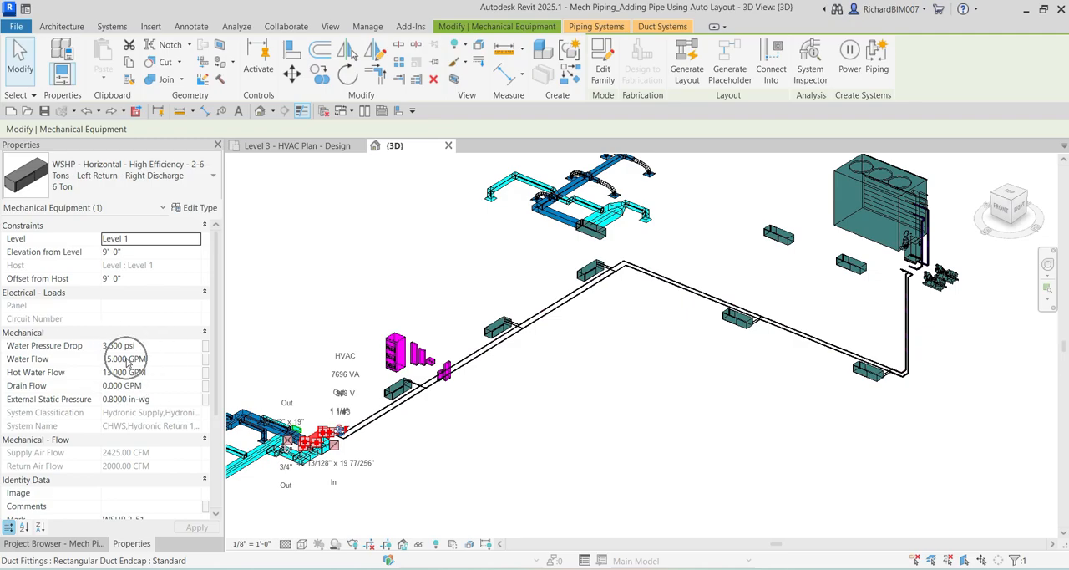
key("Escape")
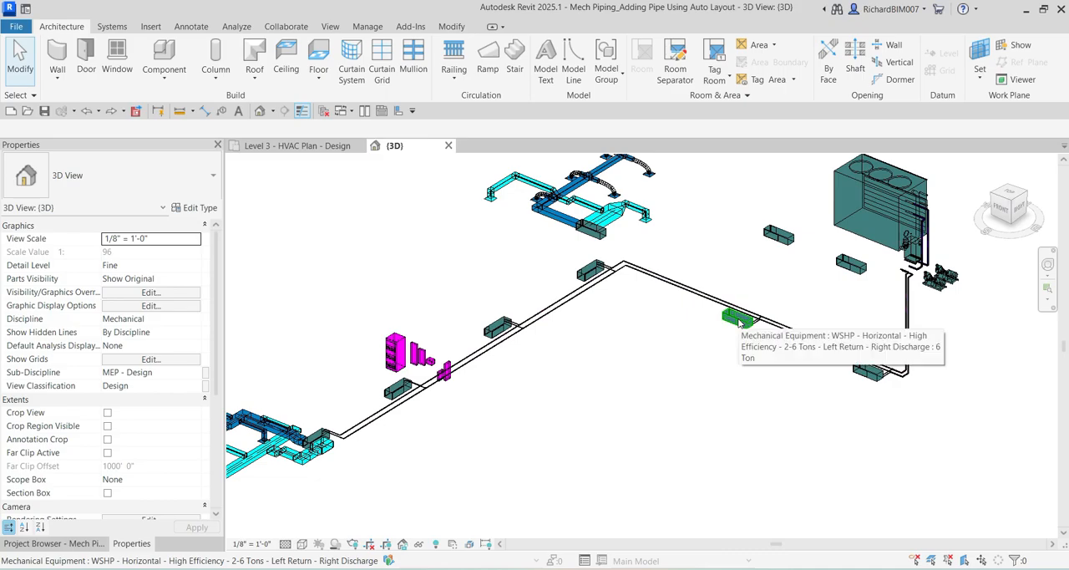
left_click(867, 370)
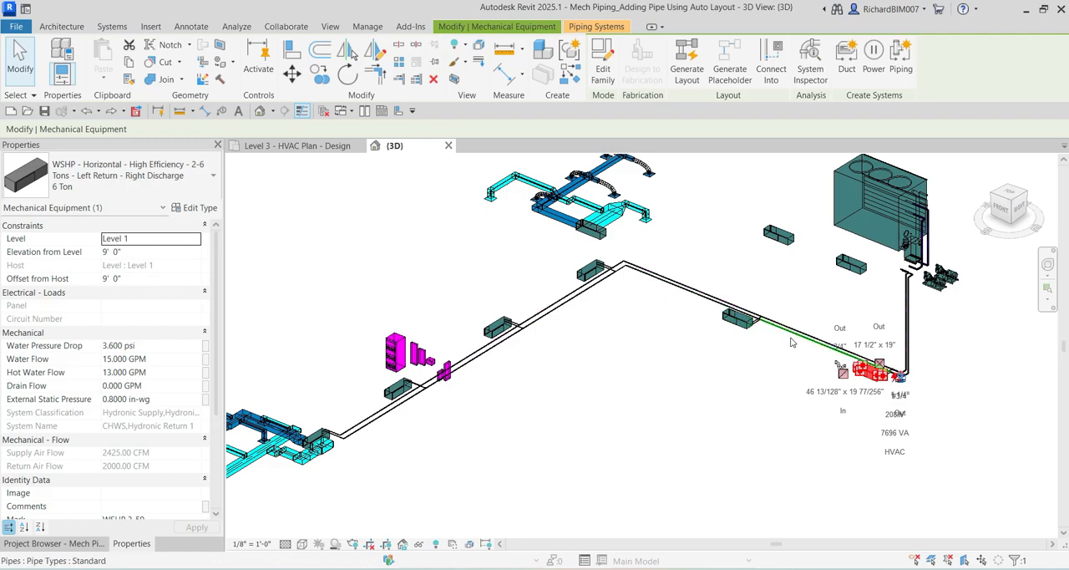
left_click(675, 400)
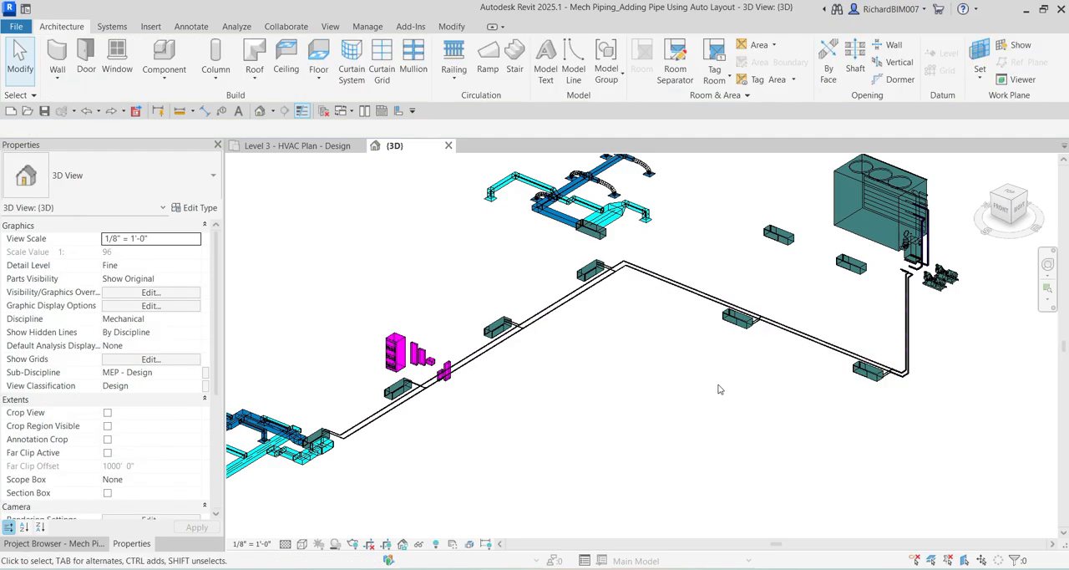
Check the Water Flow property of the two unconnected Level 3 heat pumps near the cooling tower.
scroll(724, 390, "up", 4)
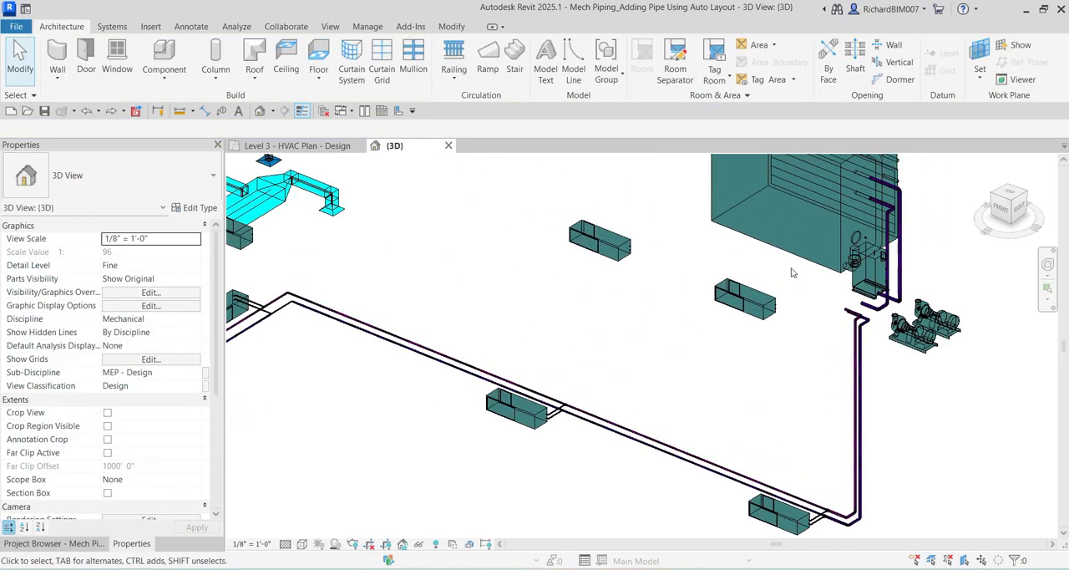
scroll(750, 301, "up", 2)
left_click(733, 303)
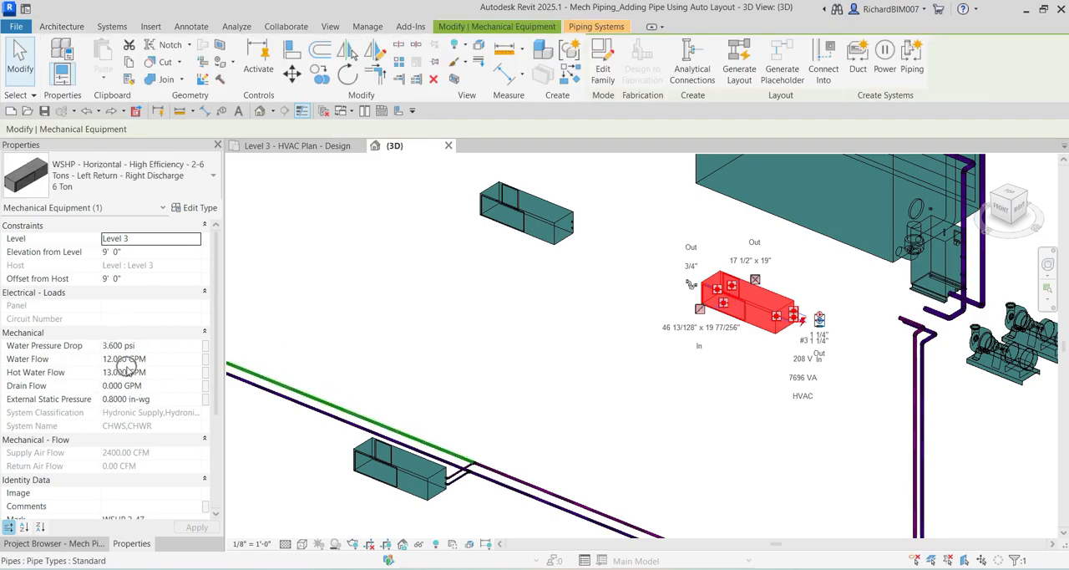
left_click(508, 212)
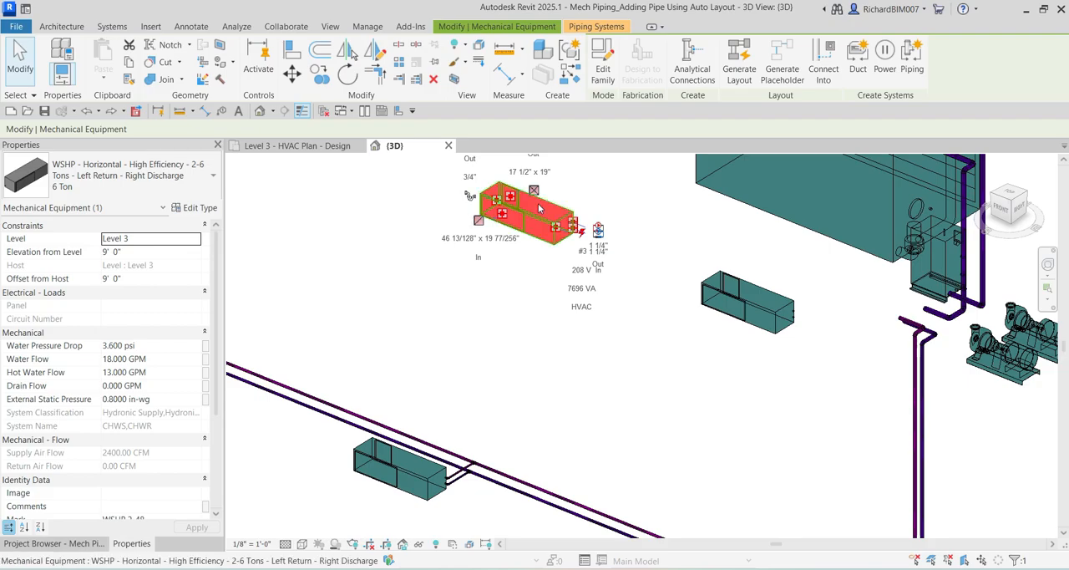
left_click(585, 358)
scroll(556, 382, "down", 3)
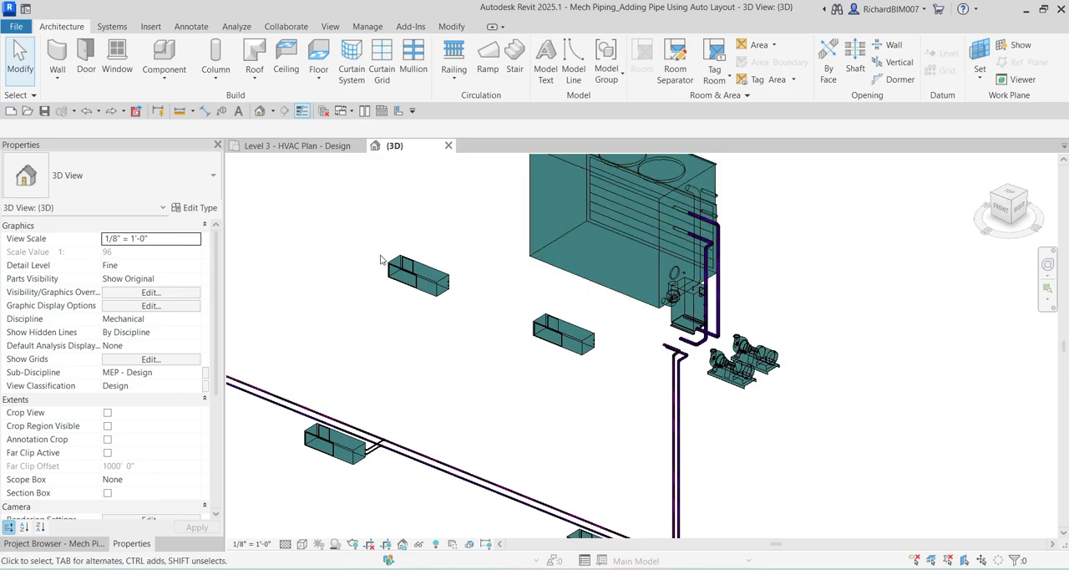
In the Level 3 HVAC plan, window-select all elements in the wing containing the mechanical room and corridor heat pumps.
left_click(309, 147)
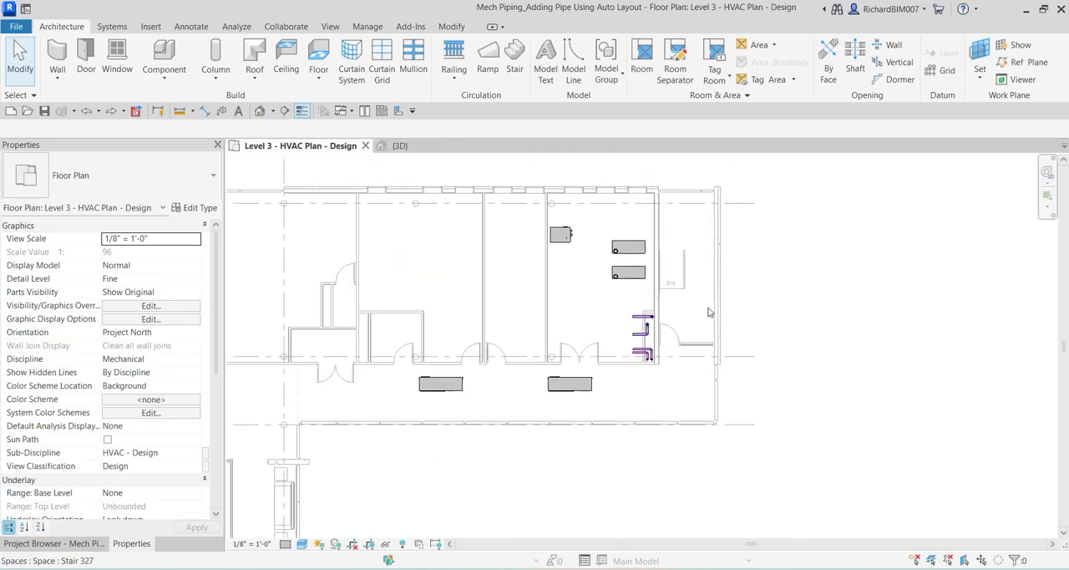
middle_click_drag(797, 286, 756, 251)
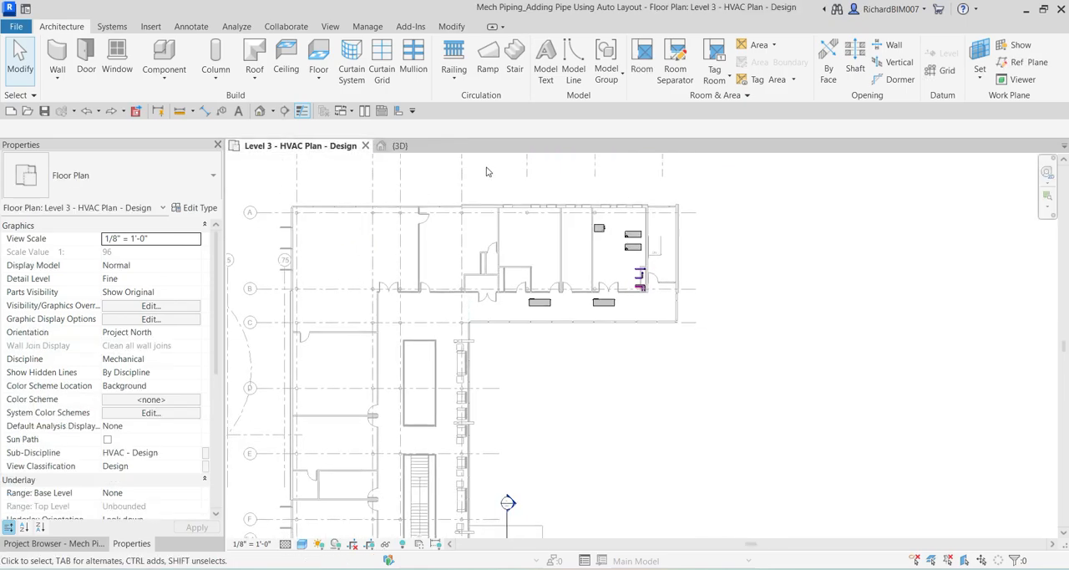
middle_click_drag(503, 194, 486, 234)
left_click_drag(405, 197, 850, 444)
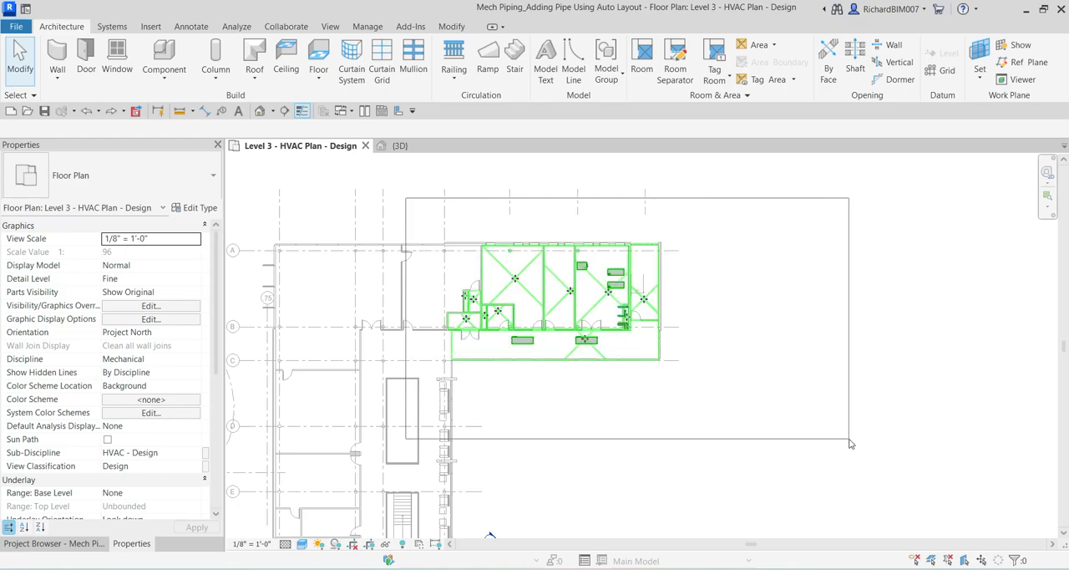
left_click_drag(851, 443, 816, 415)
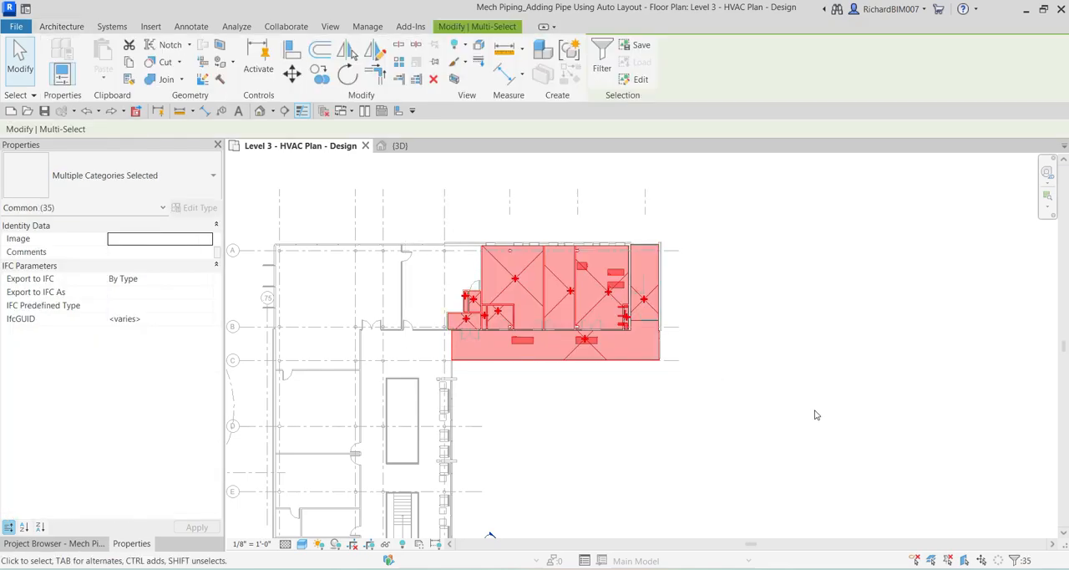
Filter the selected elements so that only the Mechanical Equipment category remains selected.
left_click(608, 52)
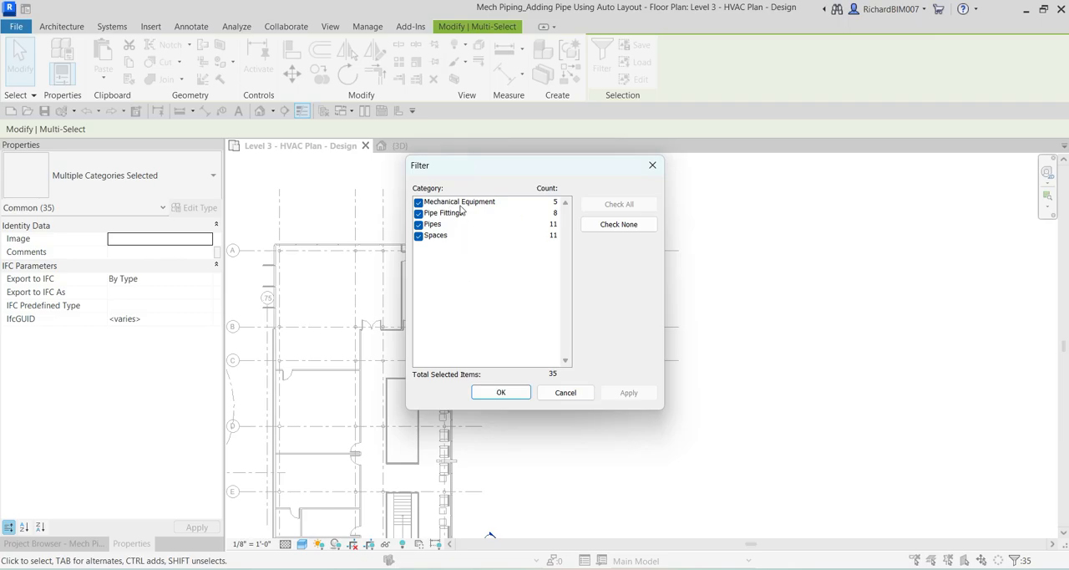
left_click(619, 226)
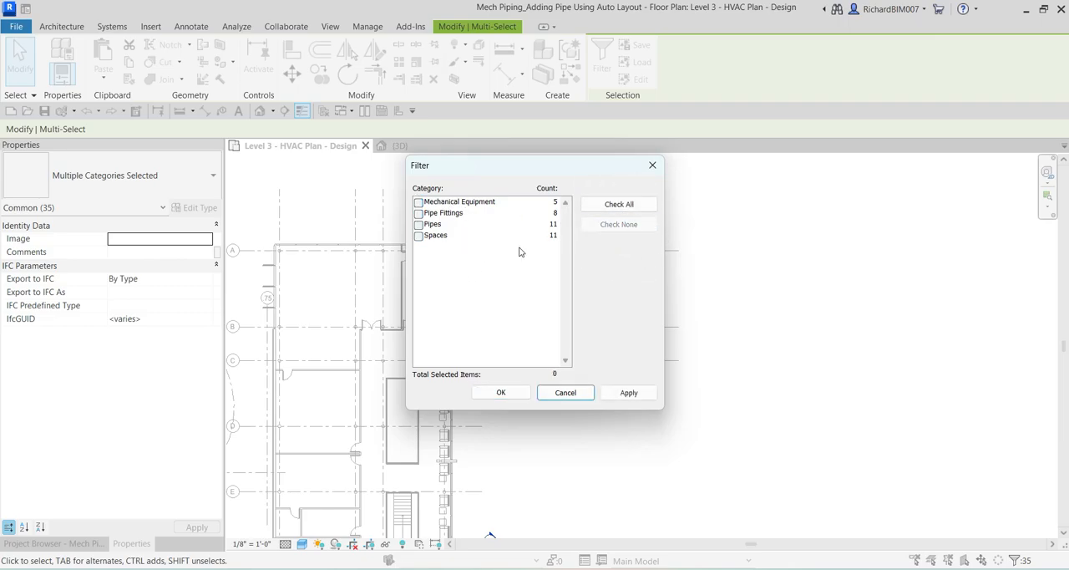
left_click(419, 203)
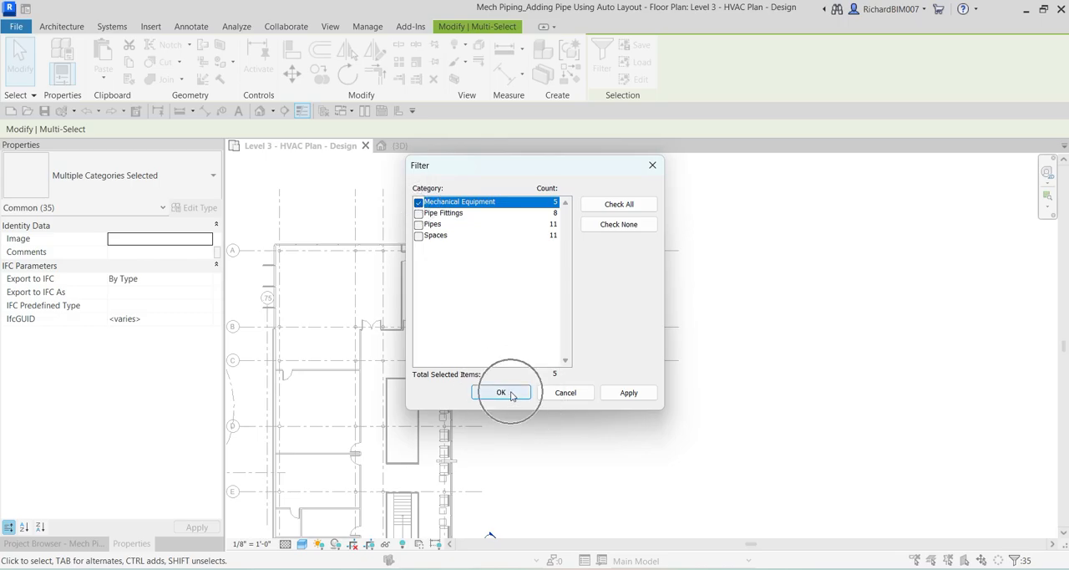
left_click(501, 393)
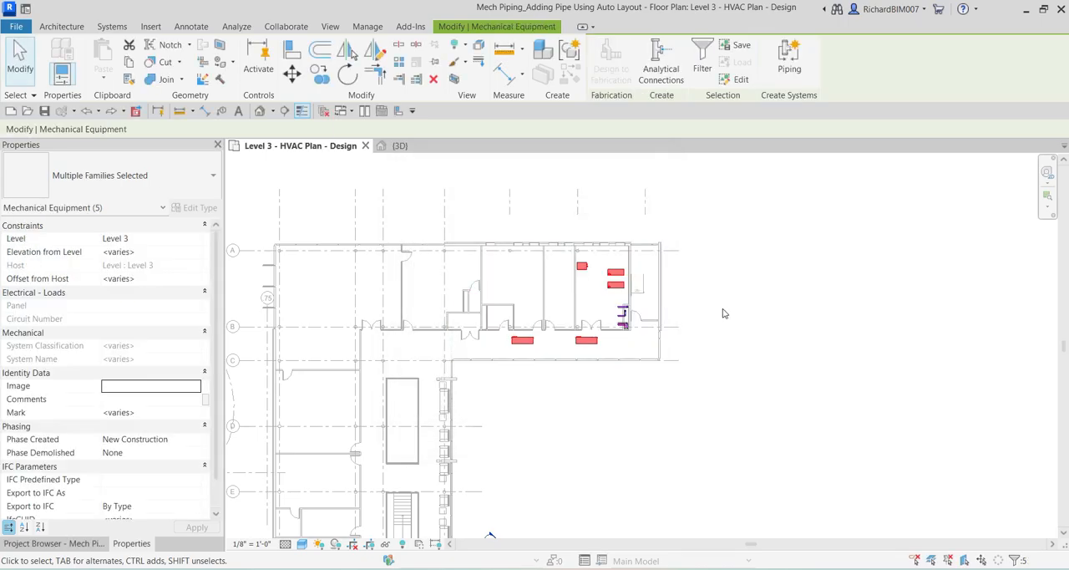
scroll(573, 290, "up", 5)
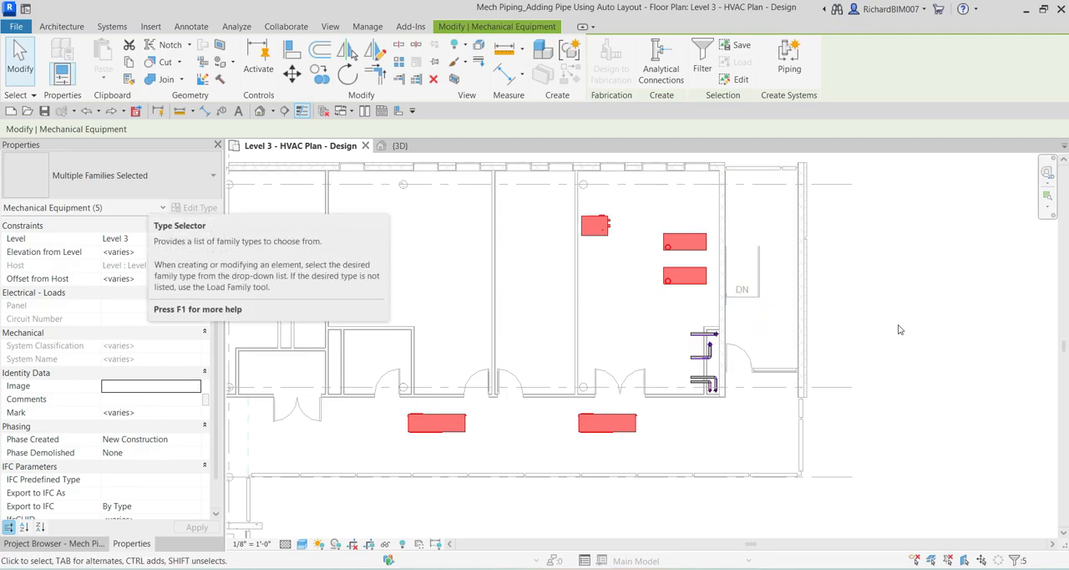
Clear the equipment selection and select only the 6 Ton heat pump in the corridor below the mechanical room's double door.
left_click(929, 285)
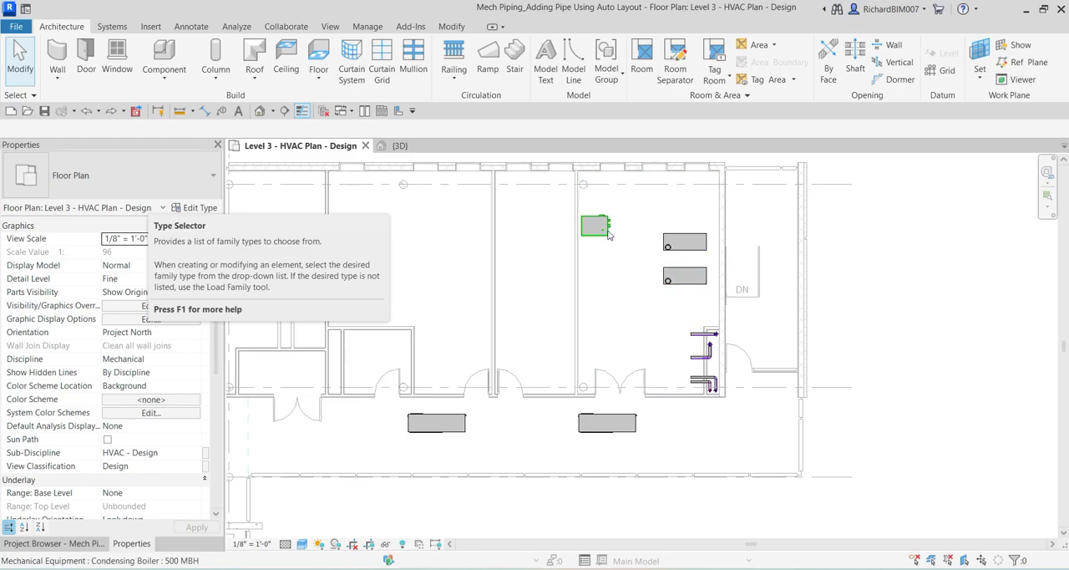
scroll(871, 413, "down", 1)
middle_click_drag(762, 362, 881, 315)
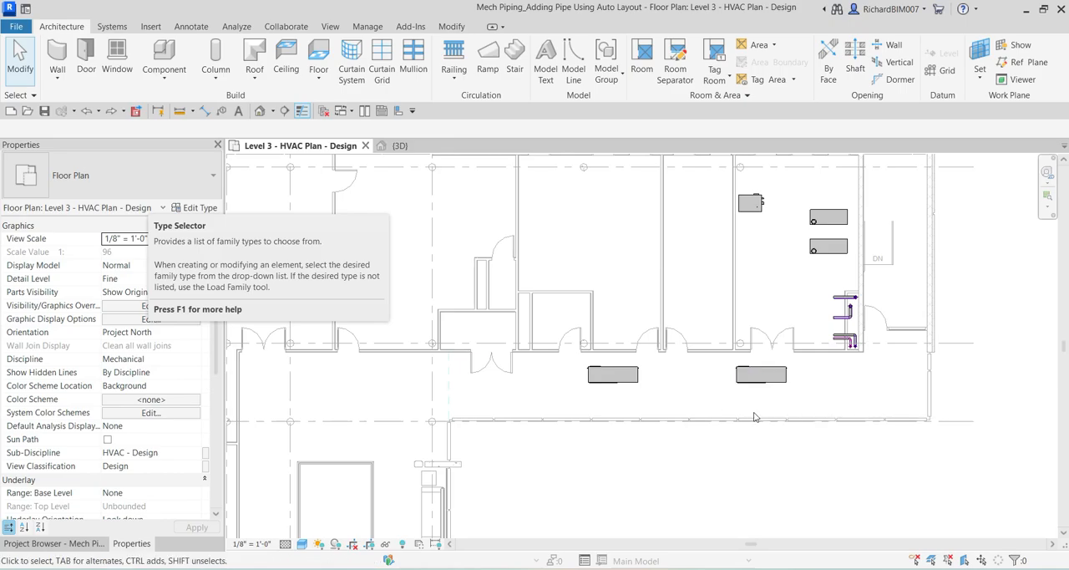
middle_click_drag(778, 419, 764, 408)
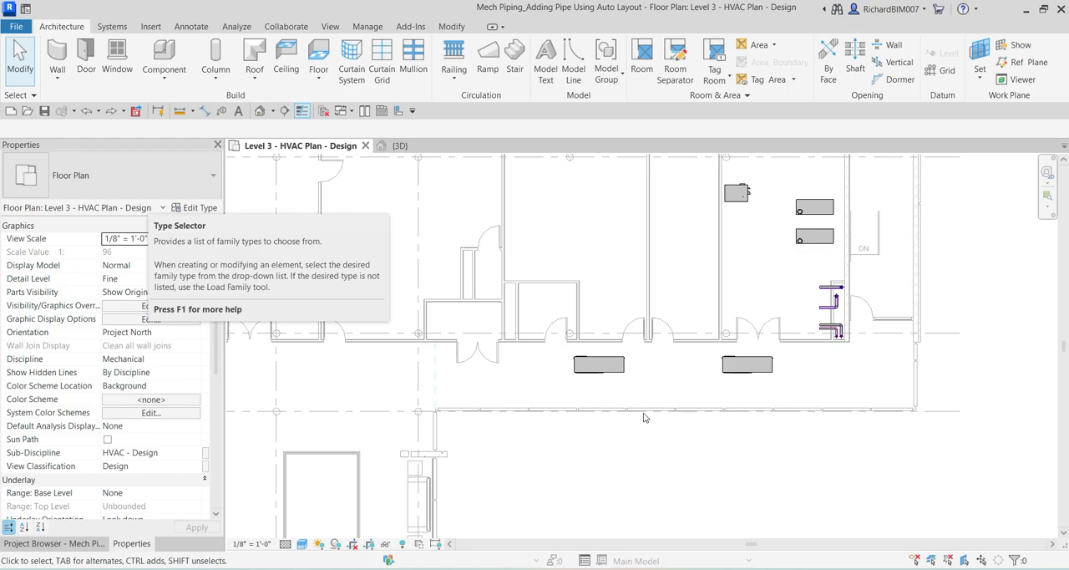
scroll(647, 370, "up", 1)
scroll(673, 365, "up", 1)
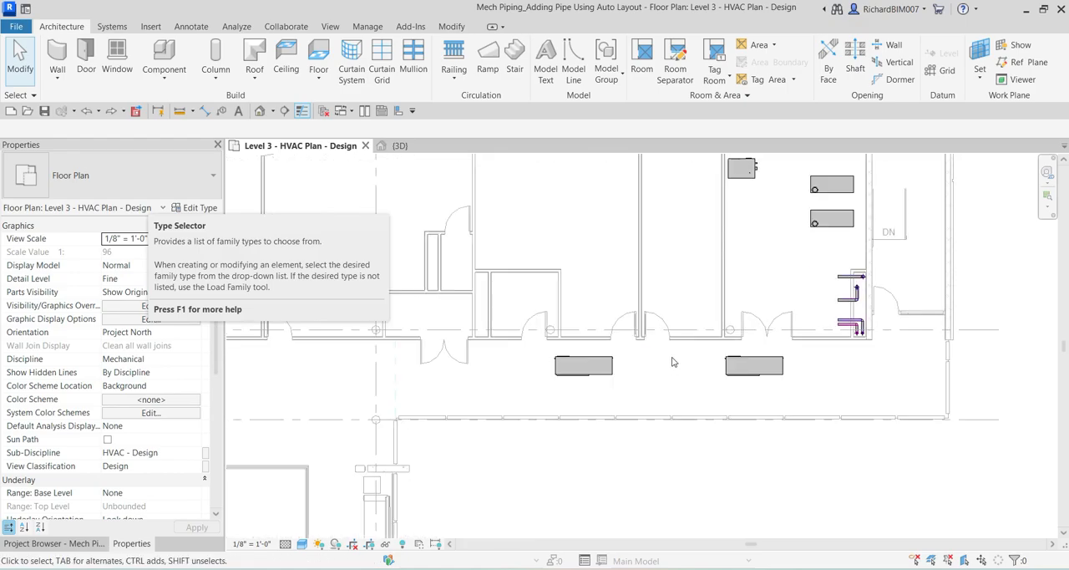
middle_click_drag(673, 362, 701, 364)
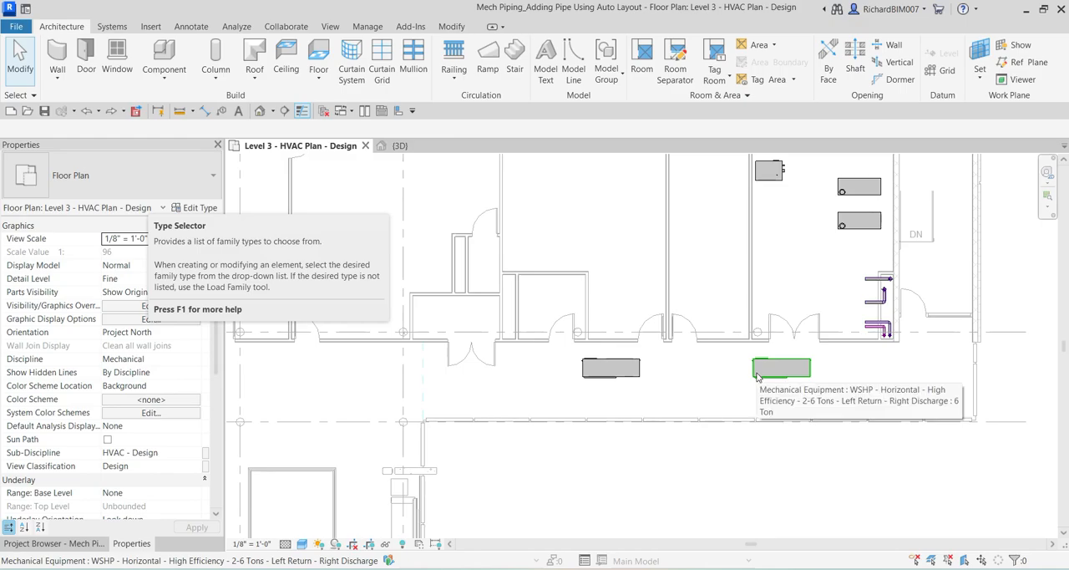
left_click(757, 377)
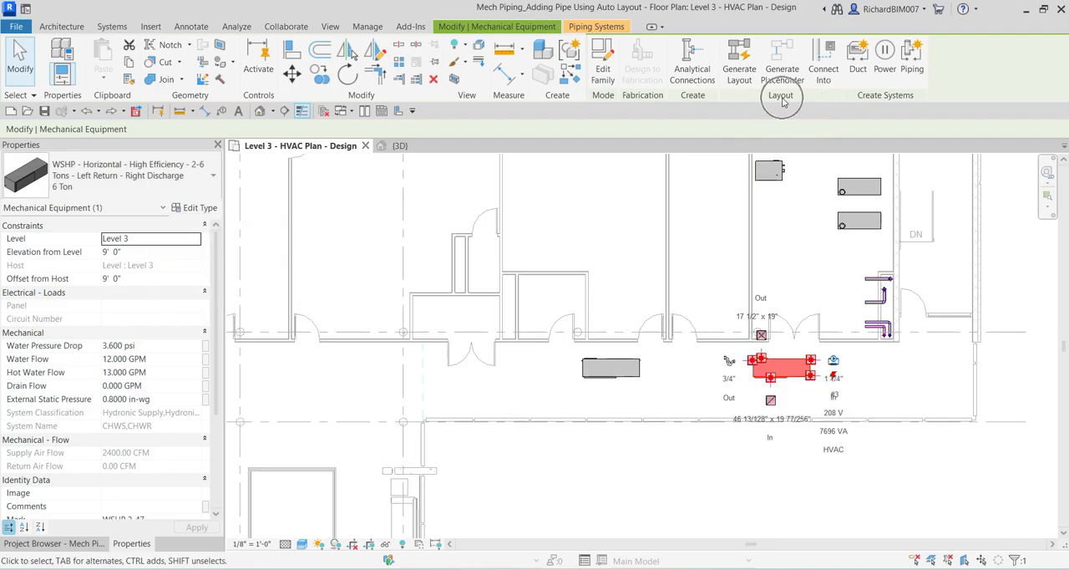
Start Generate Layout for the heat pump's CHWR system and show the available layout solutions.
left_click(740, 65)
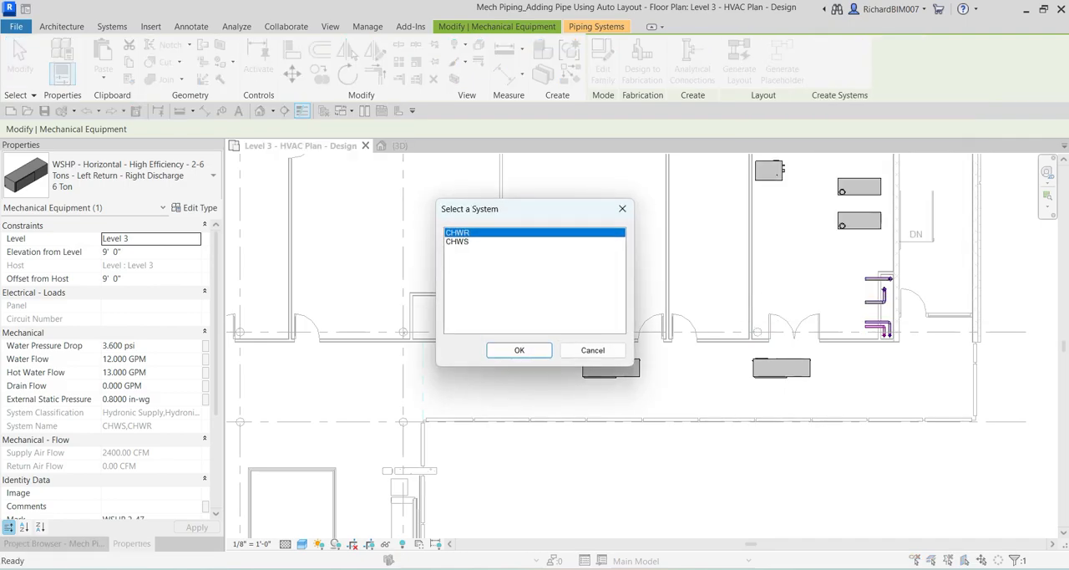
left_click_drag(506, 216, 429, 174)
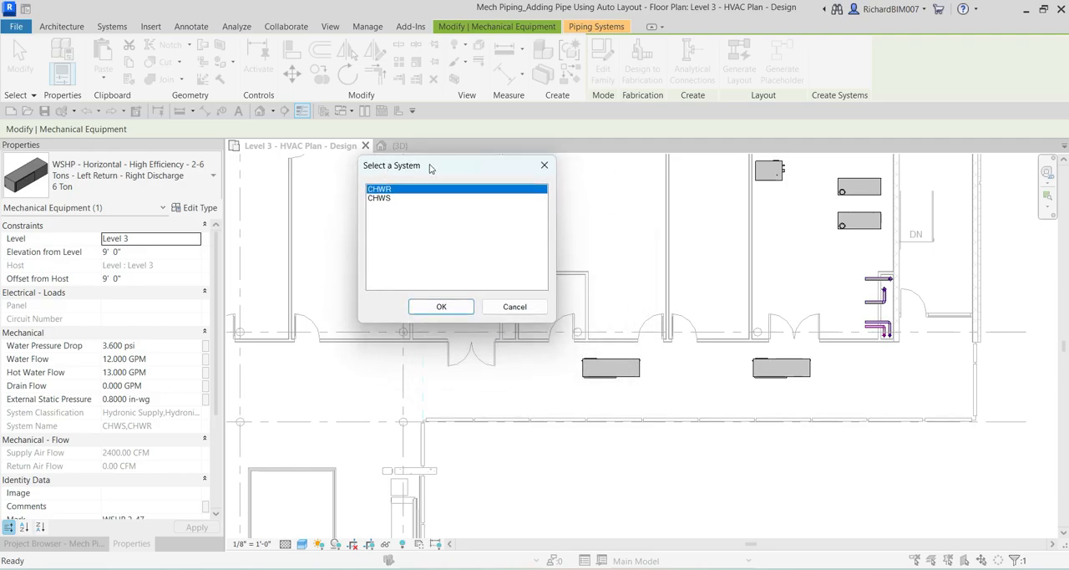
left_click(380, 189)
left_click(382, 192)
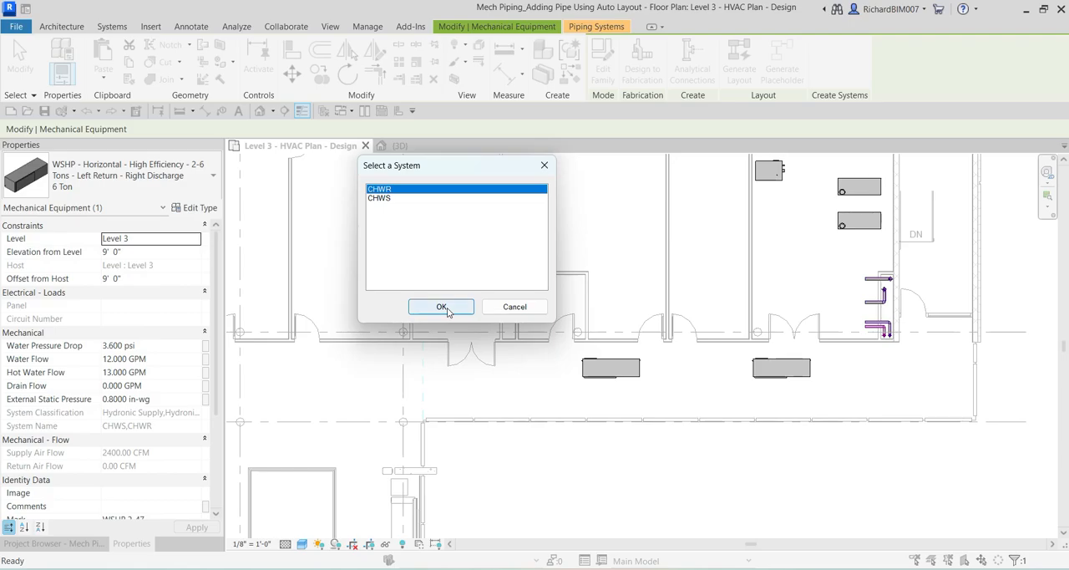
left_click(446, 308)
left_click(446, 308)
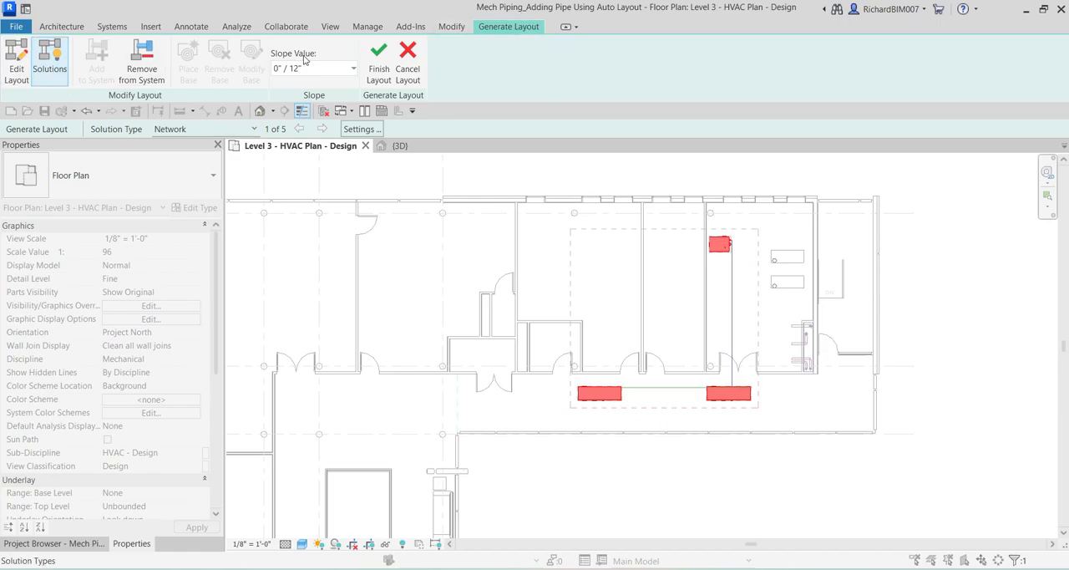
left_click(60, 71)
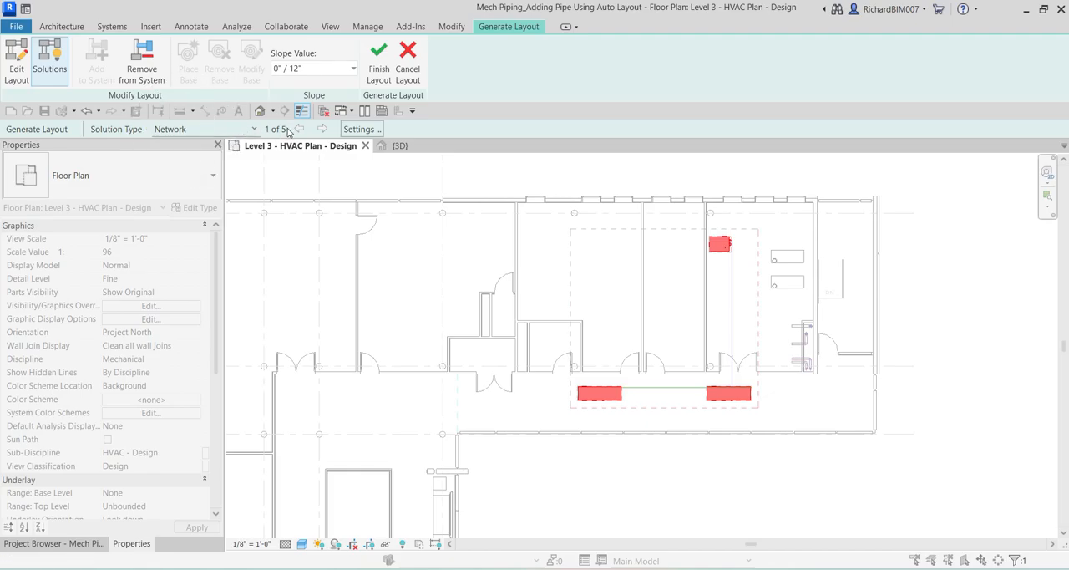
Browse through the Network layout solutions and return to the first one.
left_click(324, 130)
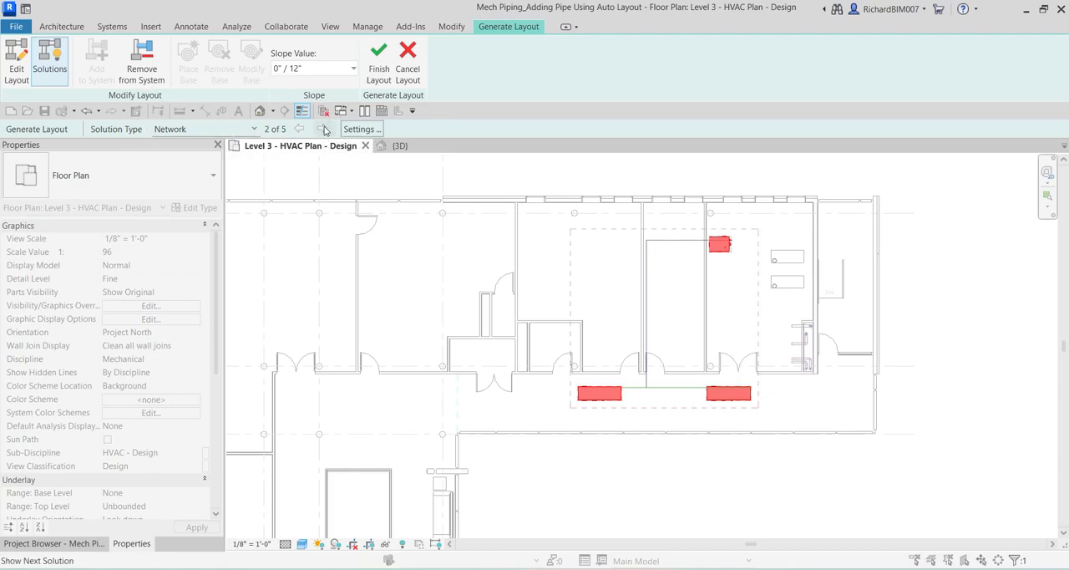
left_click(324, 129)
left_click(324, 130)
left_click(324, 130)
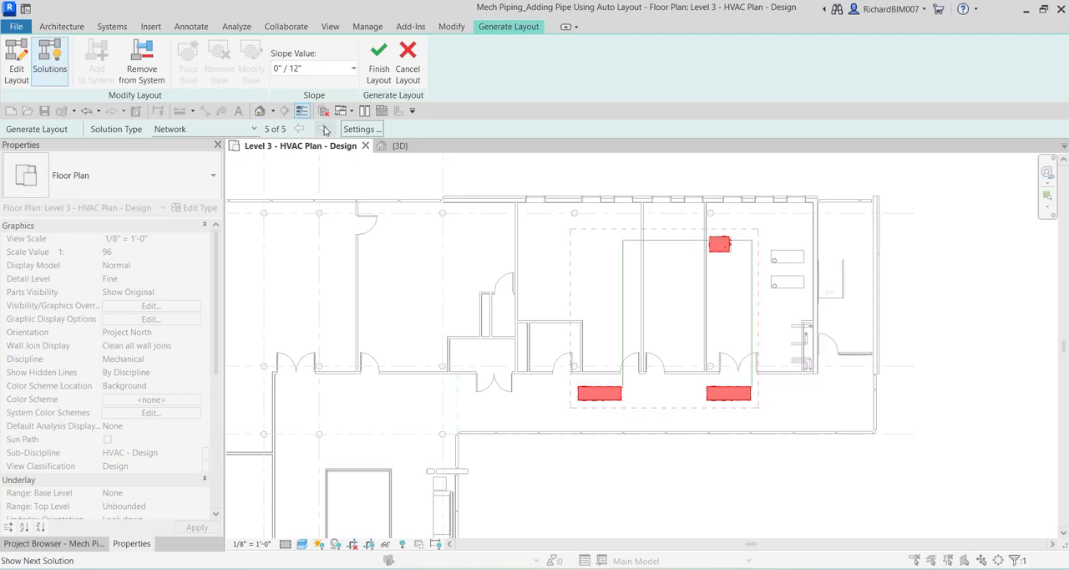
left_click(298, 130)
left_click(299, 130)
left_click(298, 129)
left_click(299, 130)
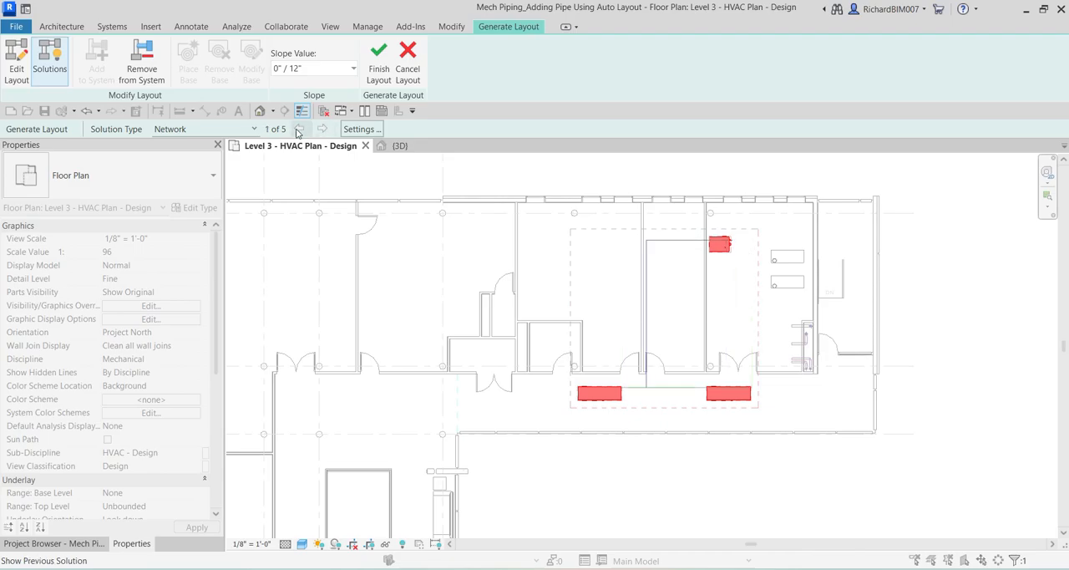
Switch the solution type to Perimeter and compare its routing solutions, ending on the first one.
left_click(193, 130)
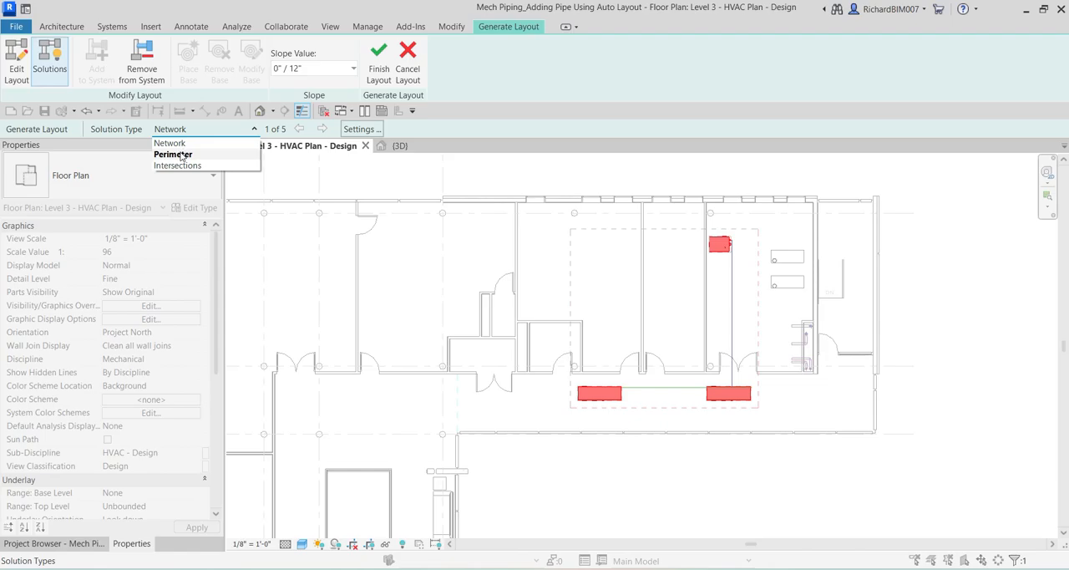
left_click(182, 154)
left_click(322, 129)
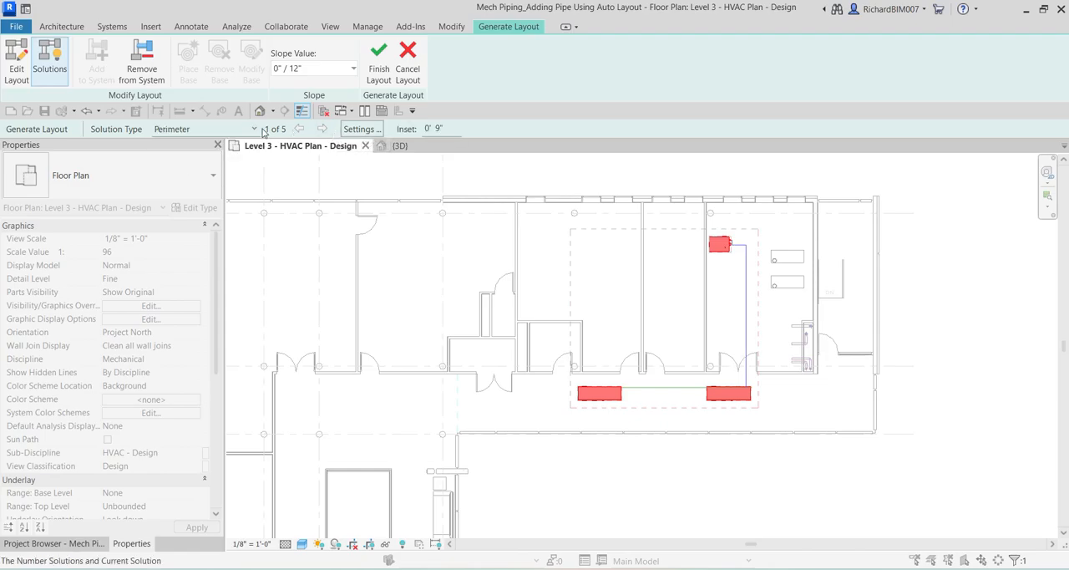
left_click(321, 129)
left_click(321, 129)
left_click(322, 129)
left_click(298, 128)
left_click(298, 128)
left_click(298, 129)
left_click(299, 129)
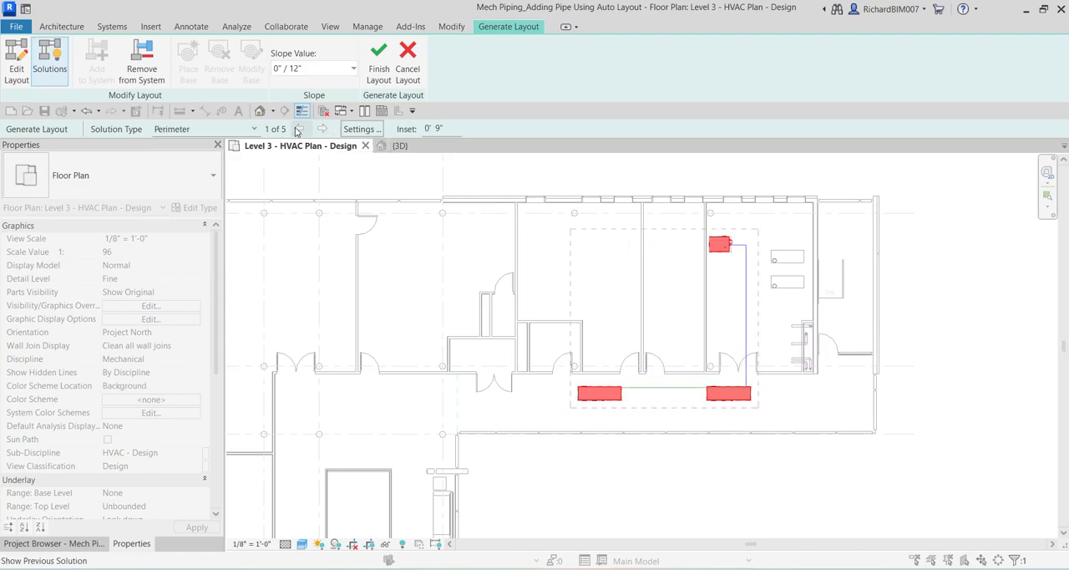
Switch the solution type to Intersections and view both of its routing solutions.
left_click(193, 129)
left_click(193, 164)
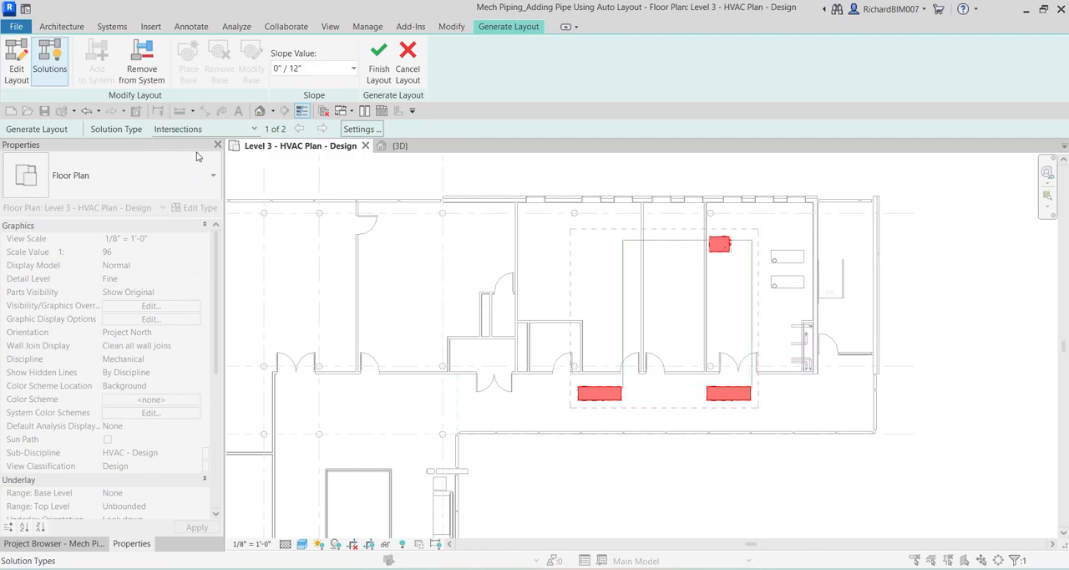
left_click(322, 128)
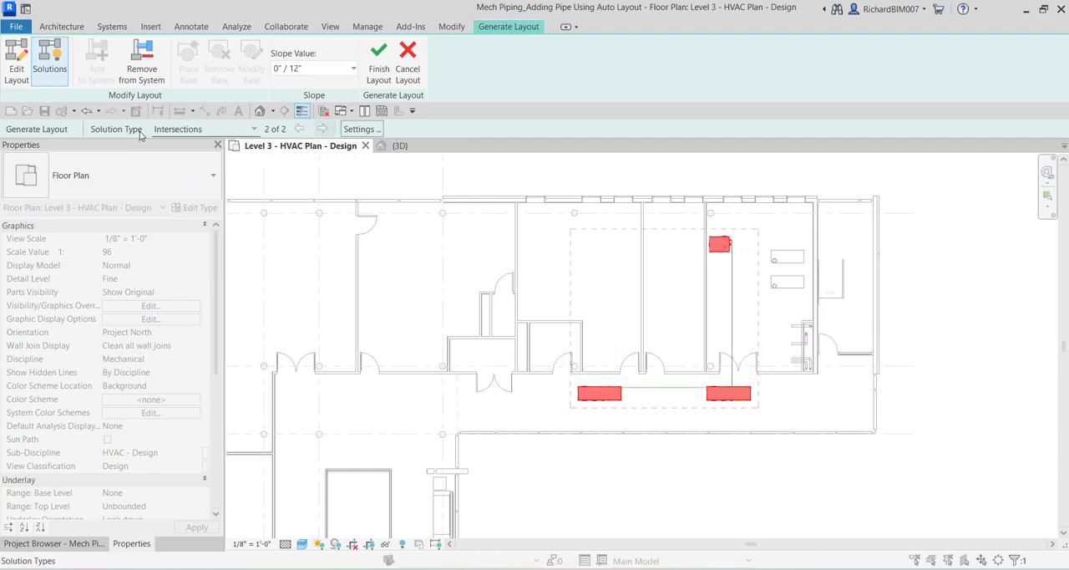
Set the solution type back to Perimeter and inspect the proposed main and branch pipe routes.
left_click(178, 130)
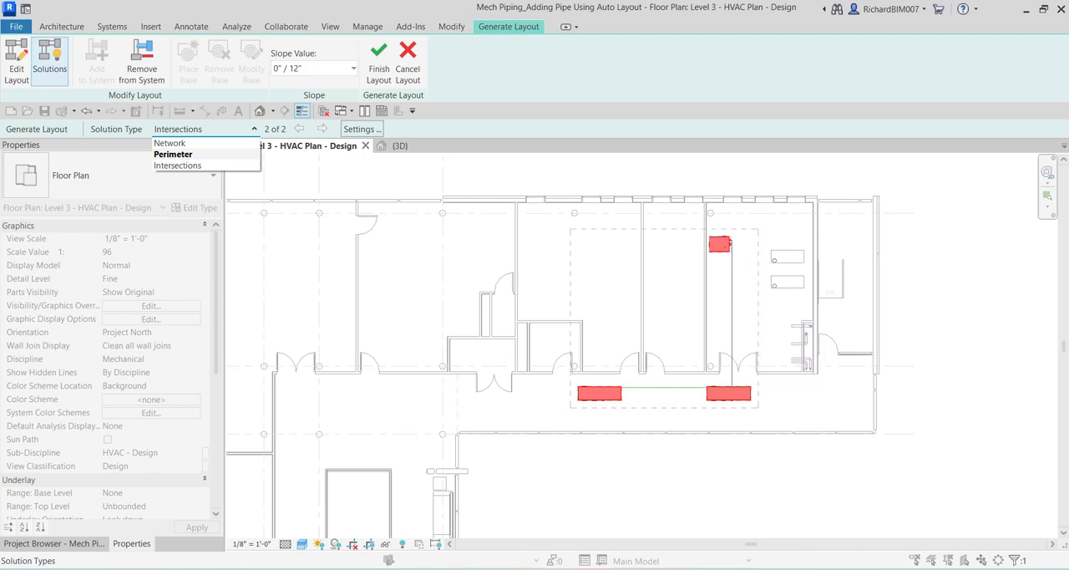
left_click(177, 153)
scroll(718, 265, "up", 3)
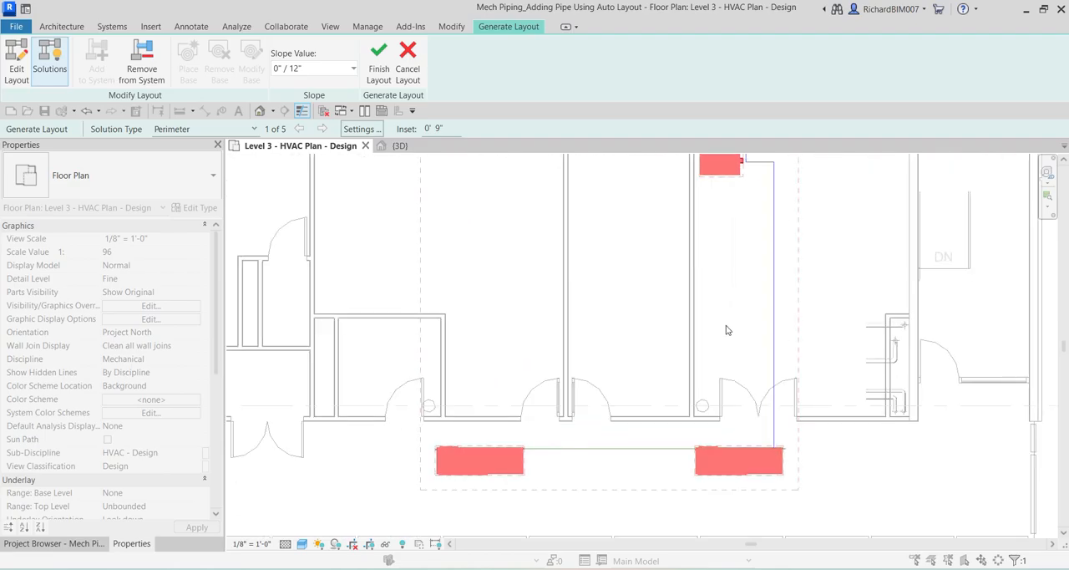
scroll(780, 287, "down", 1)
scroll(722, 268, "down", 1)
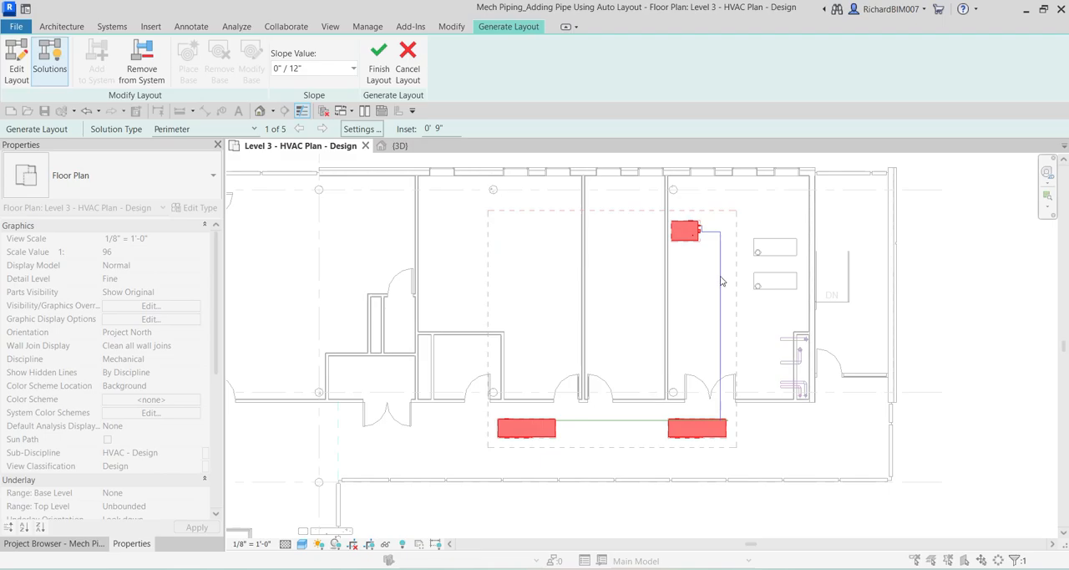
scroll(725, 310, "up", 1)
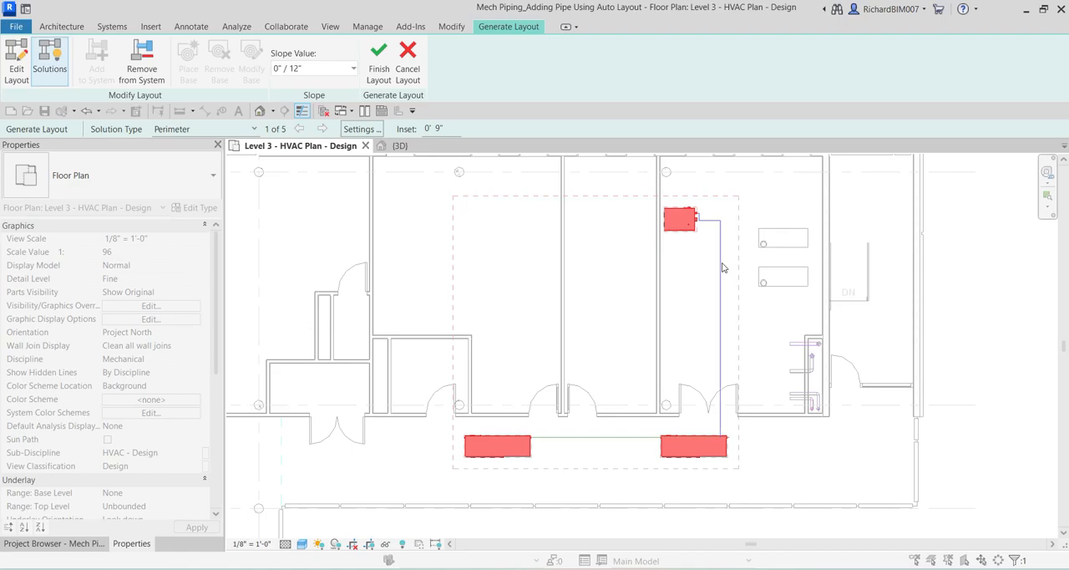
key("ctrl")
key("ctrl")
key("ctrl")
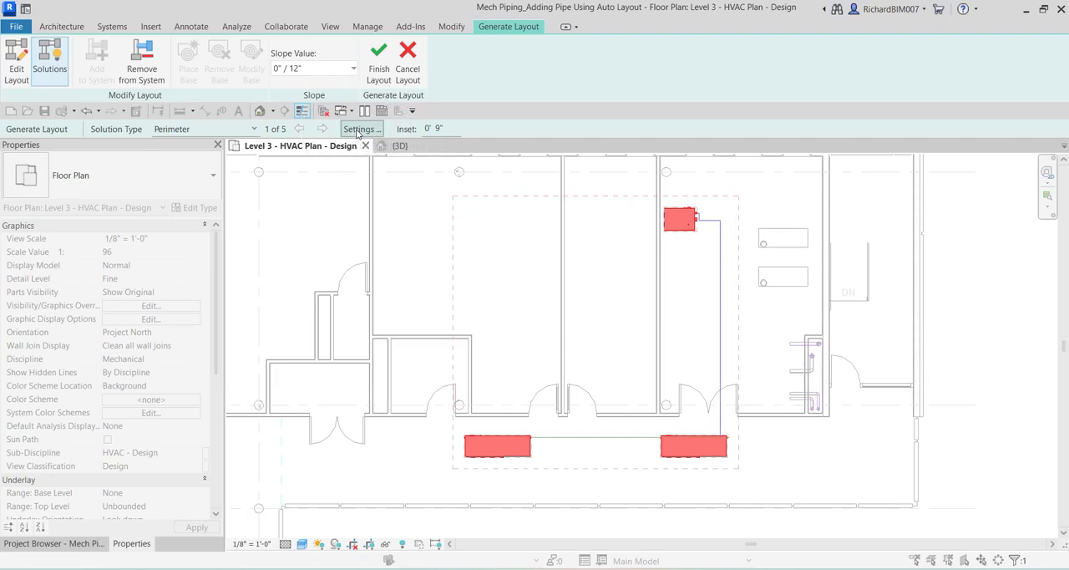
Review the pipe type and offset for Main and Branch in the pipe conversion settings, and accept them.
left_click(359, 129)
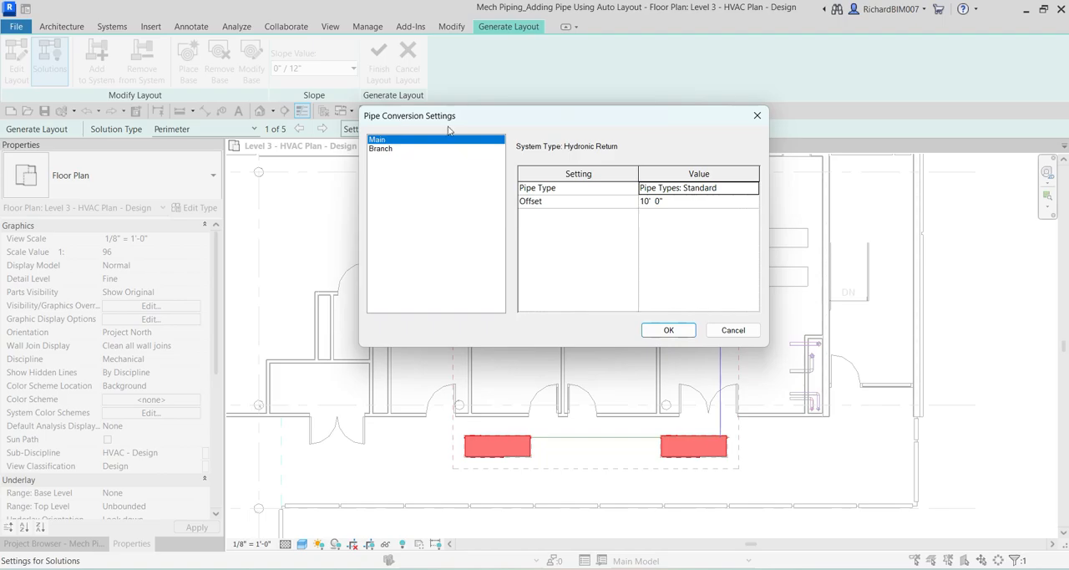
key("ctrl")
left_click(386, 151)
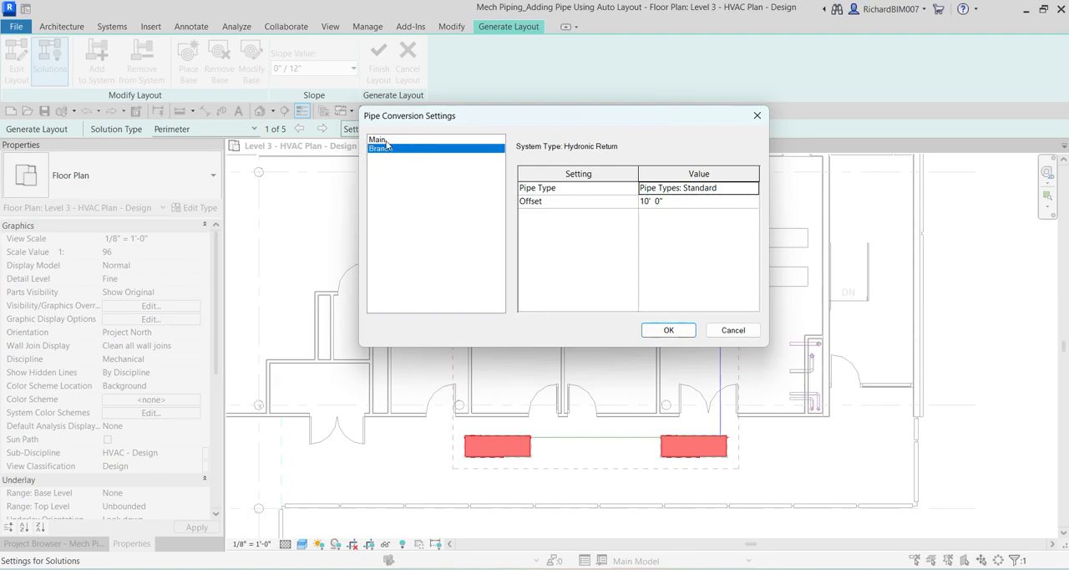
left_click(387, 141)
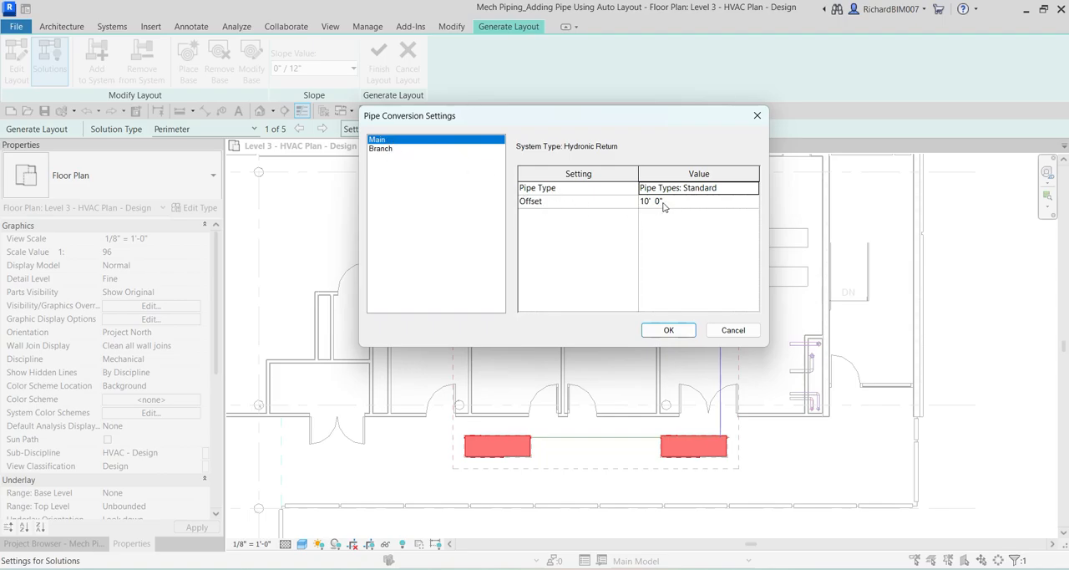
left_click(390, 151)
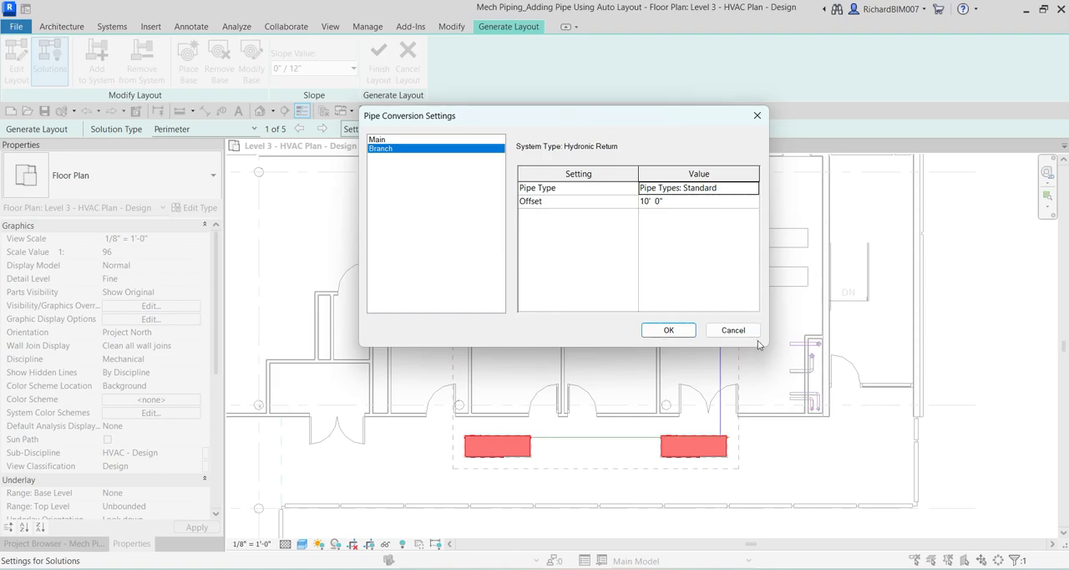
left_click(672, 332)
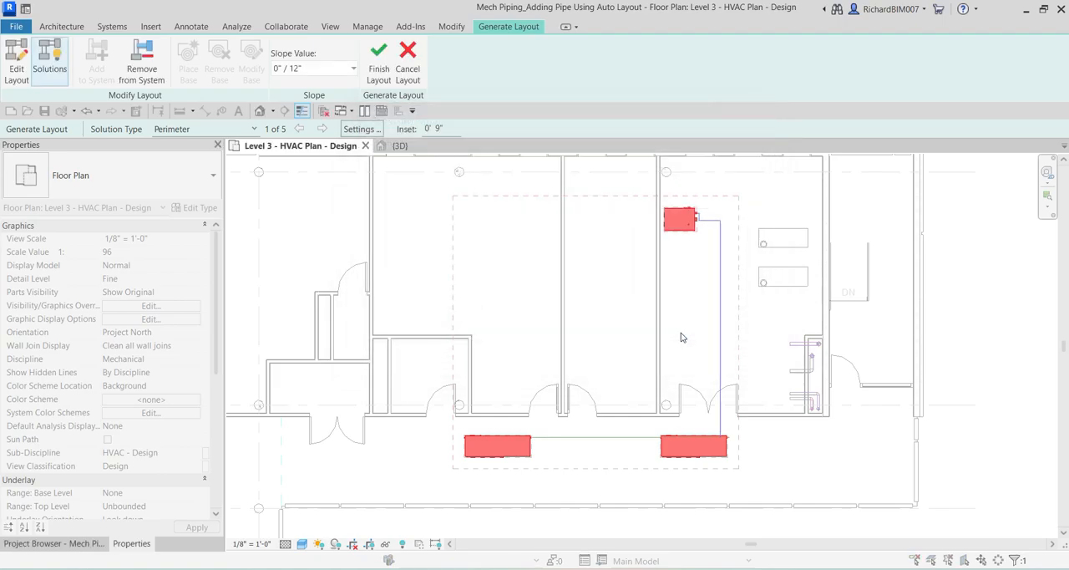
Keep the Perimeter solution type and choose layout solution 4 of 5.
left_click(189, 131)
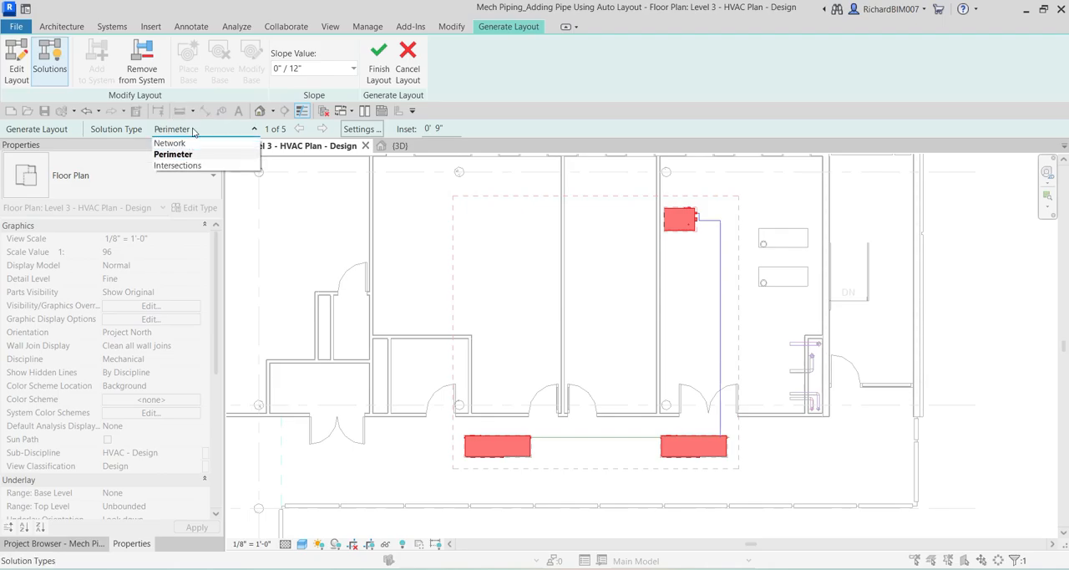
left_click(191, 131)
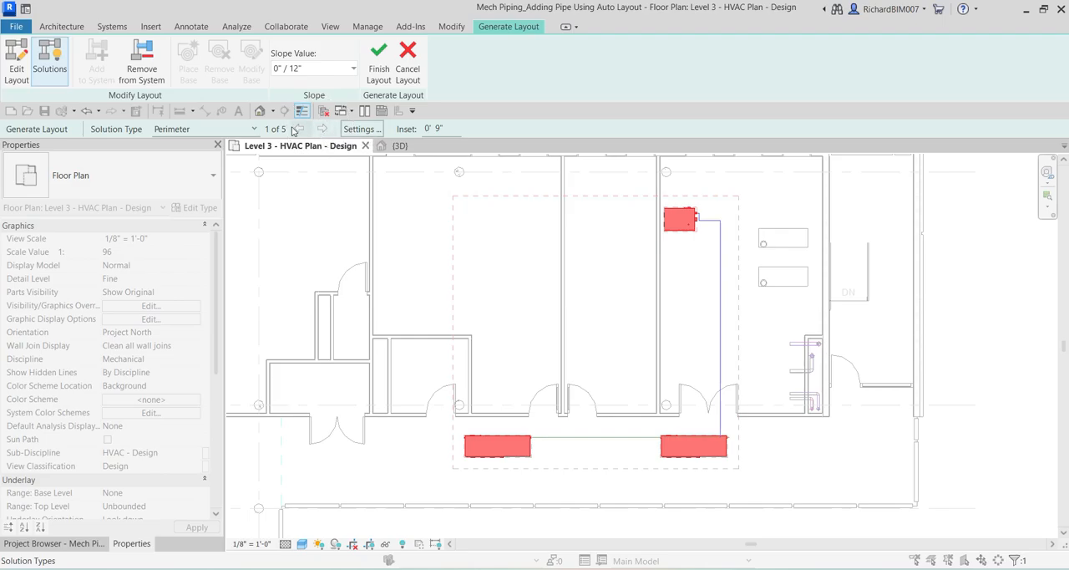
left_click(301, 130)
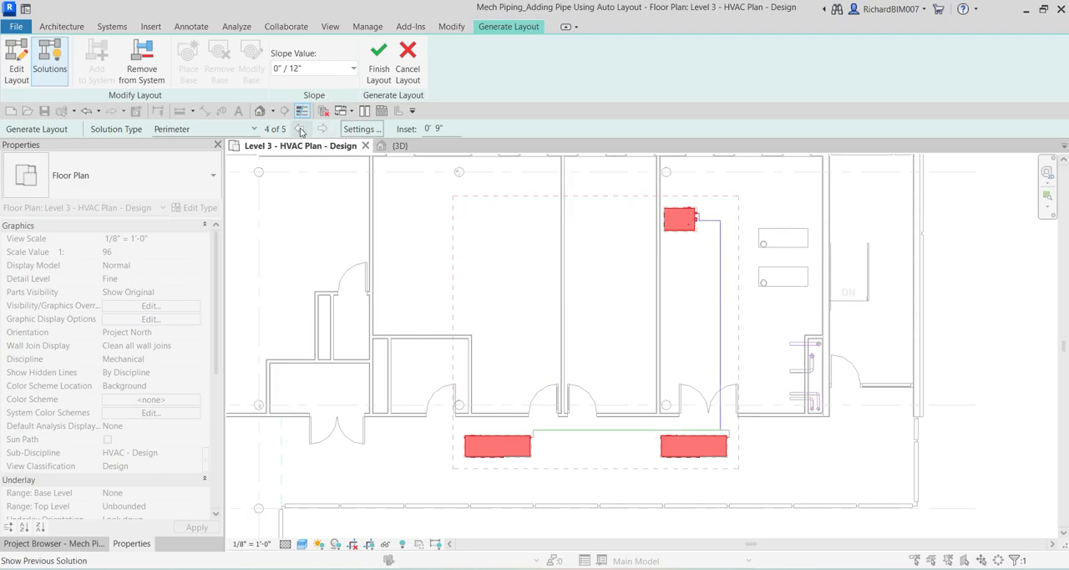
left_click(300, 131)
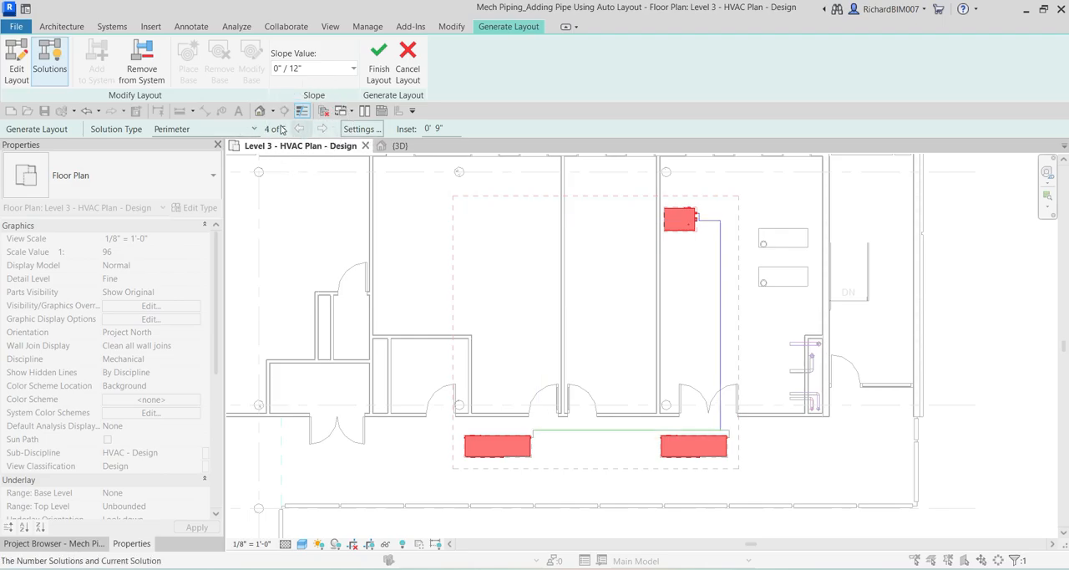
Set the perimeter solution's inset to 1' 6".
left_click(407, 130)
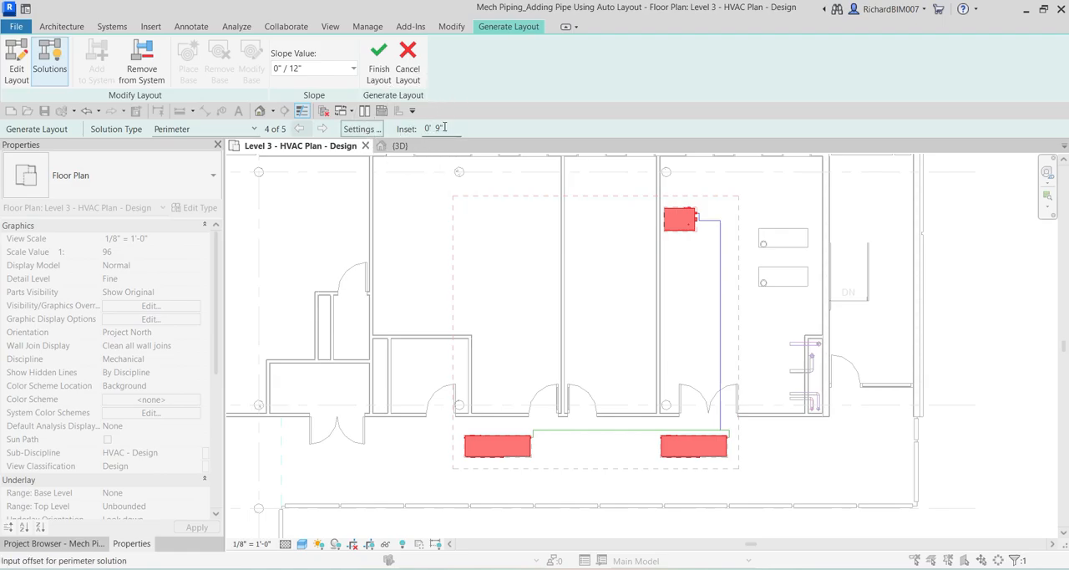
left_click(405, 129)
type("1 6")
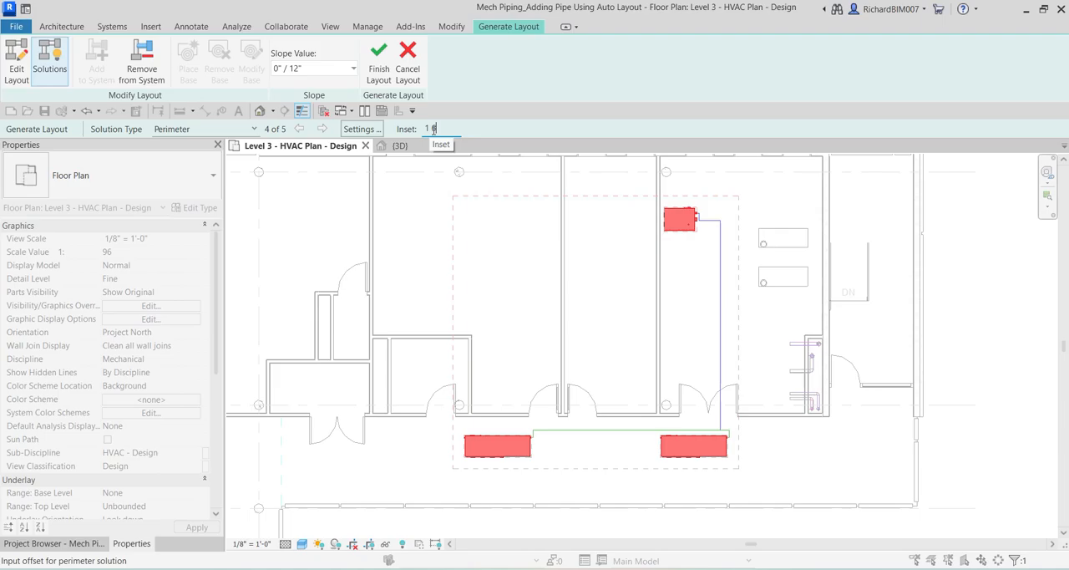
key("Return")
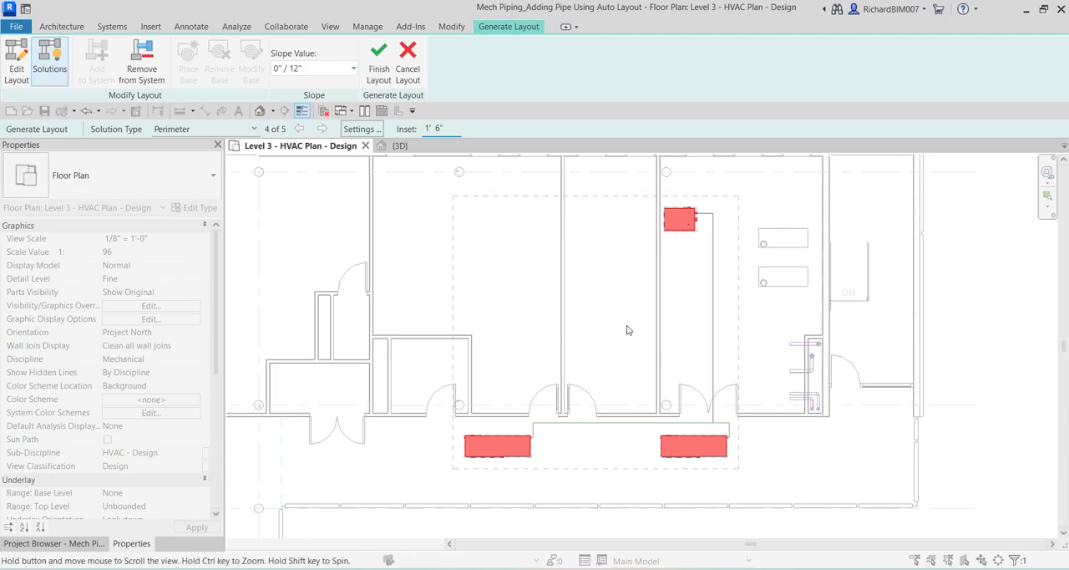
Finish the layout to convert the chosen perimeter solution into actual return piping on the Level 3 plan.
middle_click_drag(616, 310, 632, 332)
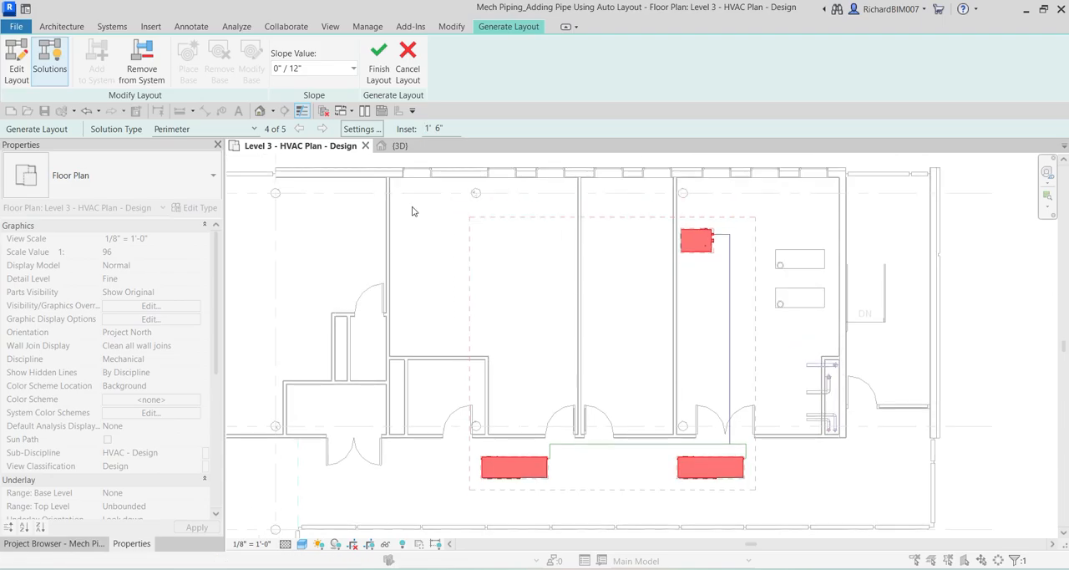
left_click(381, 75)
middle_click_drag(718, 346, 689, 331)
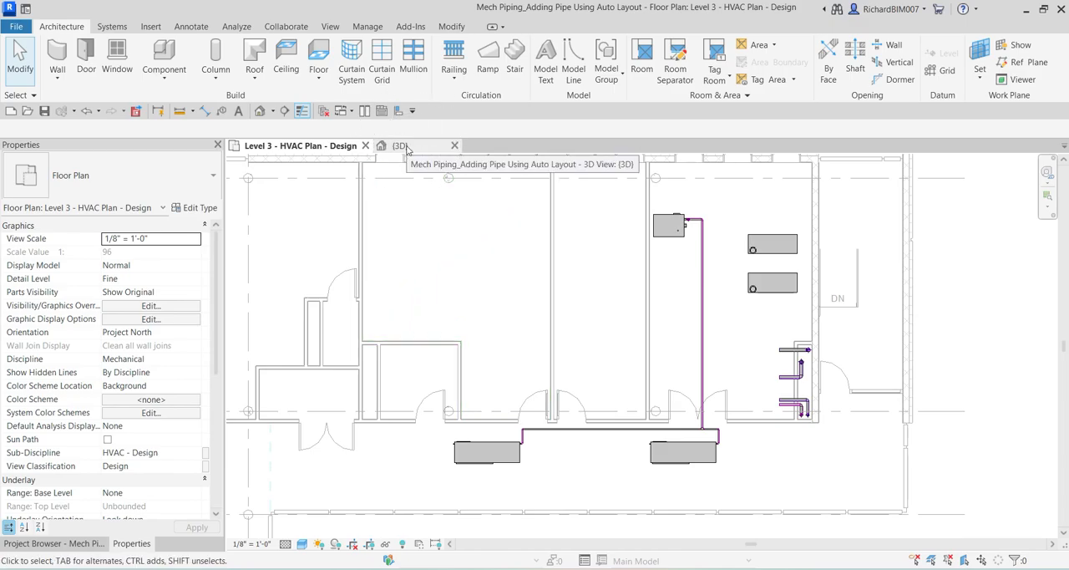
Isolate the two heat pumps, the boiler and their new piping in the 3D view with a Selection Box.
left_click_drag(415, 482, 724, 191)
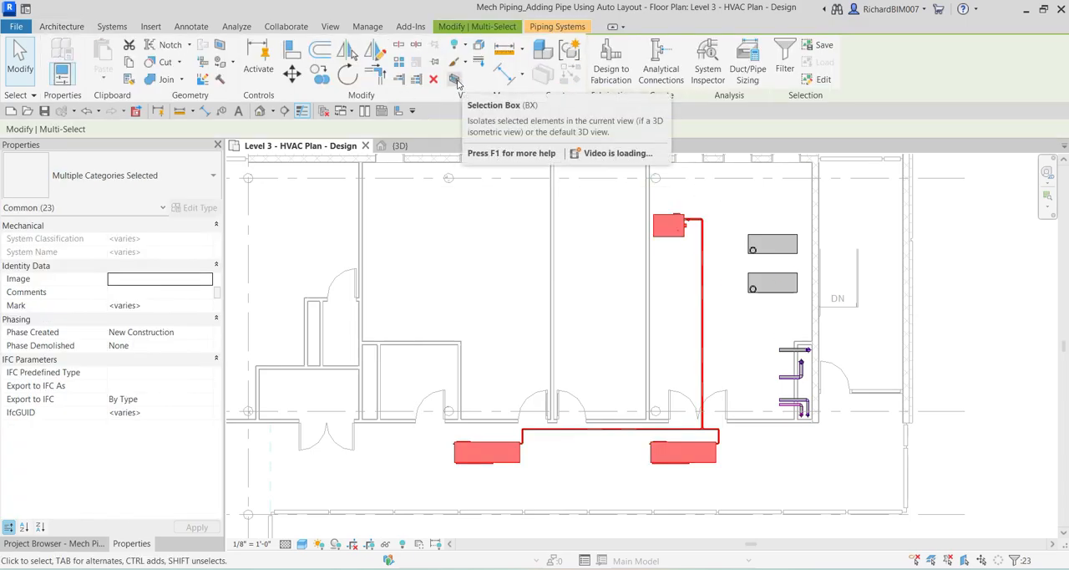
left_click(455, 79)
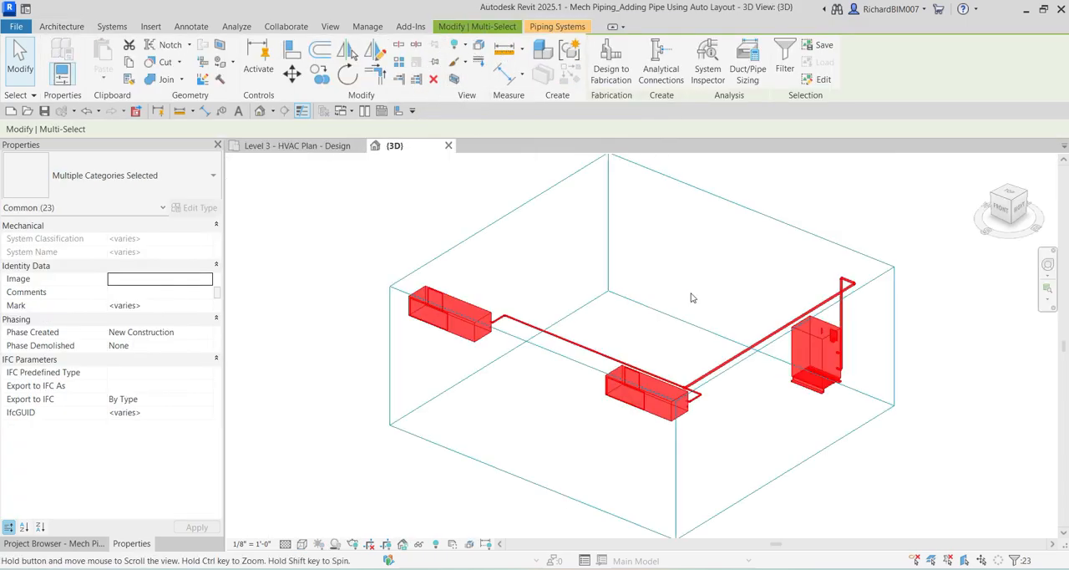
key("Escape")
middle_click_drag(709, 275, 776, 257, "shift")
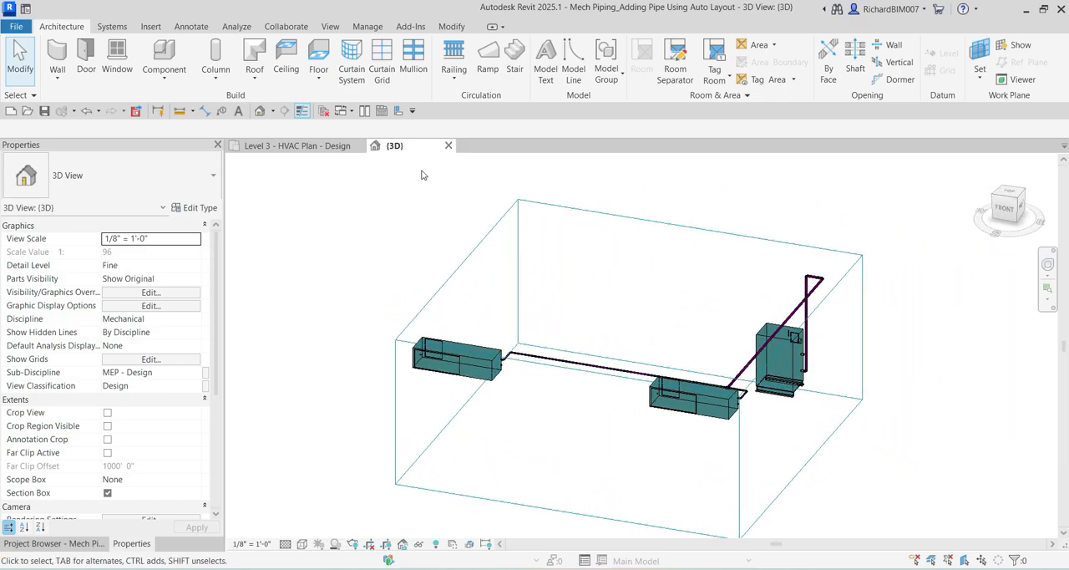
Tile the Level 3 HVAC plan and the 3D view side by side, framing the heat pumps, boiler and piping in both.
left_click(309, 147)
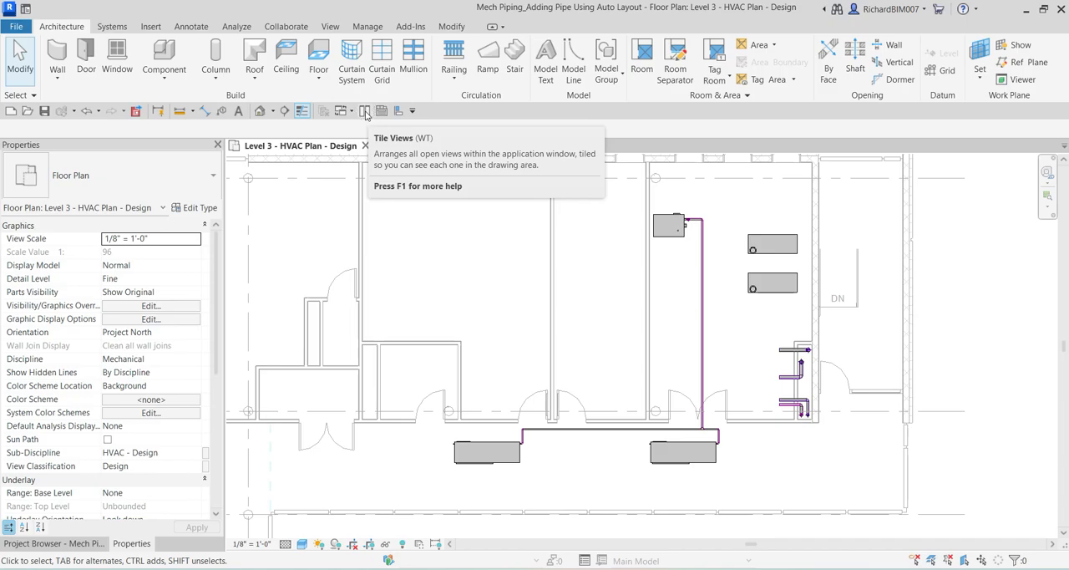
left_click(365, 112)
scroll(406, 351, "down", 5)
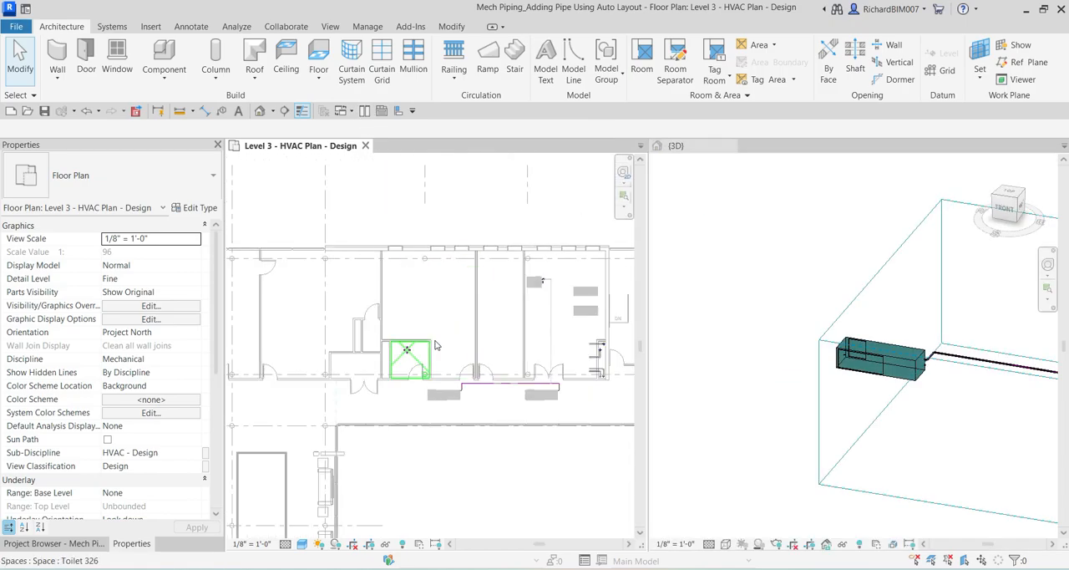
scroll(527, 348, "up", 2)
middle_click_drag(552, 349, 446, 350)
scroll(439, 333, "up", 2)
scroll(724, 373, "down", 3)
middle_click_drag(752, 380, 812, 387, "shift")
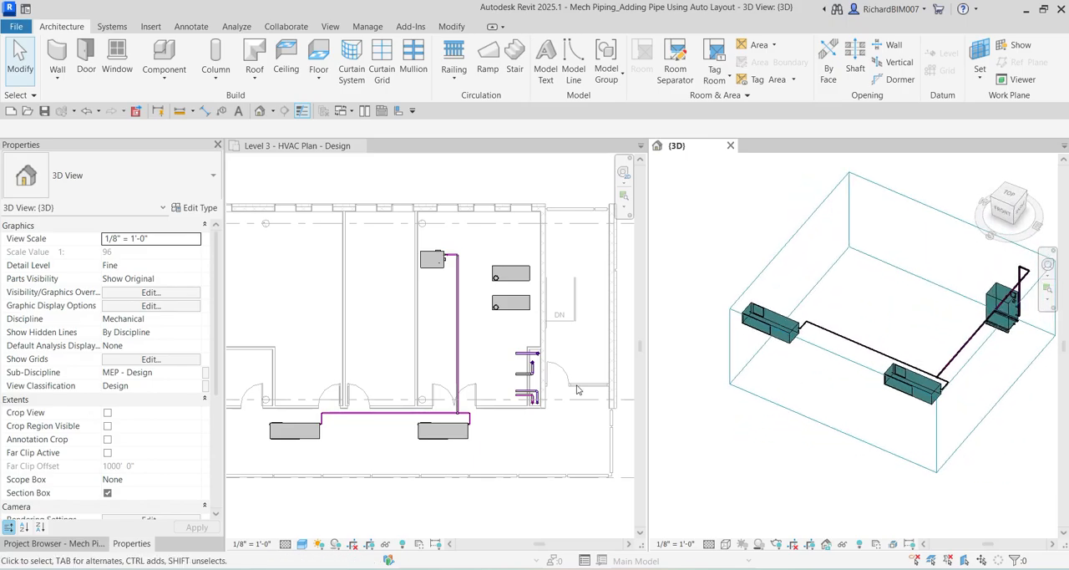
scroll(390, 423, "up", 1)
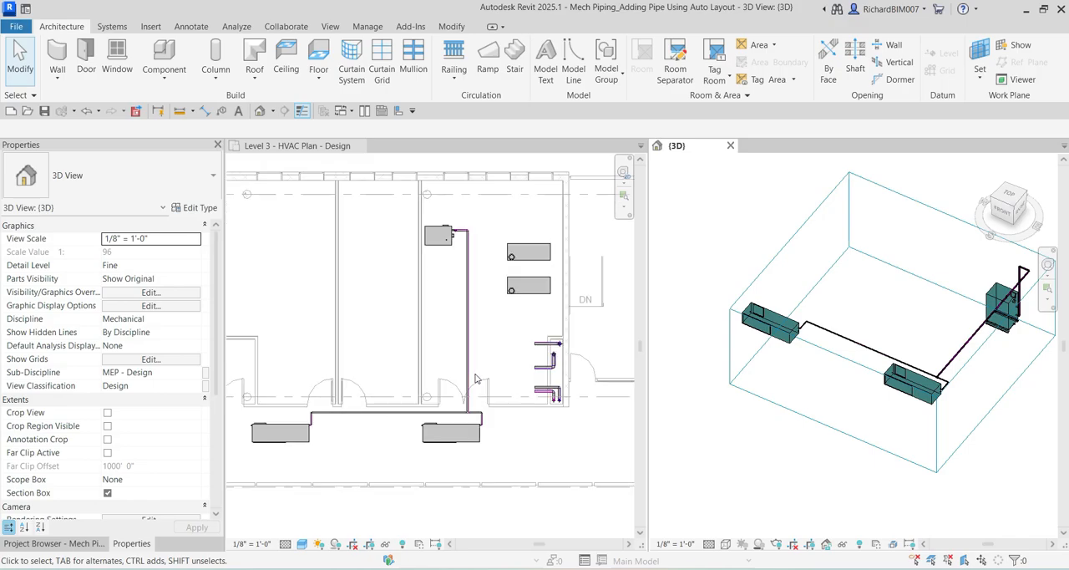
scroll(393, 366, "up", 2)
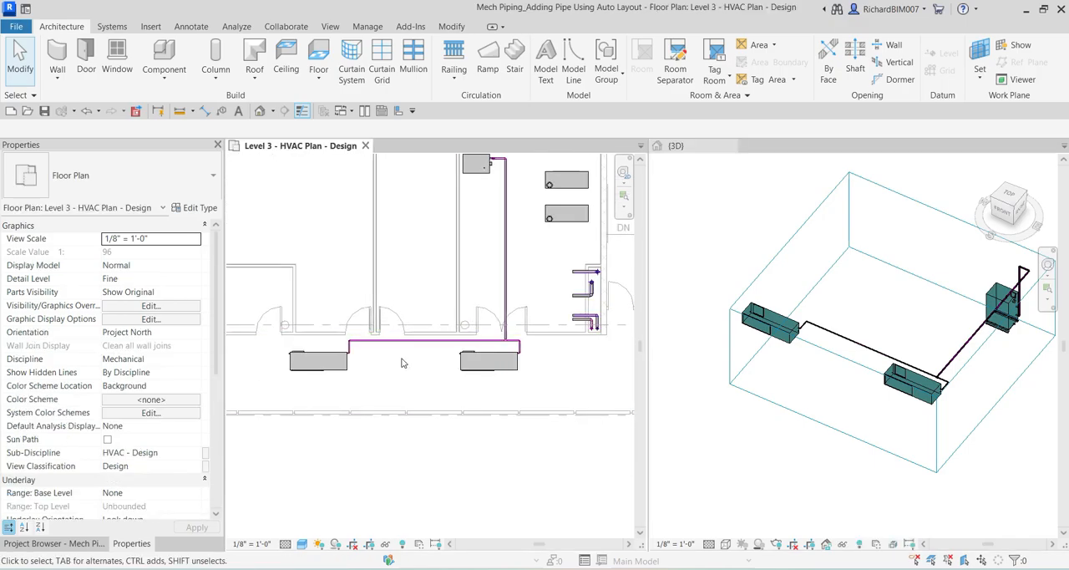
scroll(409, 362, "up", 3)
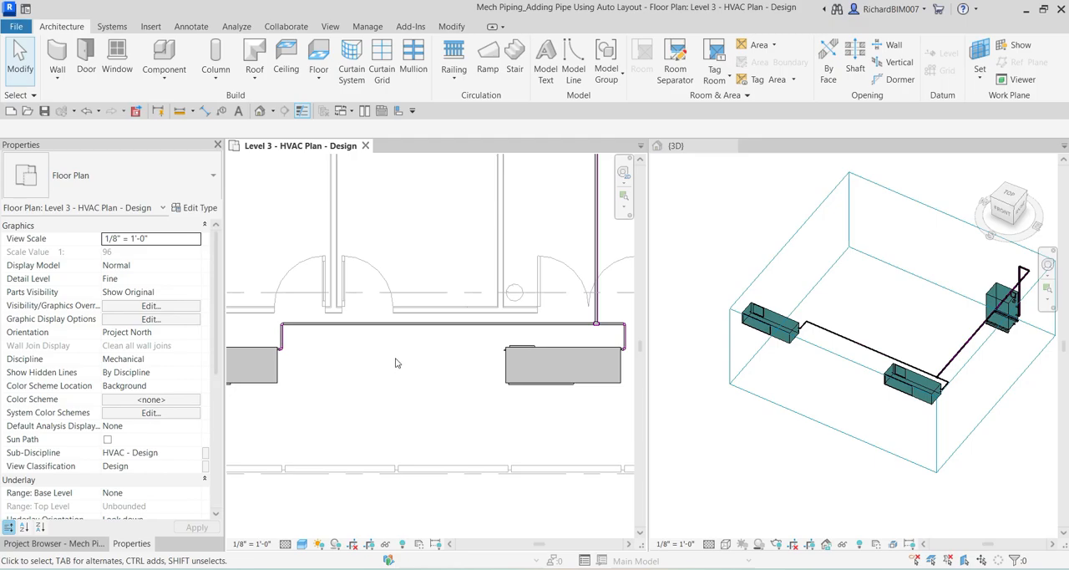
Check connectivity from the horizontal pipe above the heat pumps by extending the highlight to the whole pipe network, selecting it and clearing the selection.
scroll(404, 326, "down", 2)
middle_click_drag(405, 324, 405, 395)
scroll(407, 338, "down", 1)
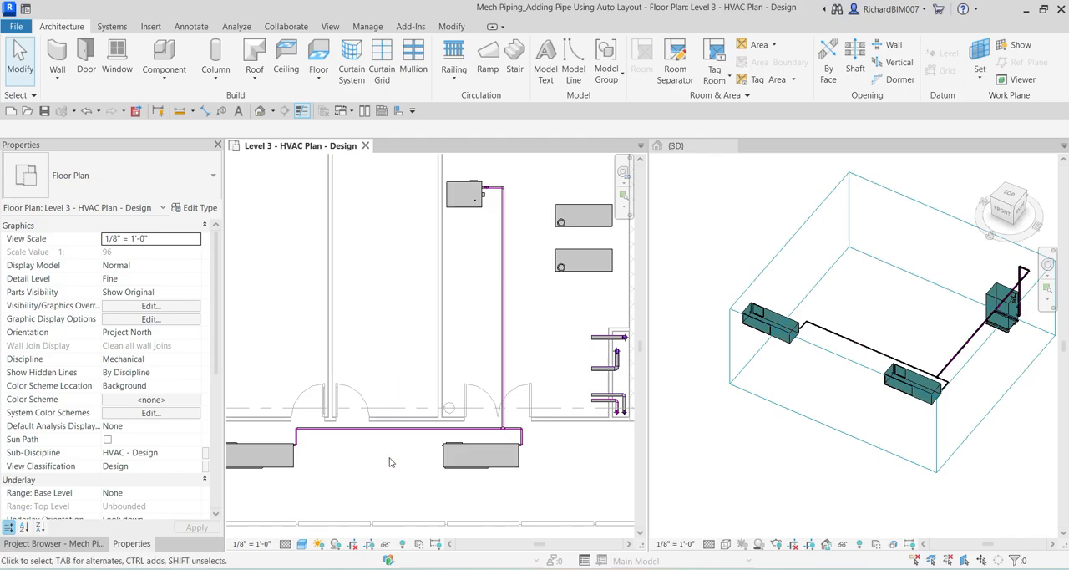
scroll(396, 434, "up", 2)
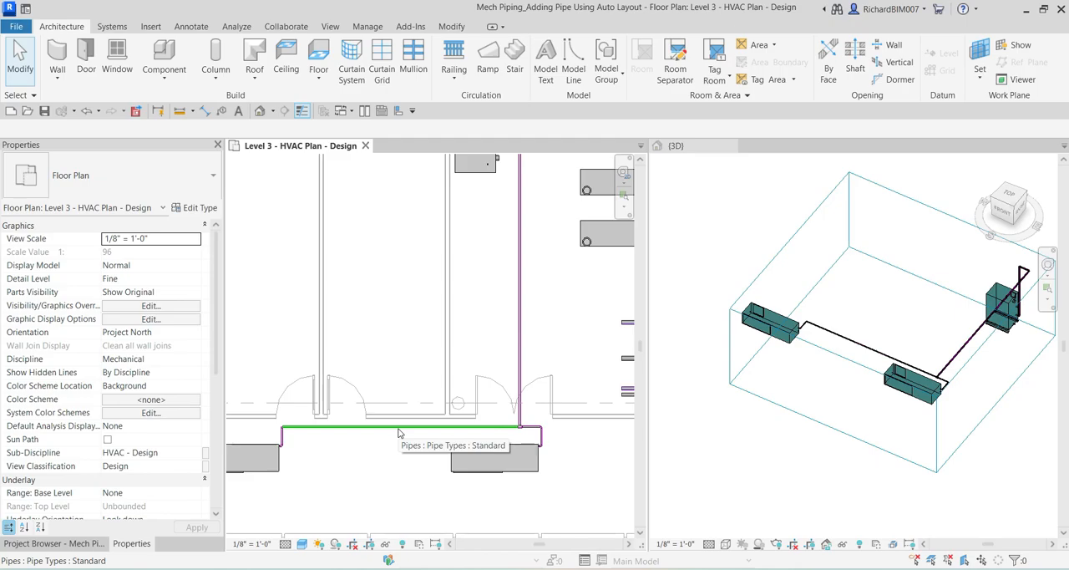
key("Tab")
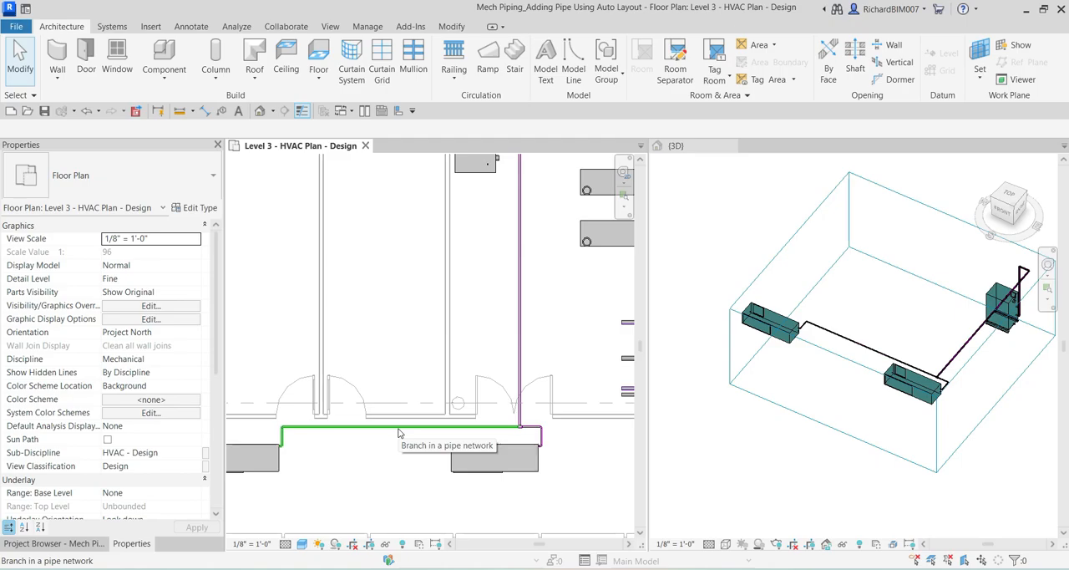
key("Tab")
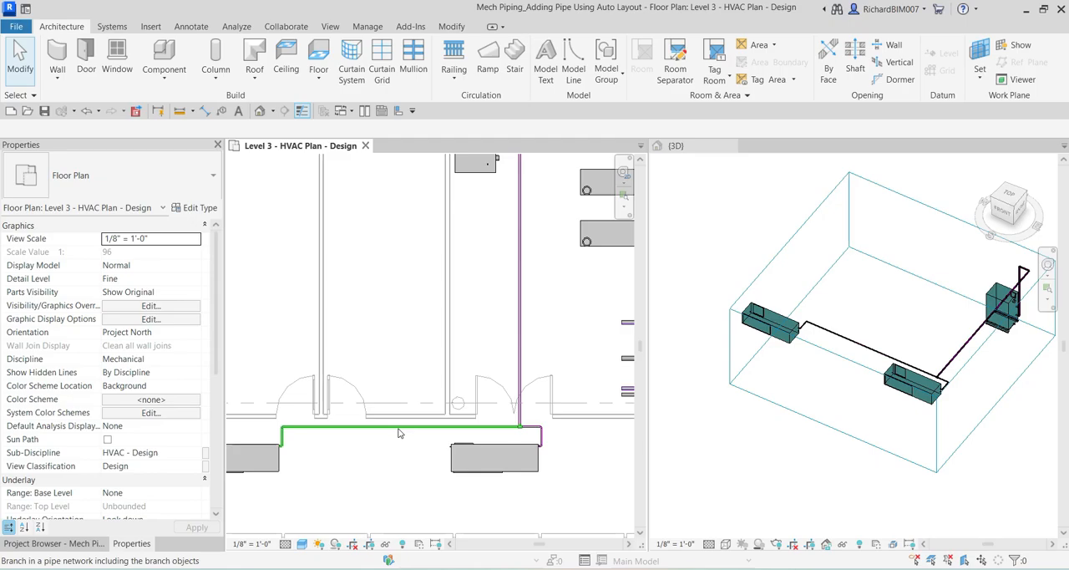
key("Tab")
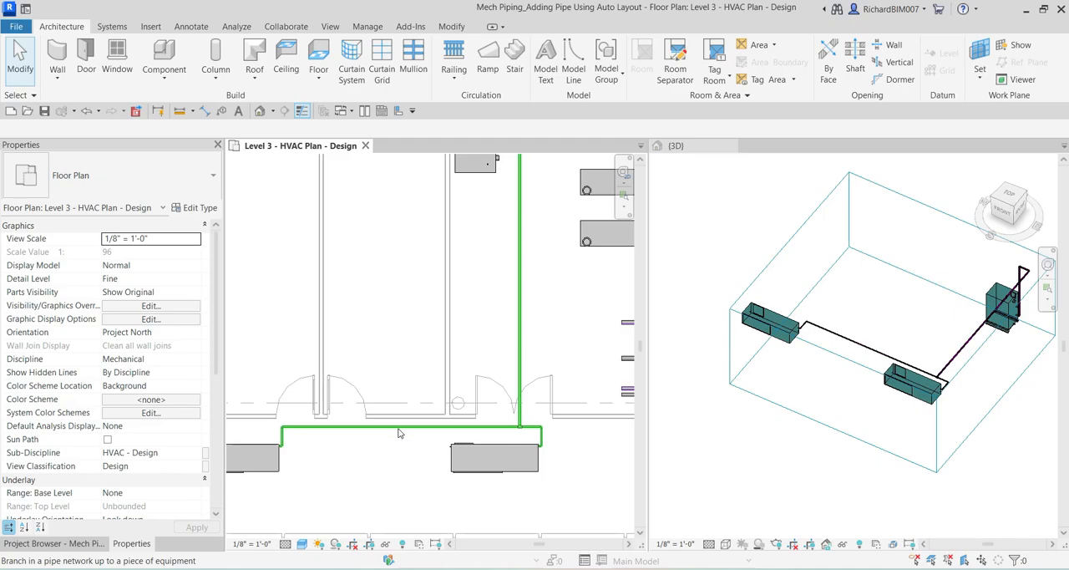
key("Tab")
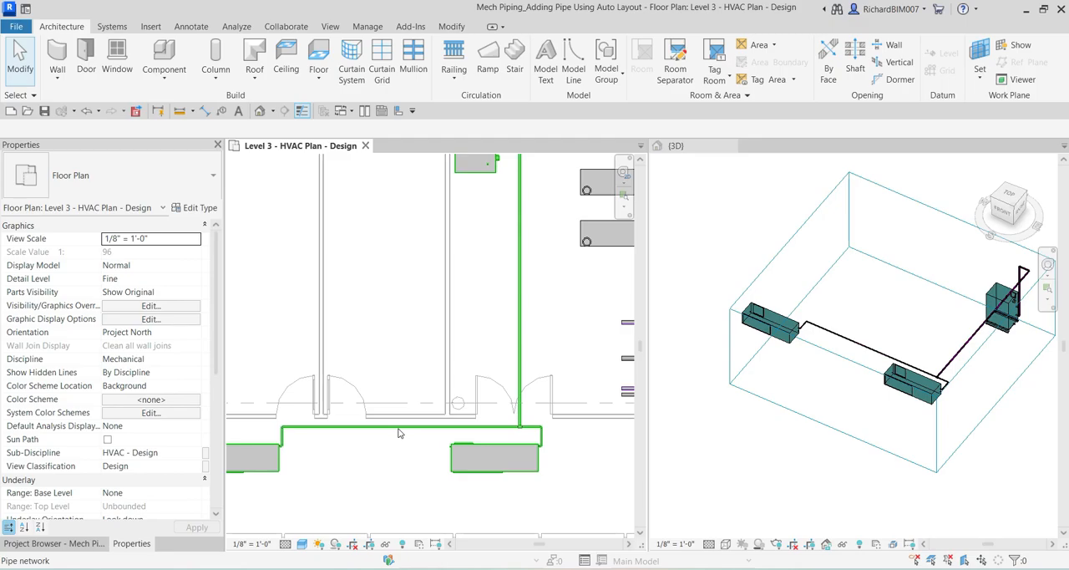
scroll(399, 433, "down", 2)
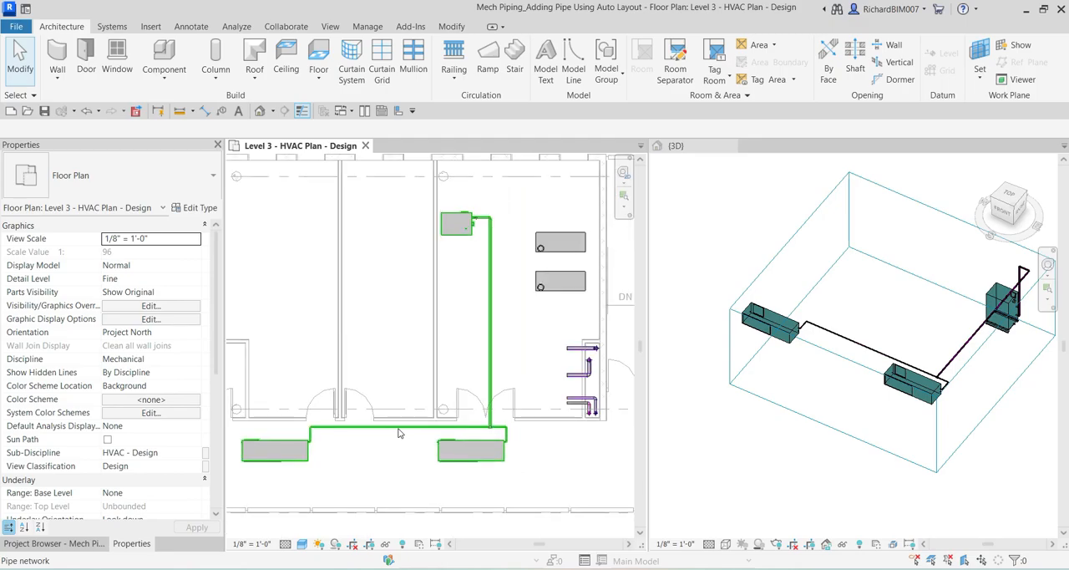
left_click(398, 433)
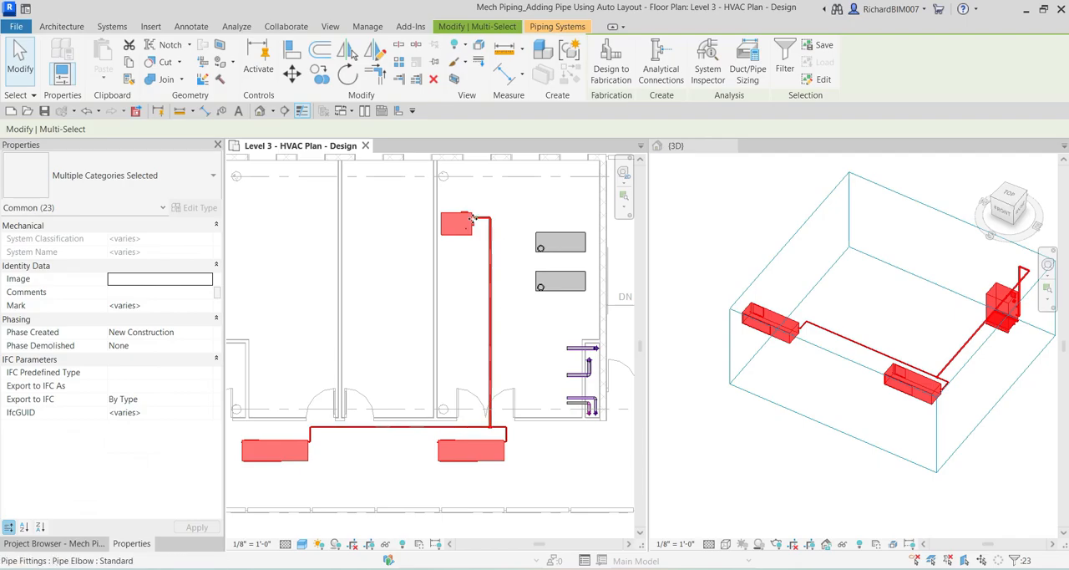
left_click(404, 467)
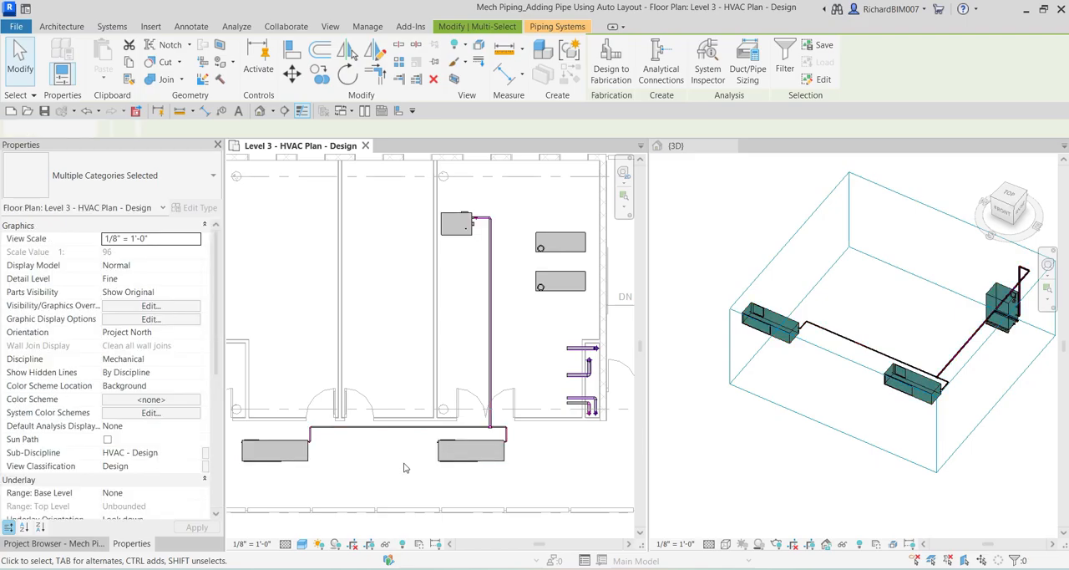
Check connectivity from the long vertical pipe in plan by highlighting and selecting its full pipe network, and clear the selection.
scroll(456, 429, "up", 2)
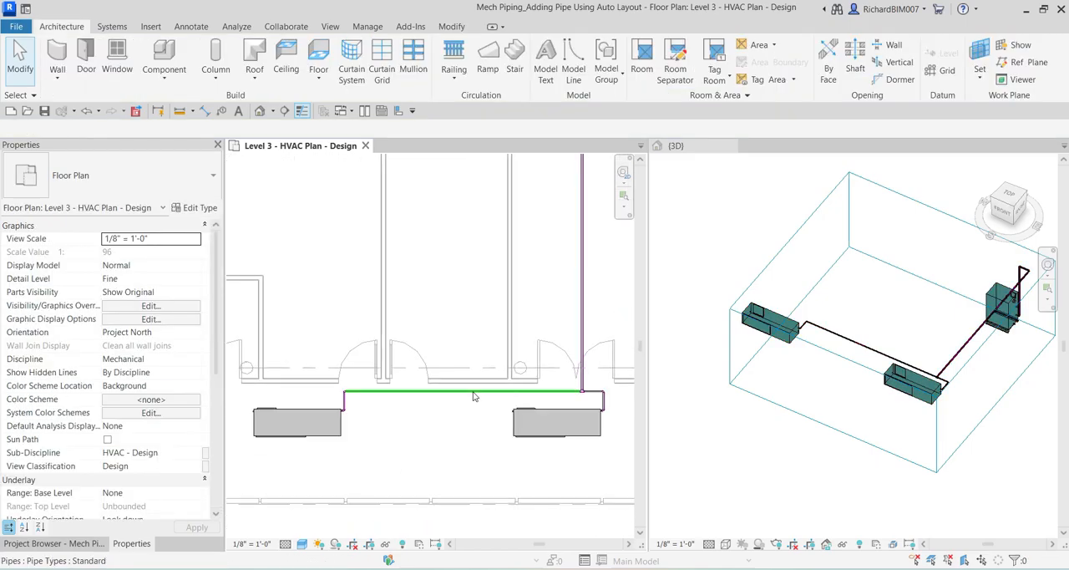
scroll(584, 289, "down", 2)
middle_click_drag(590, 292, 518, 320)
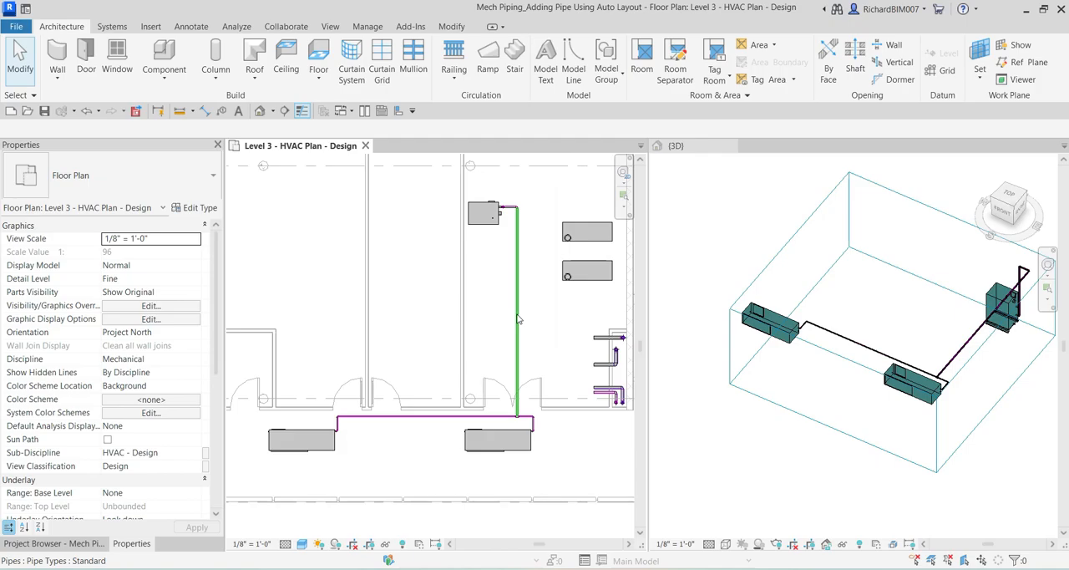
key("Tab")
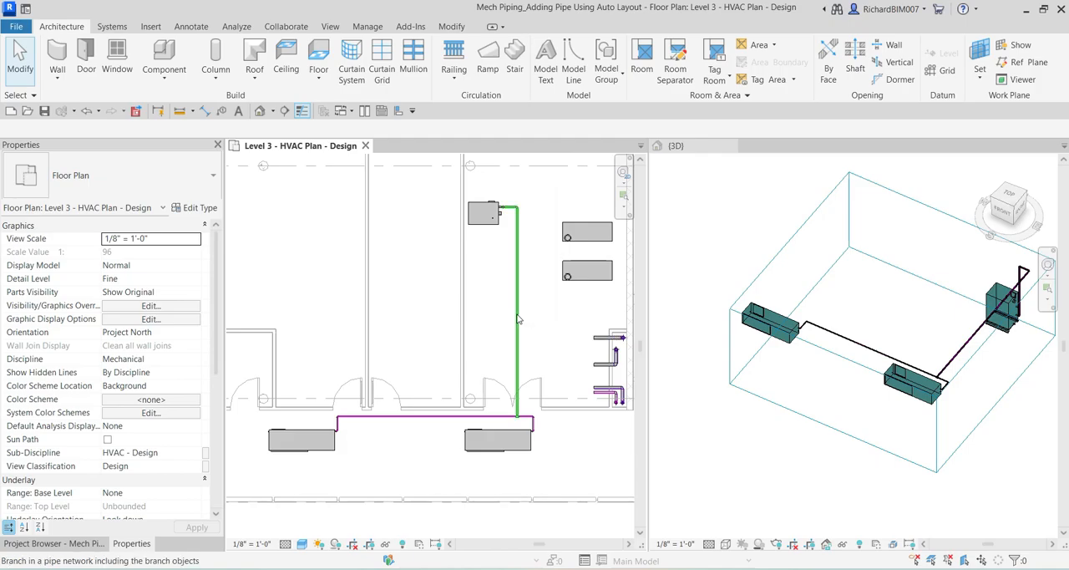
key("Tab")
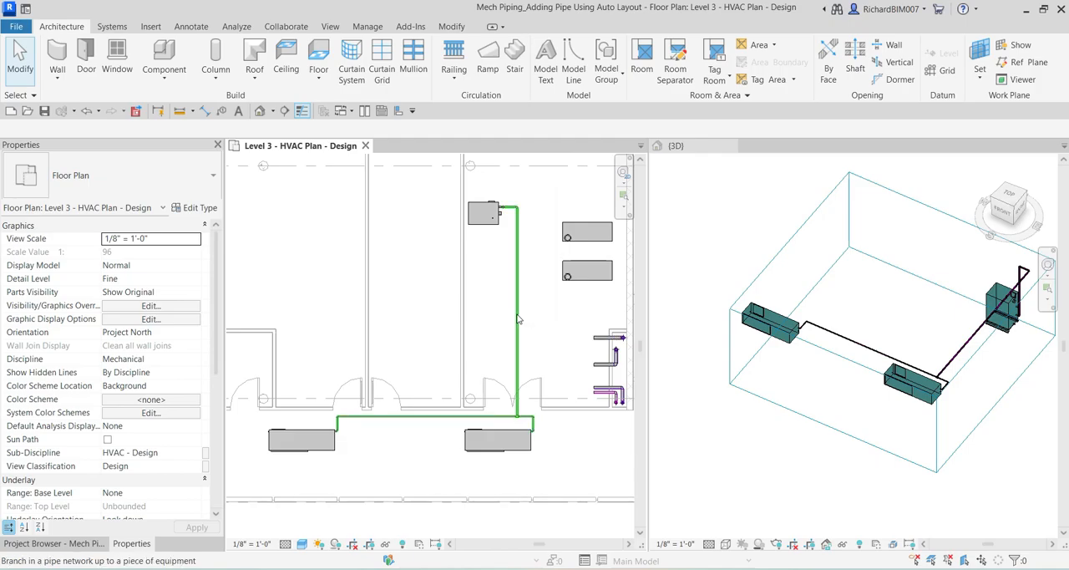
key("Tab")
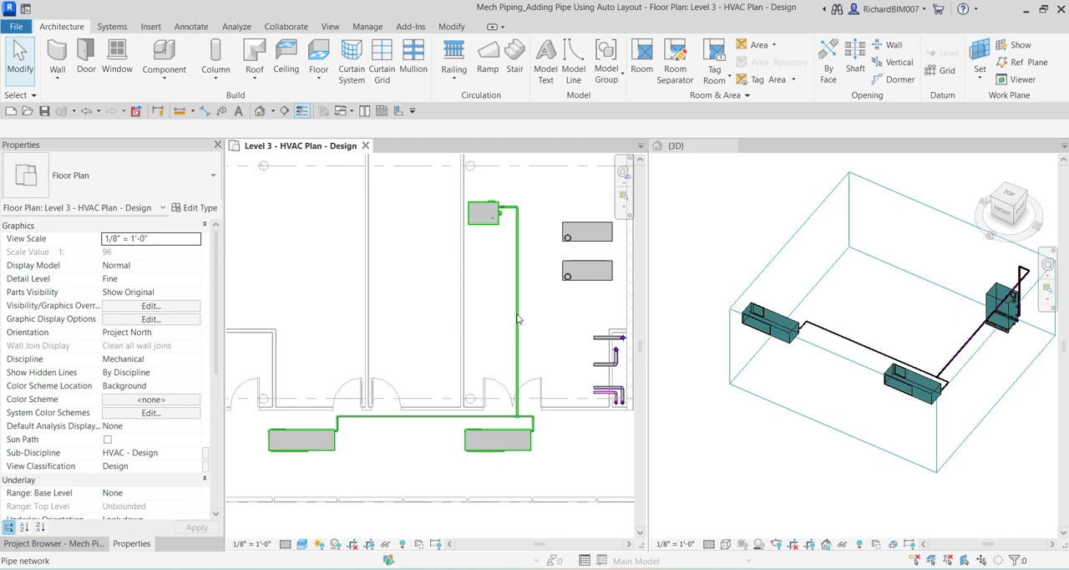
left_click(517, 318)
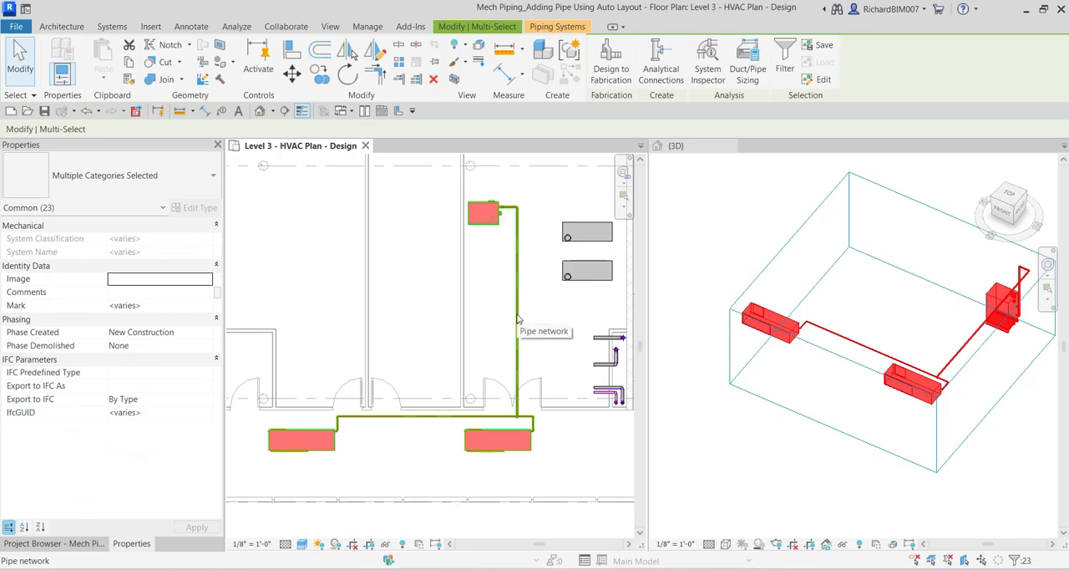
left_click(447, 288)
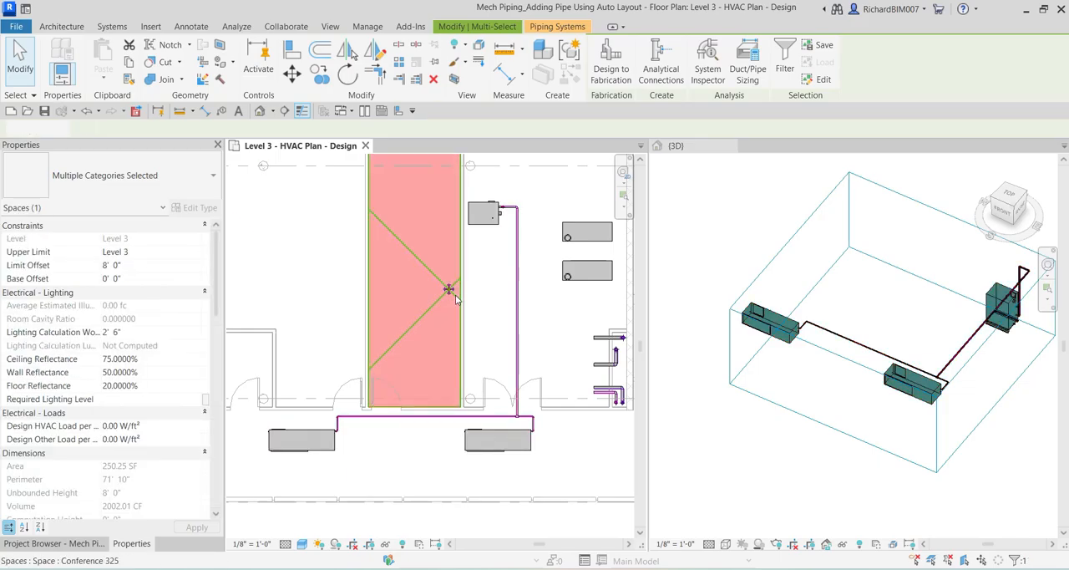
left_click(410, 465)
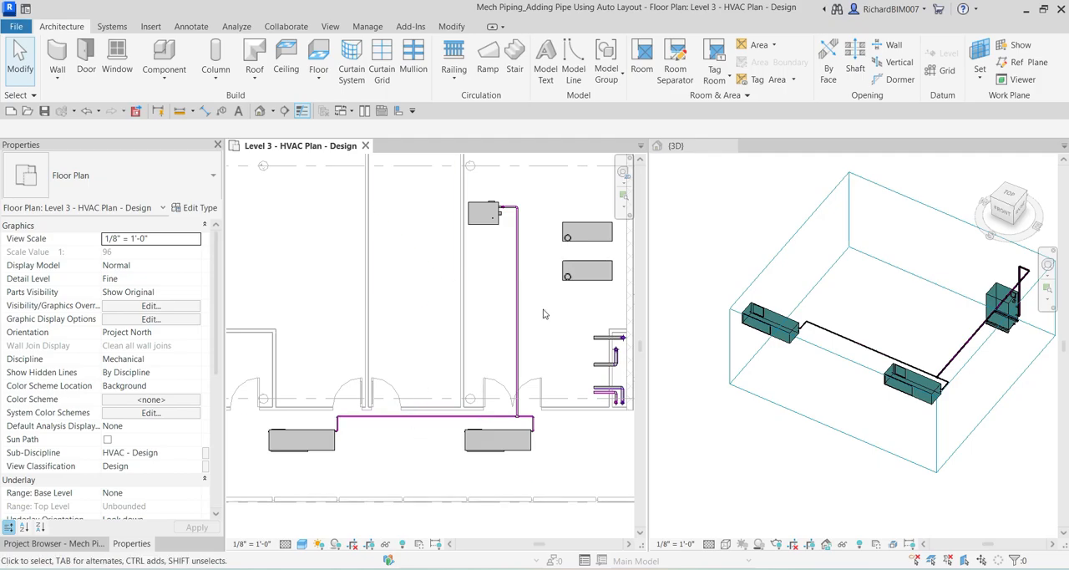
Select the long pipe run leading to the boiler and review its Mechanical - Flow properties, then deselect it.
scroll(520, 240, "up", 2)
left_click(521, 241)
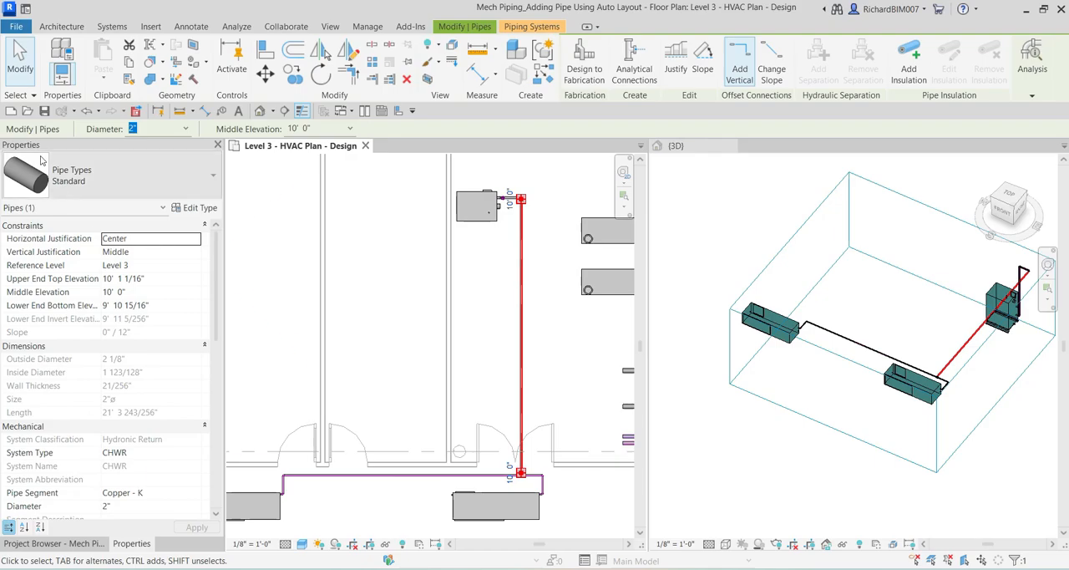
scroll(115, 363, "down", 7)
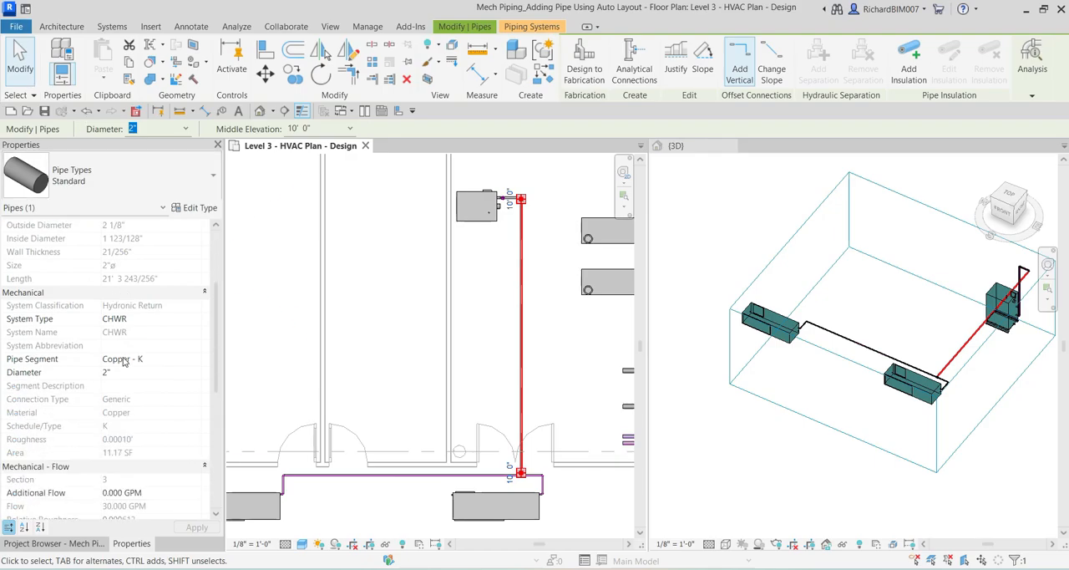
key("ctrl")
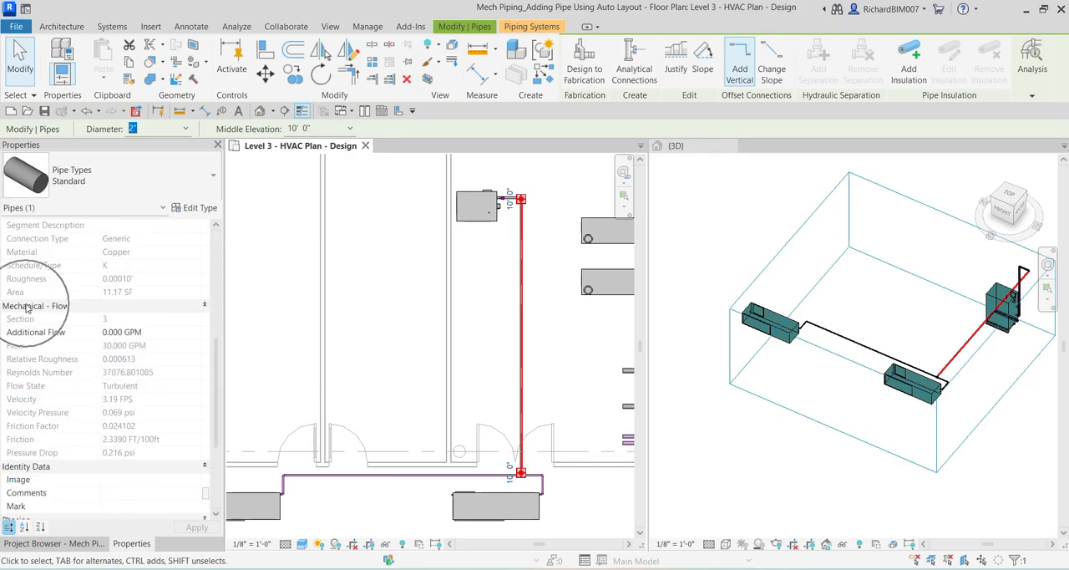
key("ctrl")
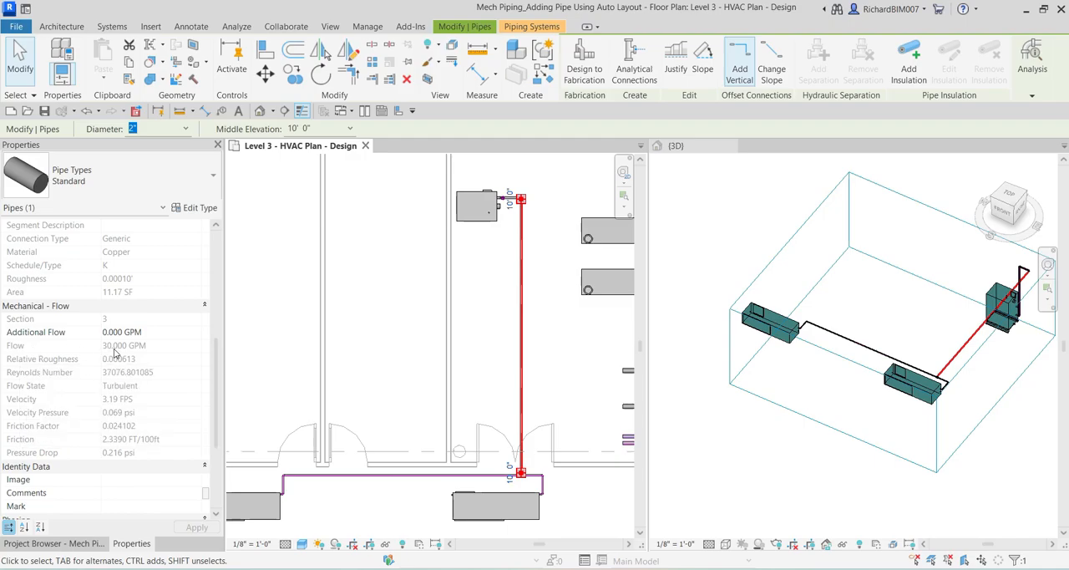
key("ctrl")
left_click(345, 496)
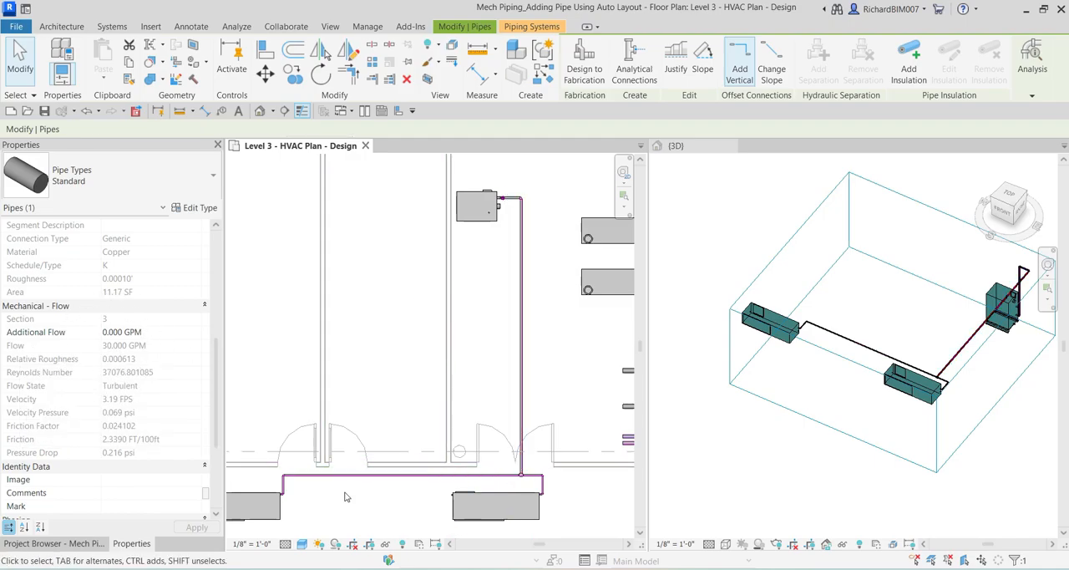
Select the heat pump marked WSHP 2-48 and review its Mechanical water flow properties.
middle_click_drag(361, 473, 378, 448)
left_click(281, 447)
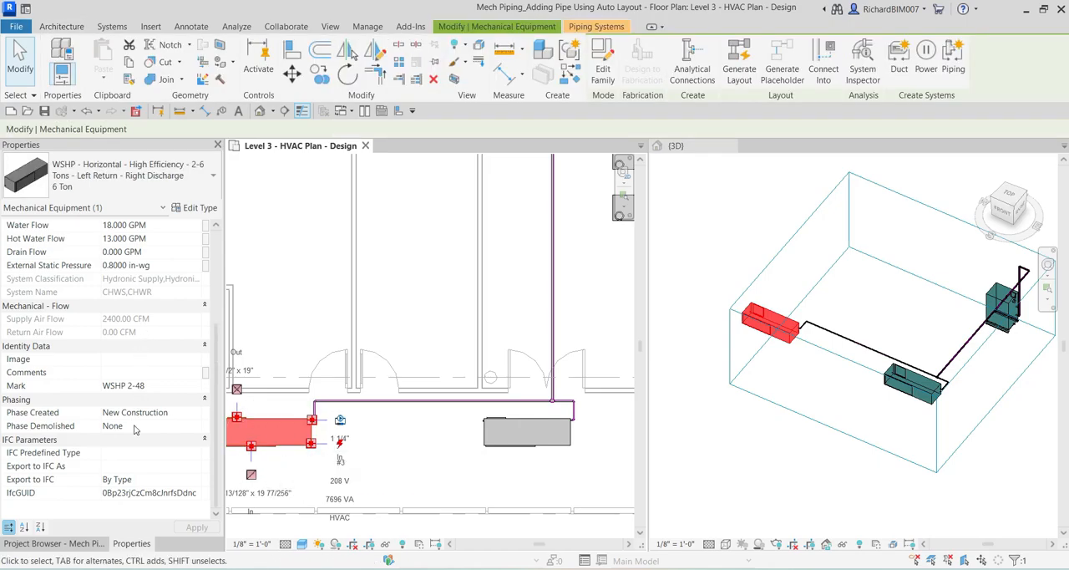
scroll(141, 427, "up", 4)
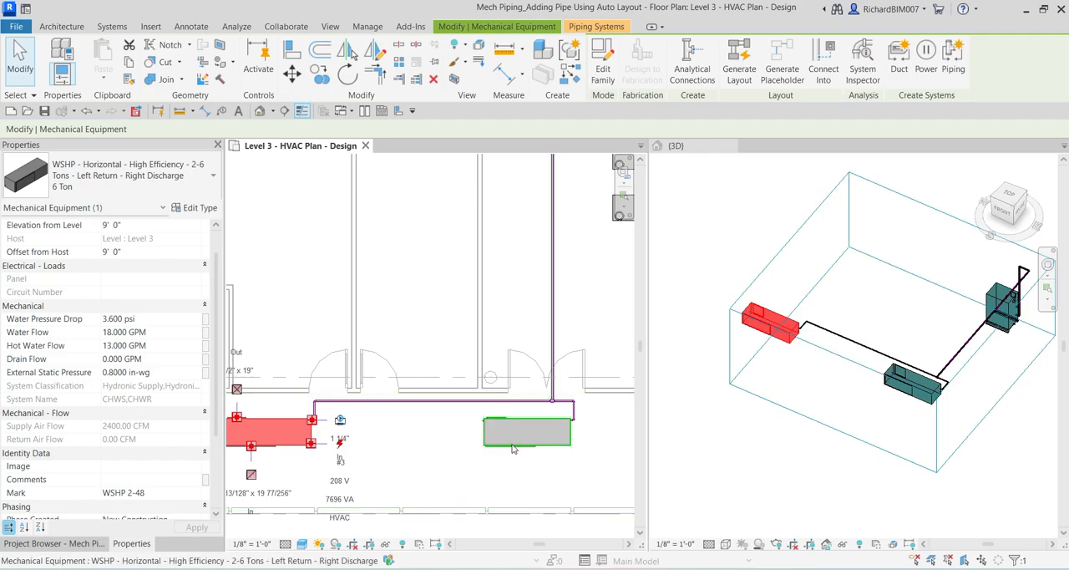
Review the Mechanical flow properties of heat pump WSHP 2-47 and the long pipe leading to the boiler, and clear the selection.
left_click(545, 451)
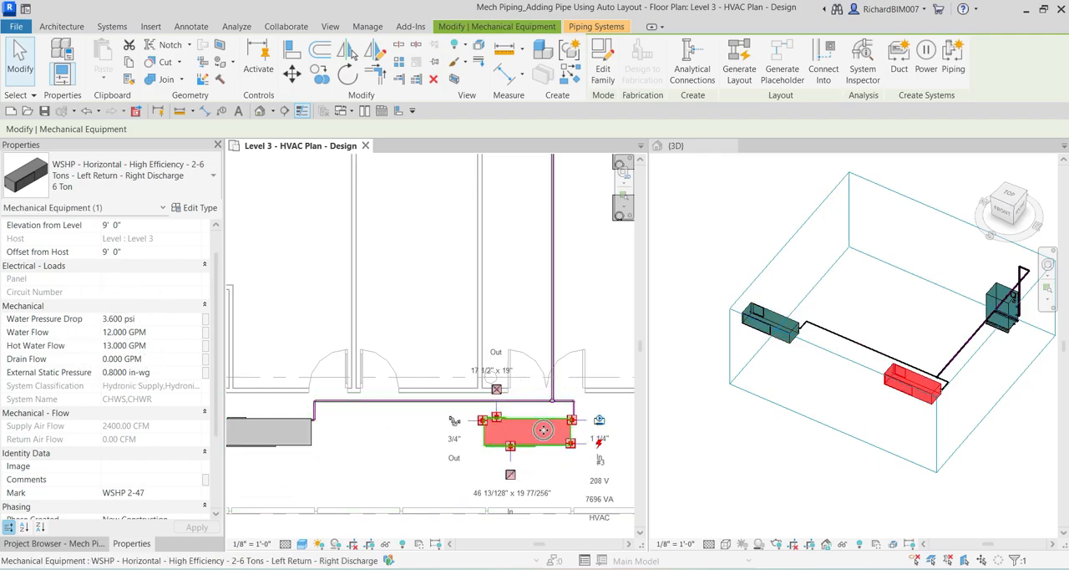
left_click(552, 288)
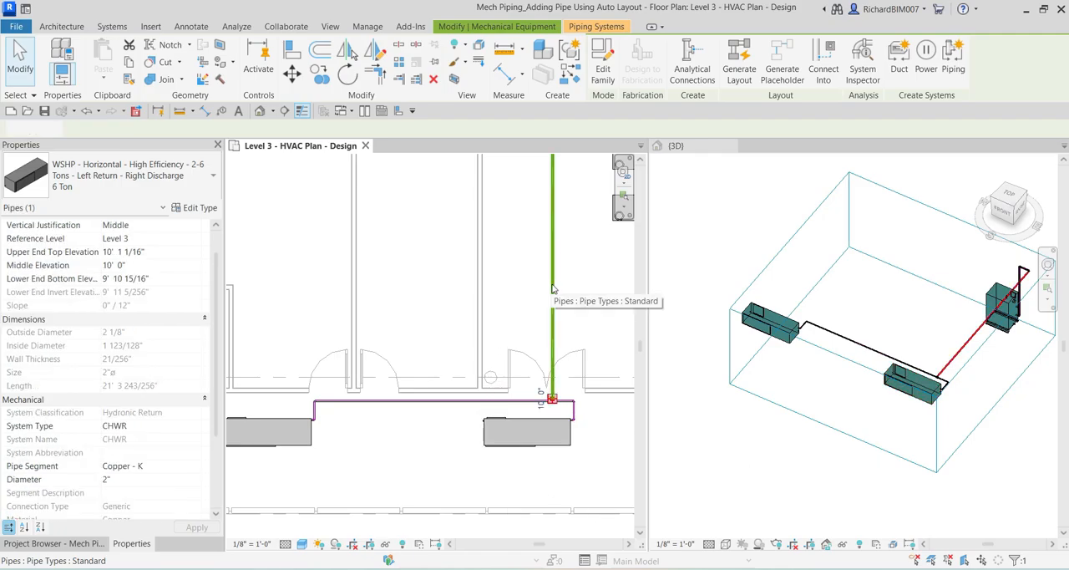
scroll(559, 276, "down", 2)
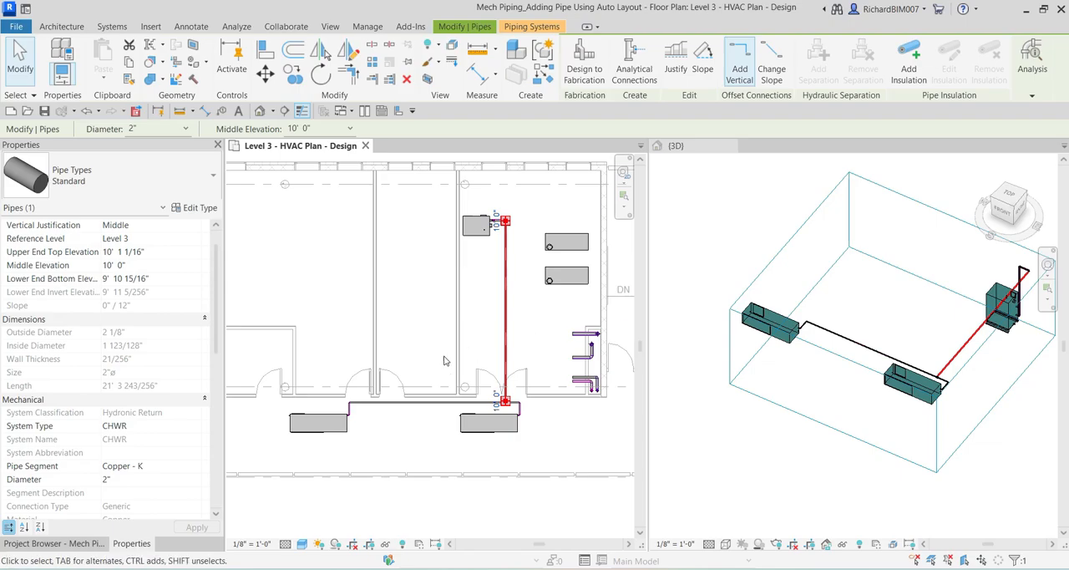
left_click(412, 313)
scroll(499, 320, "down", 3)
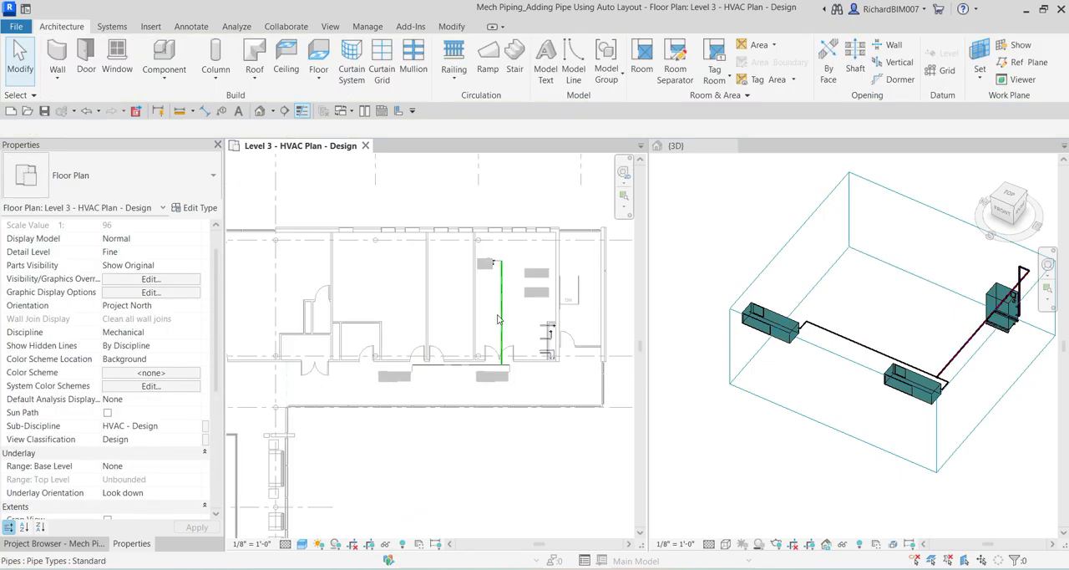
Select the section box in the 3D view and open the Level 1 - HVAC Plan - Design floor plan.
scroll(827, 320, "down", 3)
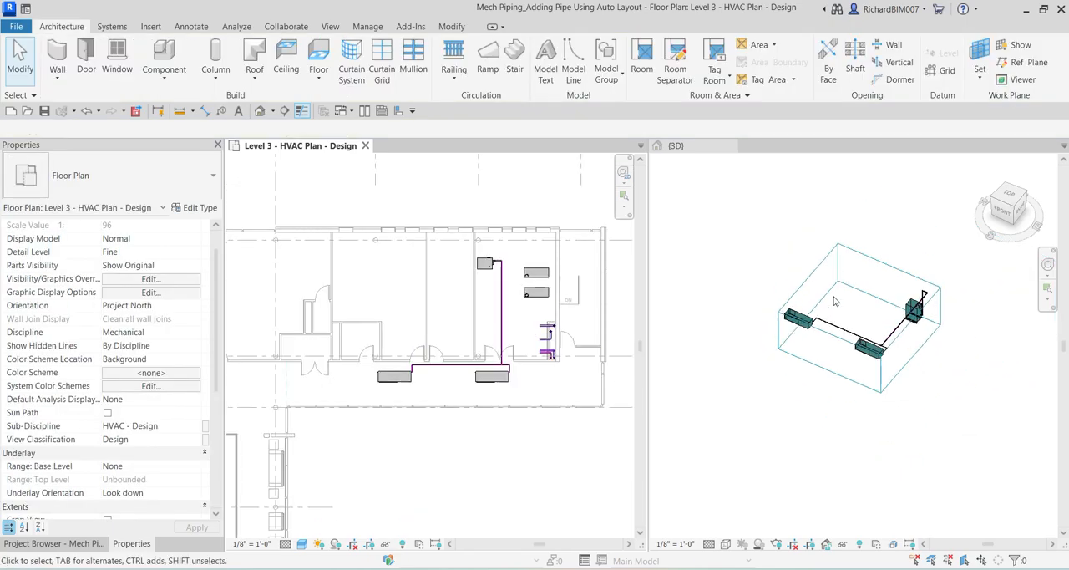
left_click(874, 307)
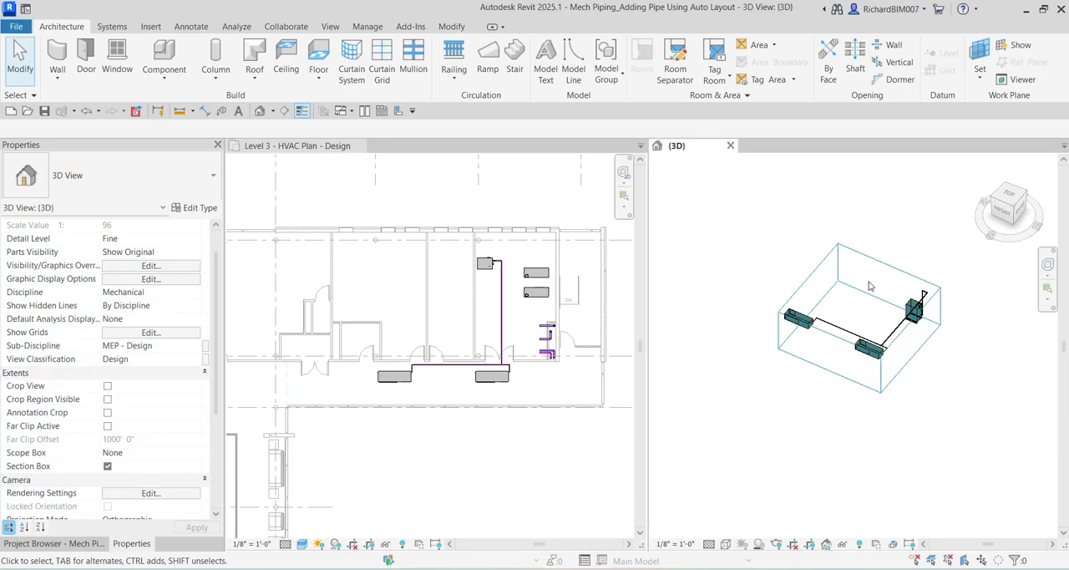
scroll(869, 292, "down", 2)
middle_click_drag(870, 302, 892, 269)
middle_click_drag(892, 269, 899, 283, "shift")
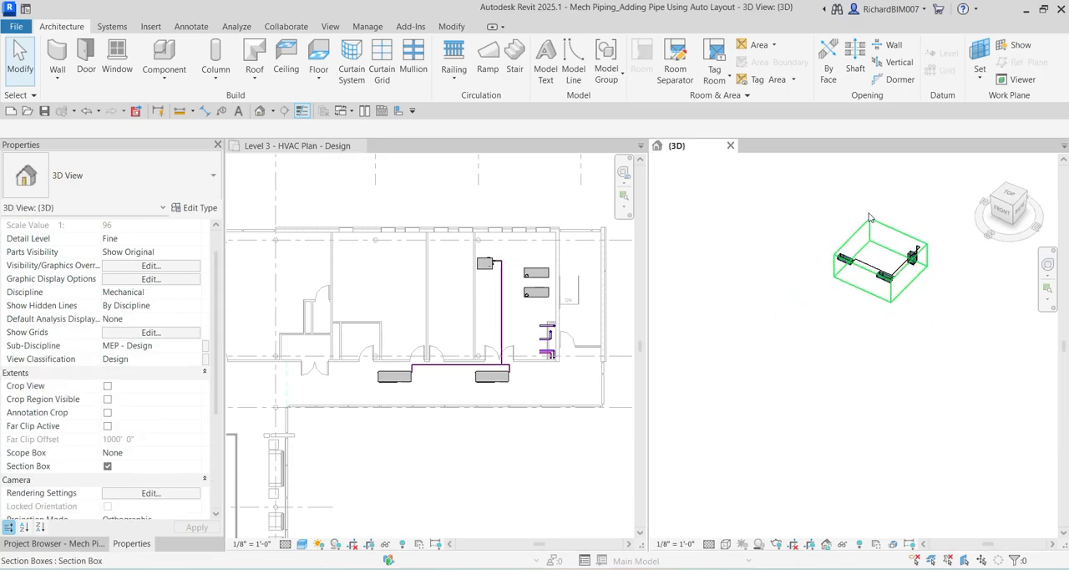
left_click(863, 236)
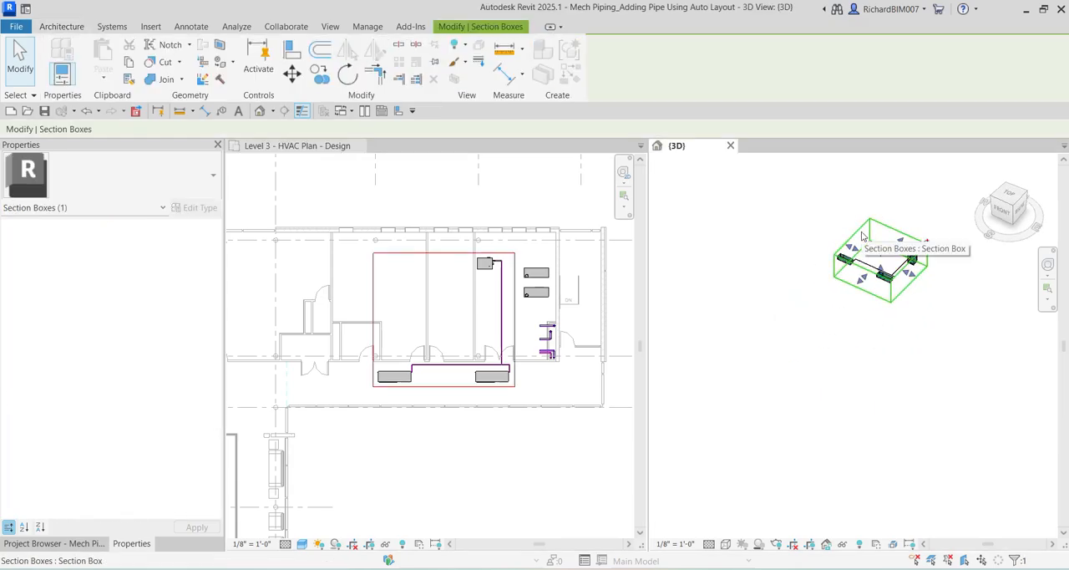
scroll(874, 269, "down", 2)
middle_click_drag(893, 308, 950, 320)
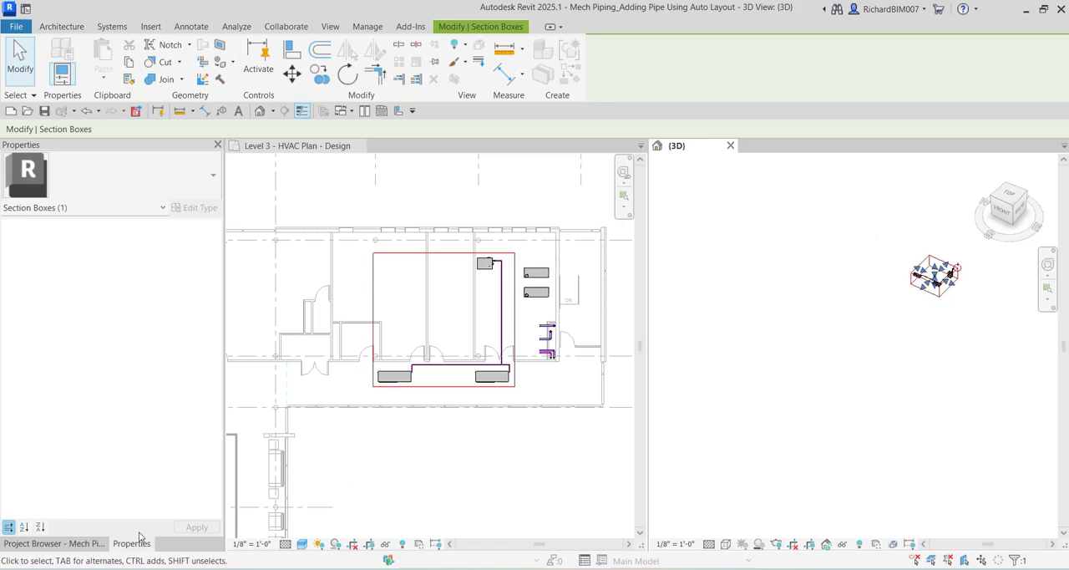
left_click(81, 544)
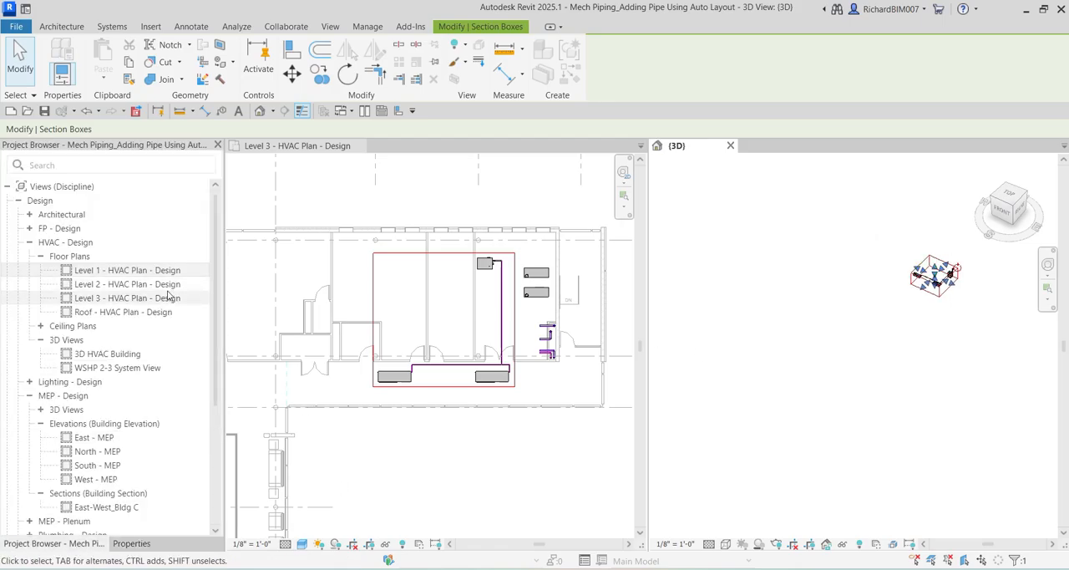
left_click(126, 271)
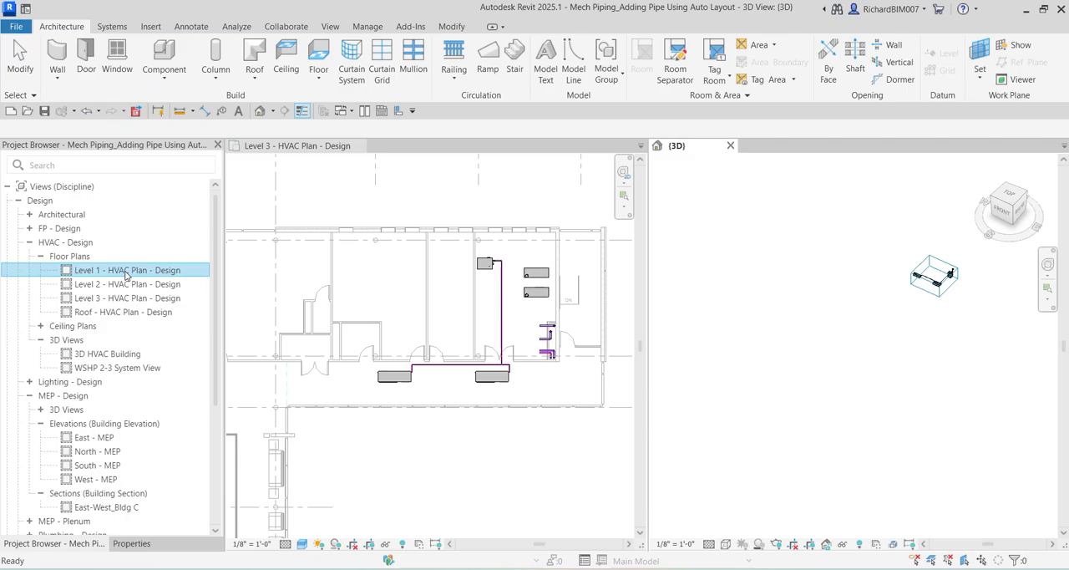
double_click(126, 270)
scroll(768, 341, "down", 3)
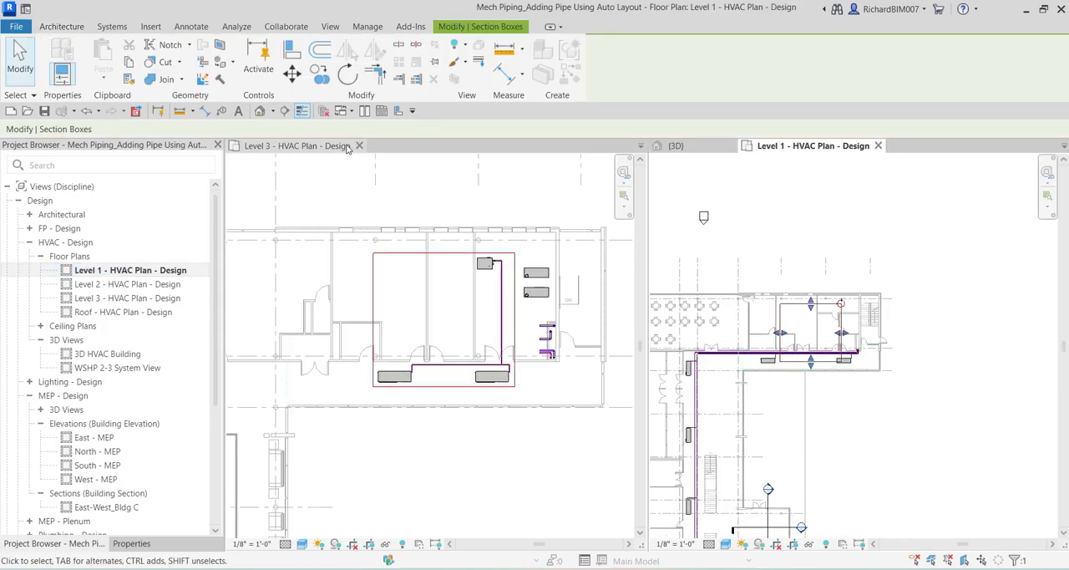
Close the Level 3 - HVAC Plan - Design view and tile the 3D view beside the Level 1 plan.
left_click(361, 146)
left_click(365, 146)
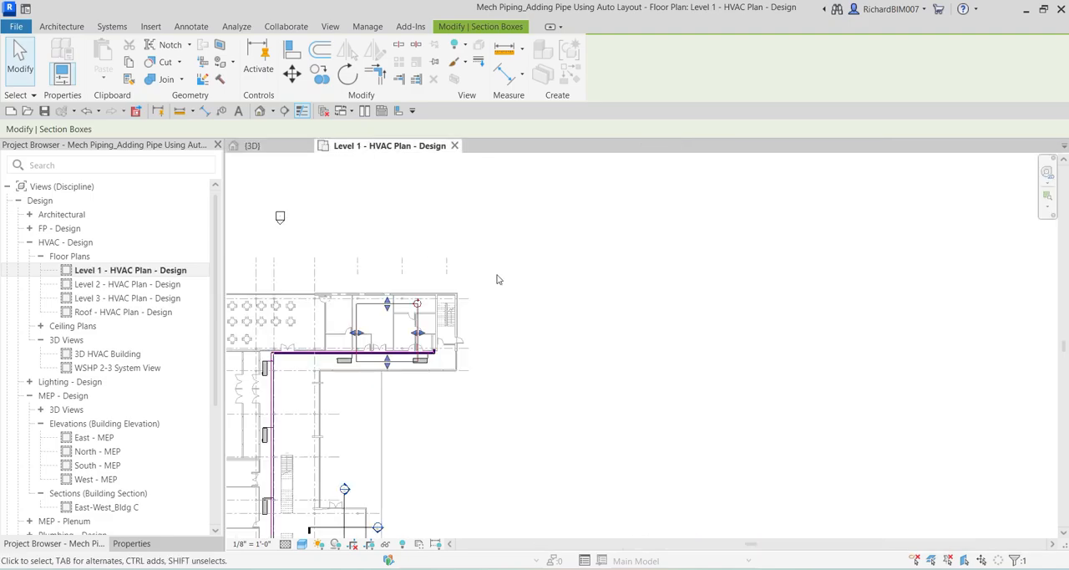
left_click(274, 147)
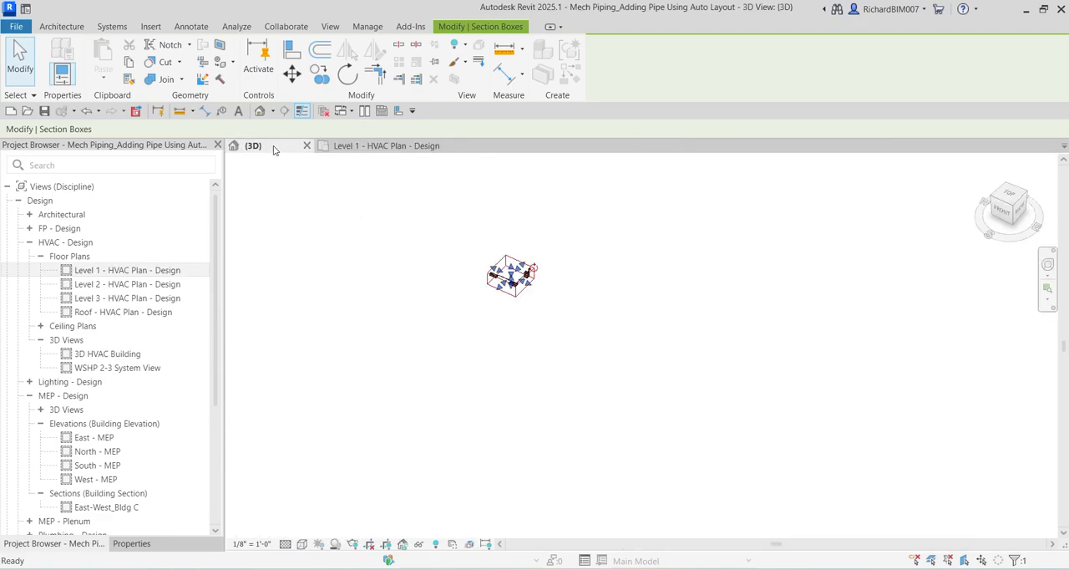
left_click(365, 111)
left_click(546, 323)
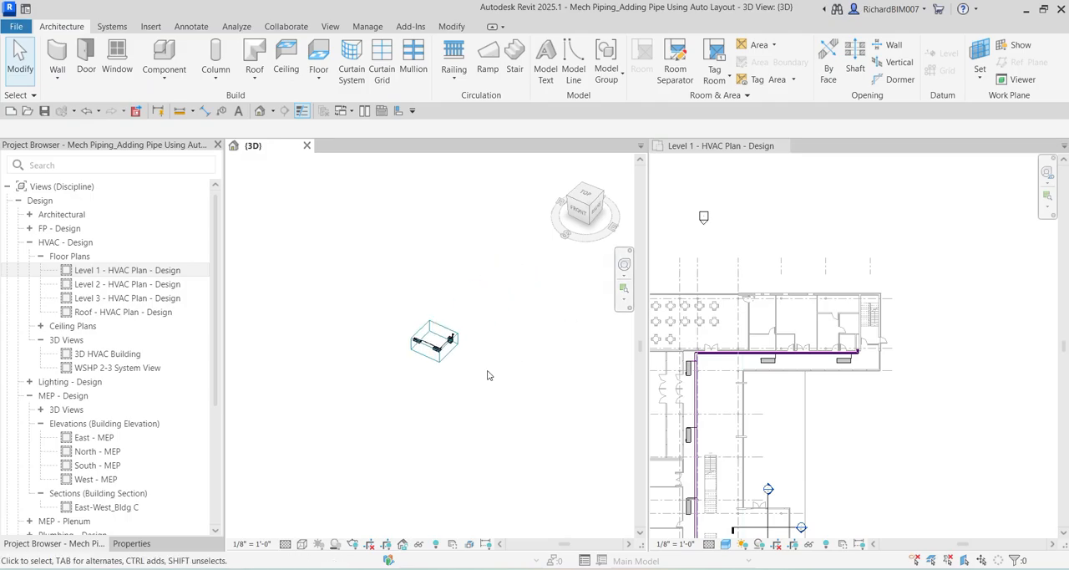
Stretch the section box in the Level 1 plan east, south and west to enclose the L-shaped main piping run and its heat pumps.
left_click(435, 320)
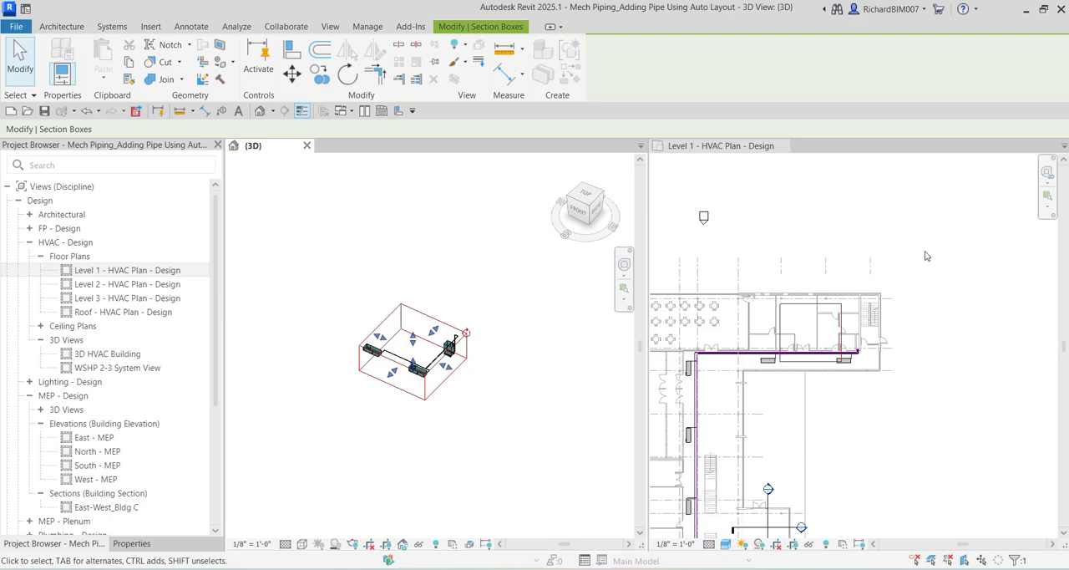
left_click(924, 312)
middle_click_drag(919, 329, 1041, 218)
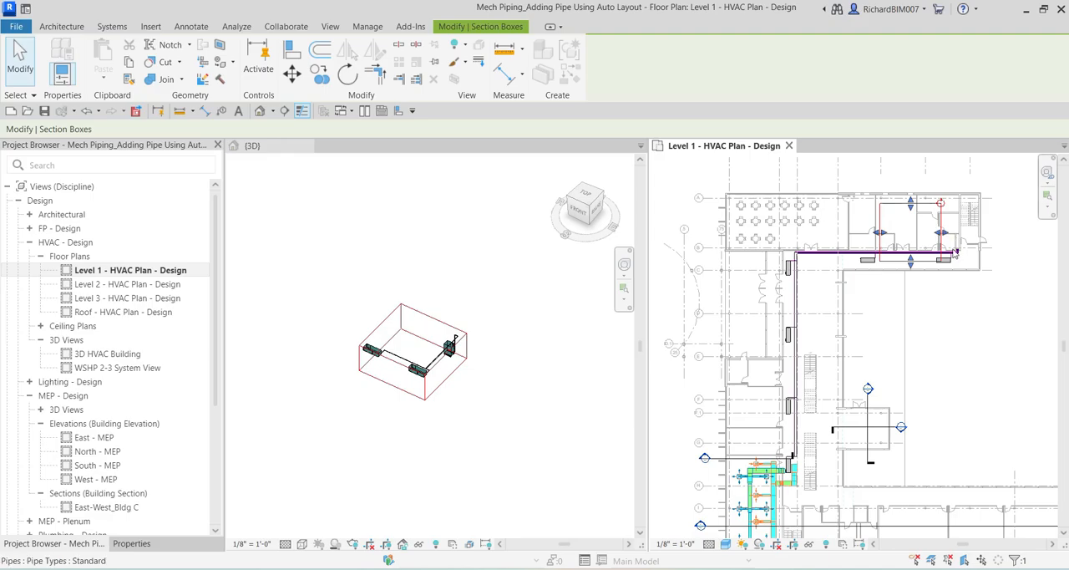
left_click_drag(940, 232, 962, 232)
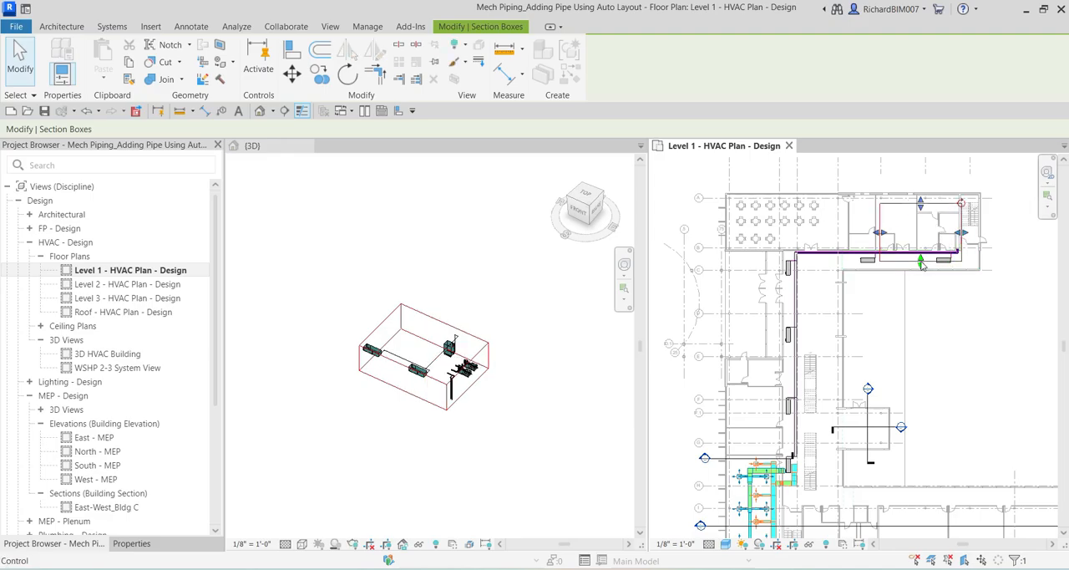
left_click_drag(922, 265, 921, 274)
left_click_drag(880, 239, 737, 239)
scroll(840, 279, "down", 1)
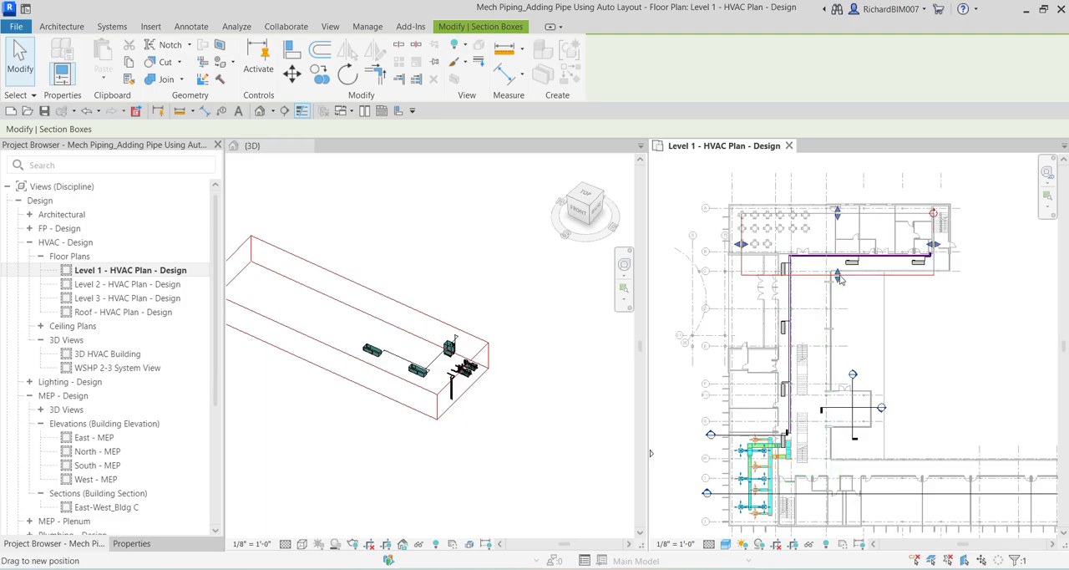
left_click_drag(839, 280, 839, 464)
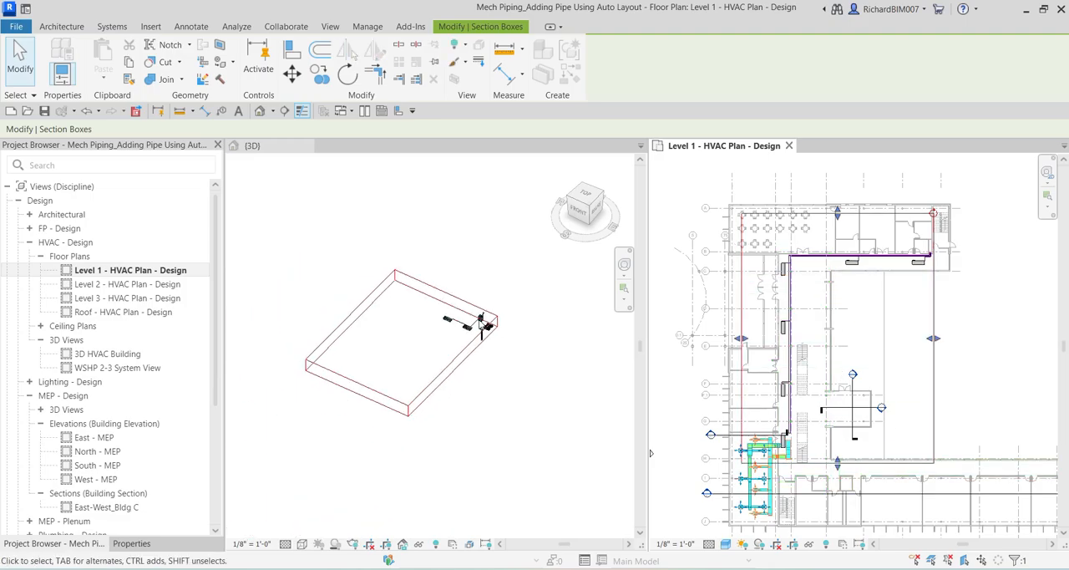
Extend the section box downward in 3D to include the Level 1 piping and equipment, and clear the selection.
left_click(496, 401)
middle_click_drag(476, 369, 492, 414)
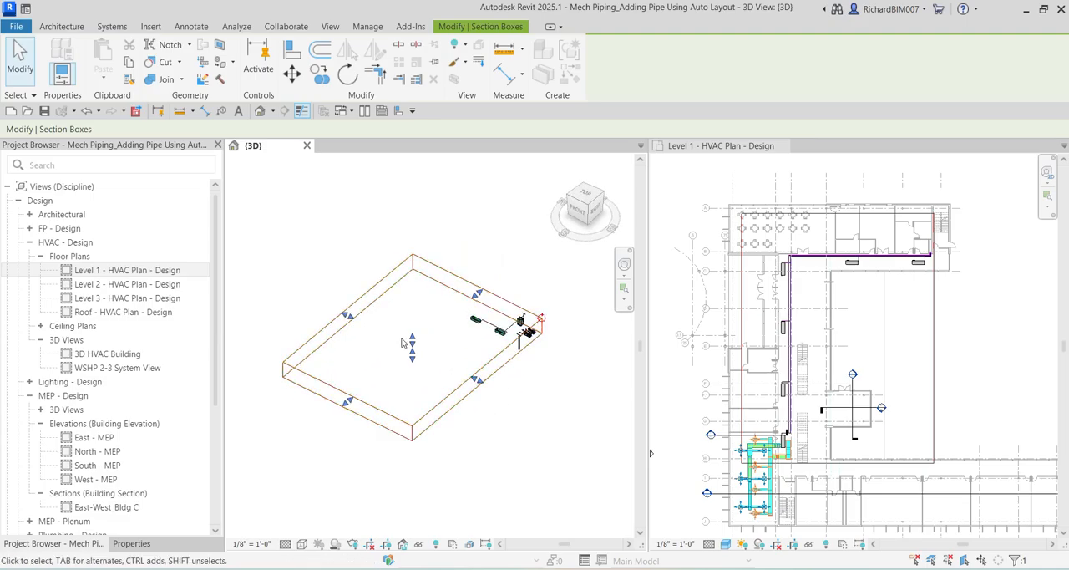
middle_click_drag(438, 343, 405, 351)
left_click_drag(384, 347, 415, 434)
middle_click_drag(416, 436, 505, 389, "shift")
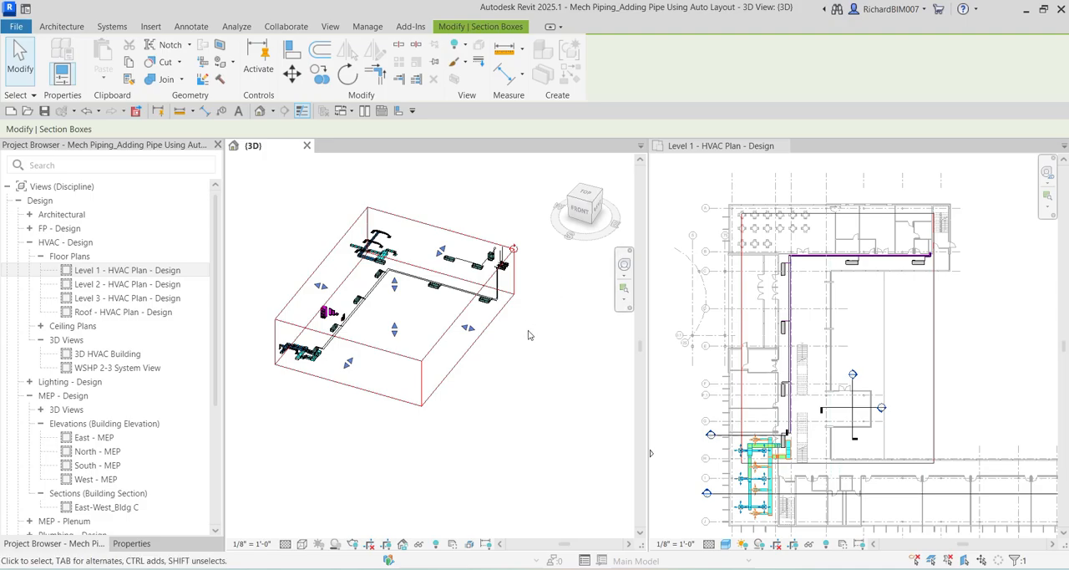
key("ctrl")
key("ctrl")
key("Escape")
Select the Level 3 heat pump farthest from the boiler and start editing its CHWR piping system.
scroll(420, 295, "up", 5)
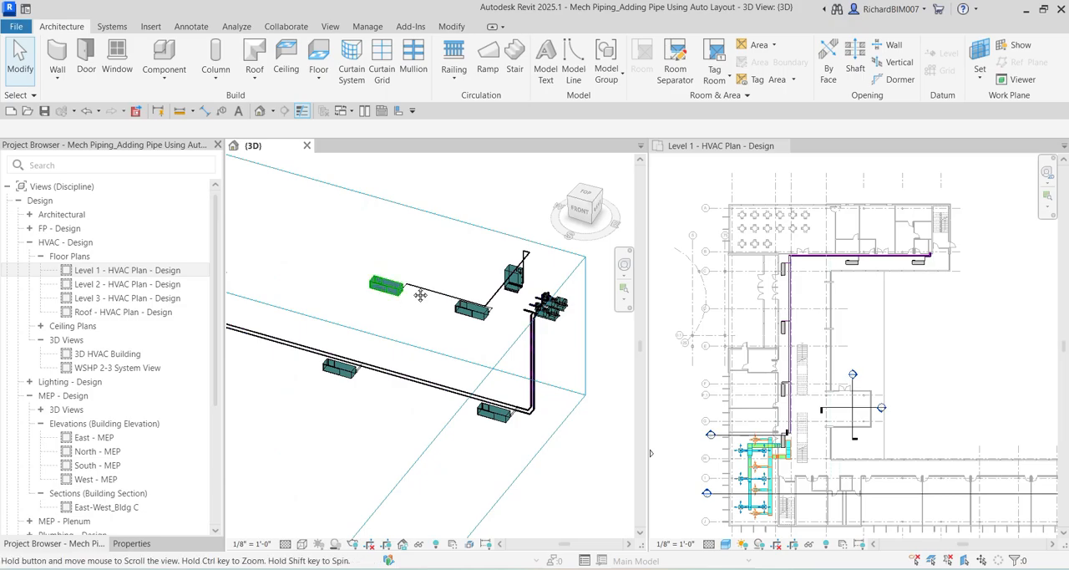
scroll(420, 295, "up", 8)
middle_click_drag(423, 254, 379, 278)
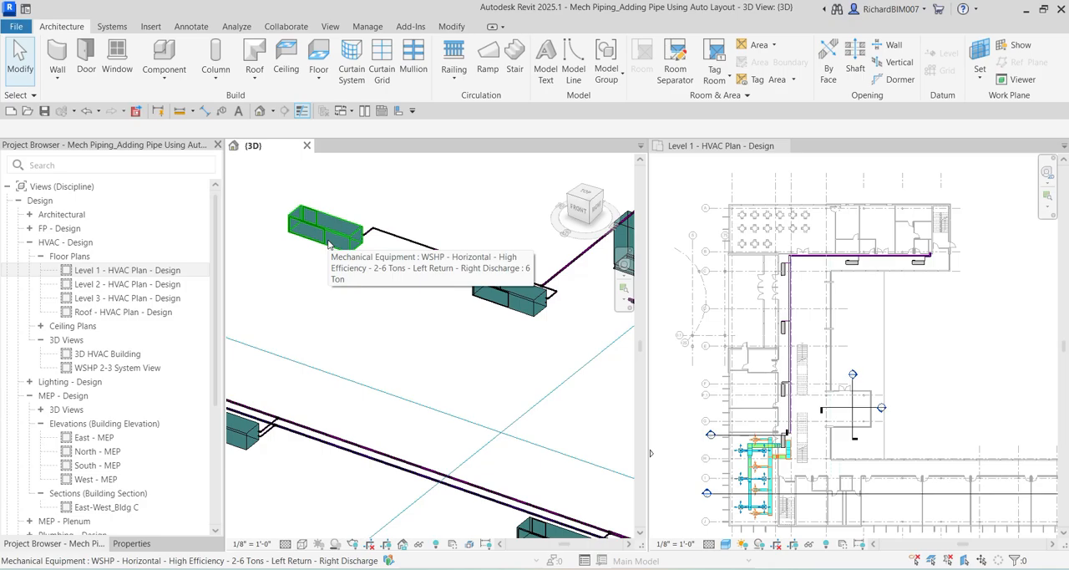
left_click(328, 244)
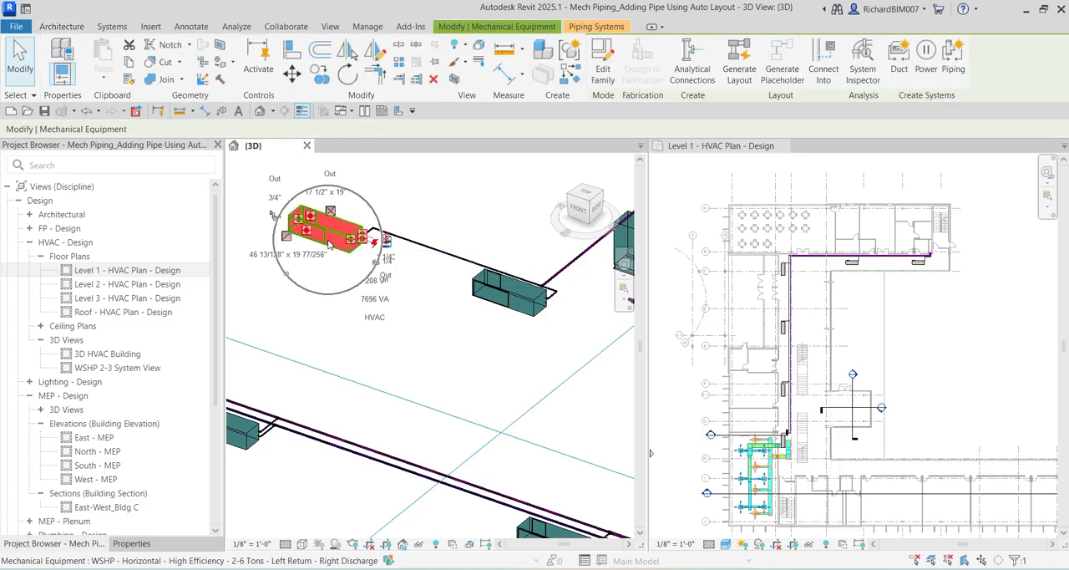
left_click(598, 27)
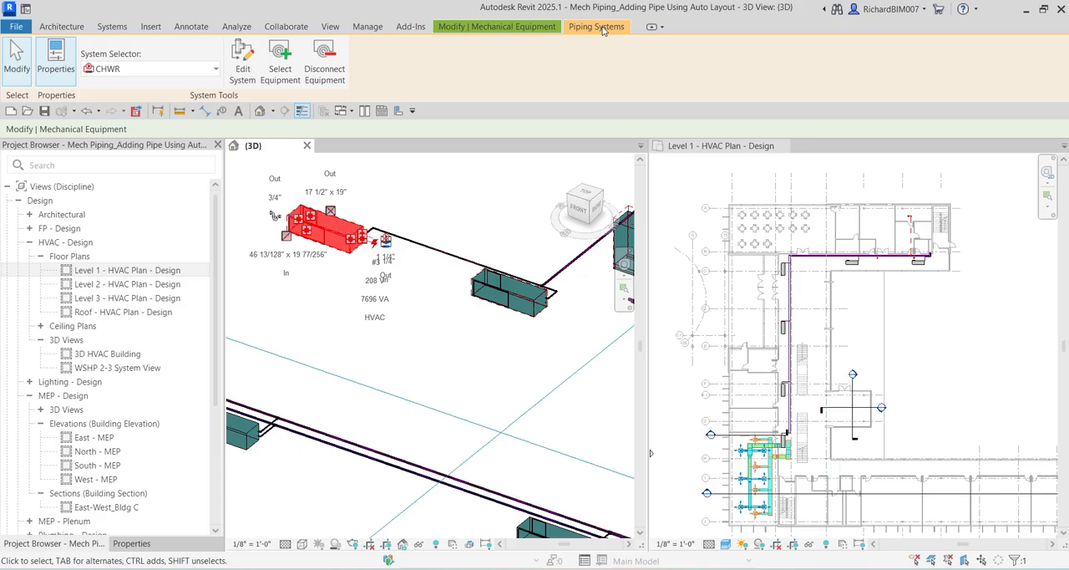
left_click(244, 75)
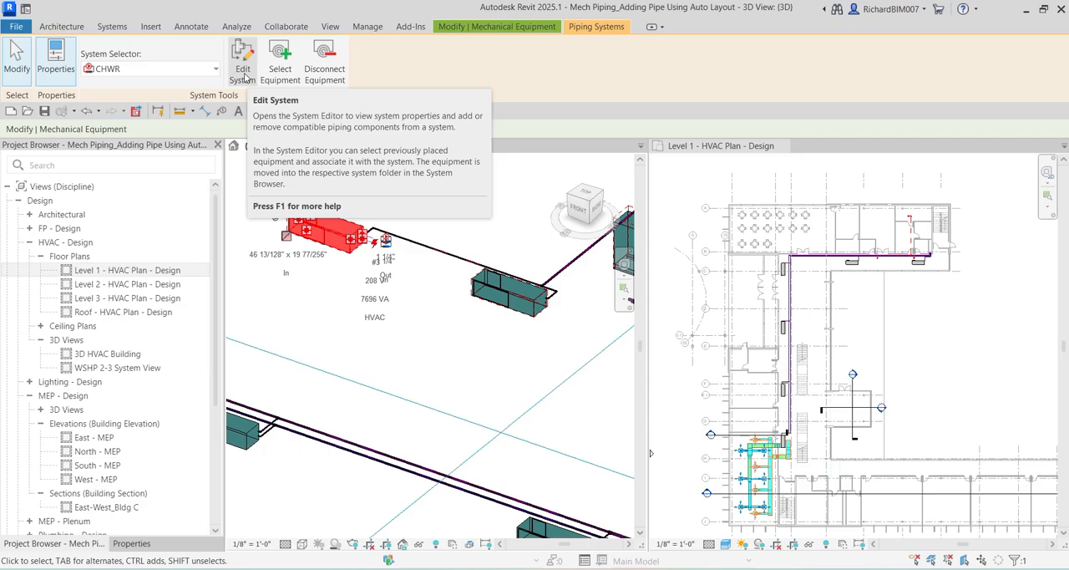
left_click(109, 70)
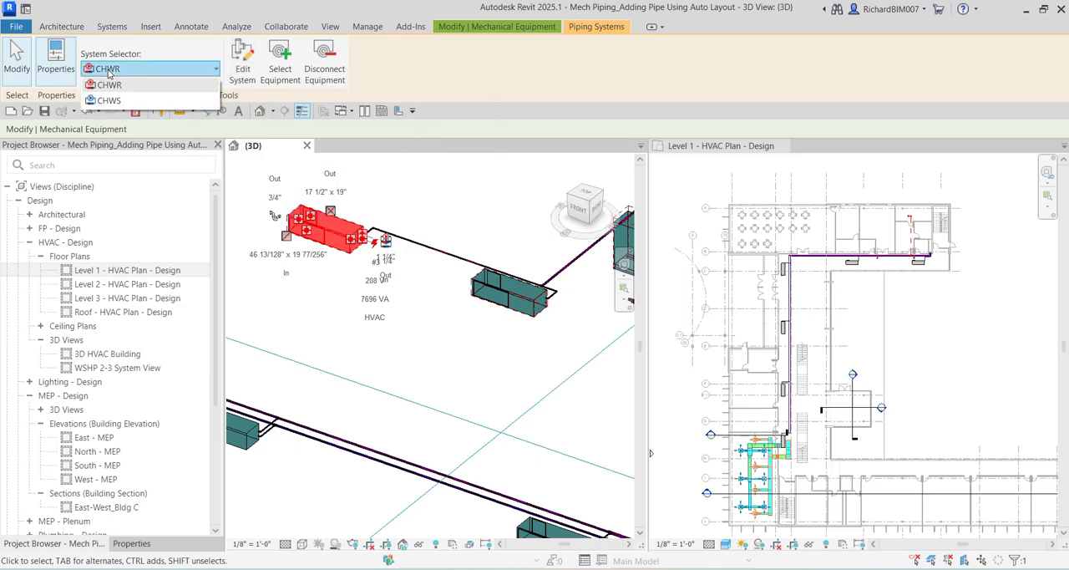
left_click(108, 71)
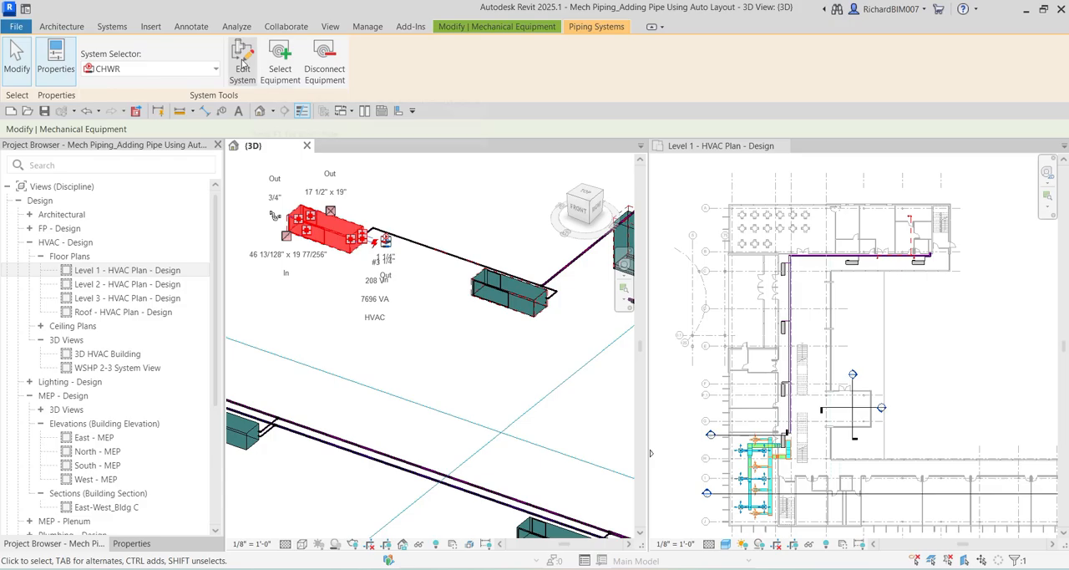
left_click(243, 63)
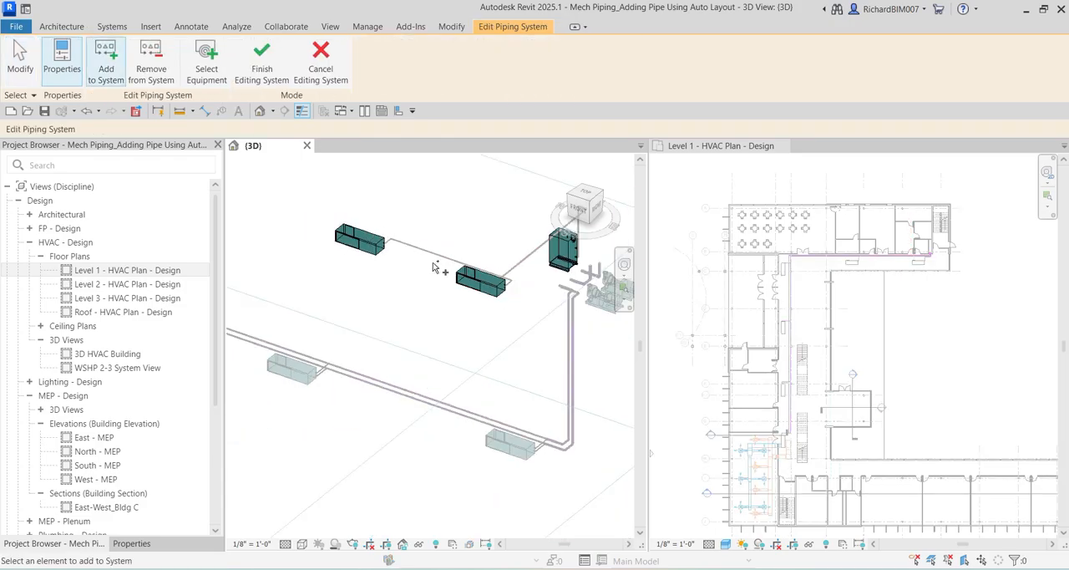
Add the lower-level heat pumps along the main piping run to the CHWR system with a selection window, and move the warning message aside.
scroll(433, 263, "down", 2)
middle_click_drag(351, 288, 464, 280)
scroll(459, 279, "down", 2)
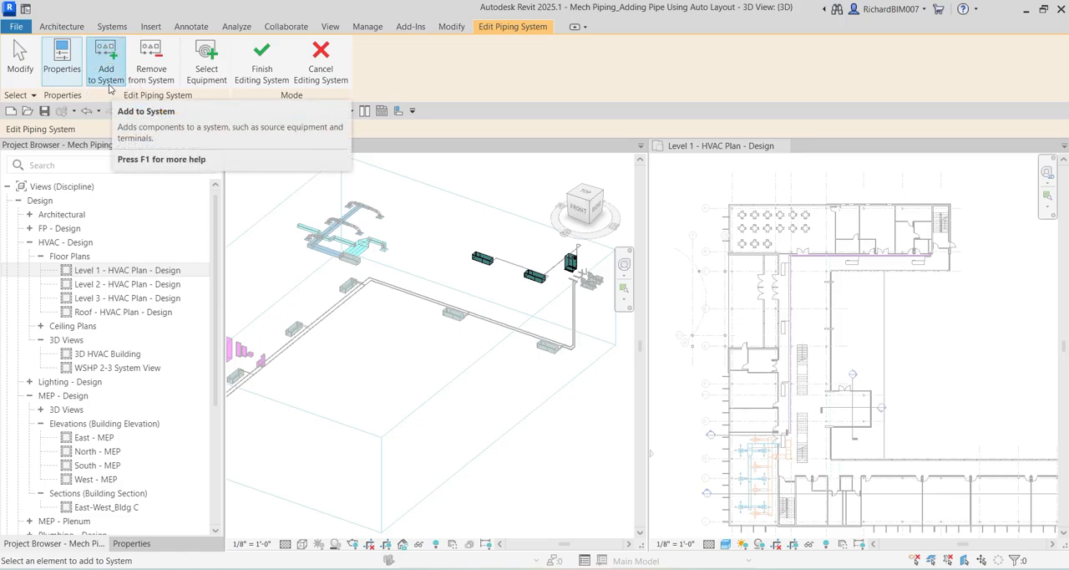
middle_click_drag(350, 325, 332, 385, "shift")
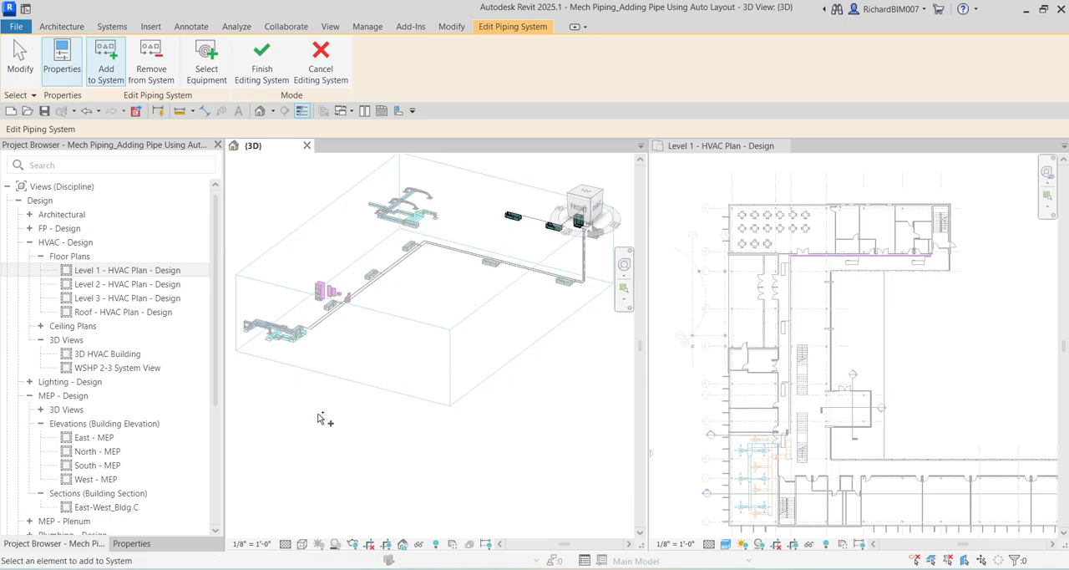
middle_click_drag(352, 416, 376, 372, "shift")
left_click_drag(281, 378, 600, 272)
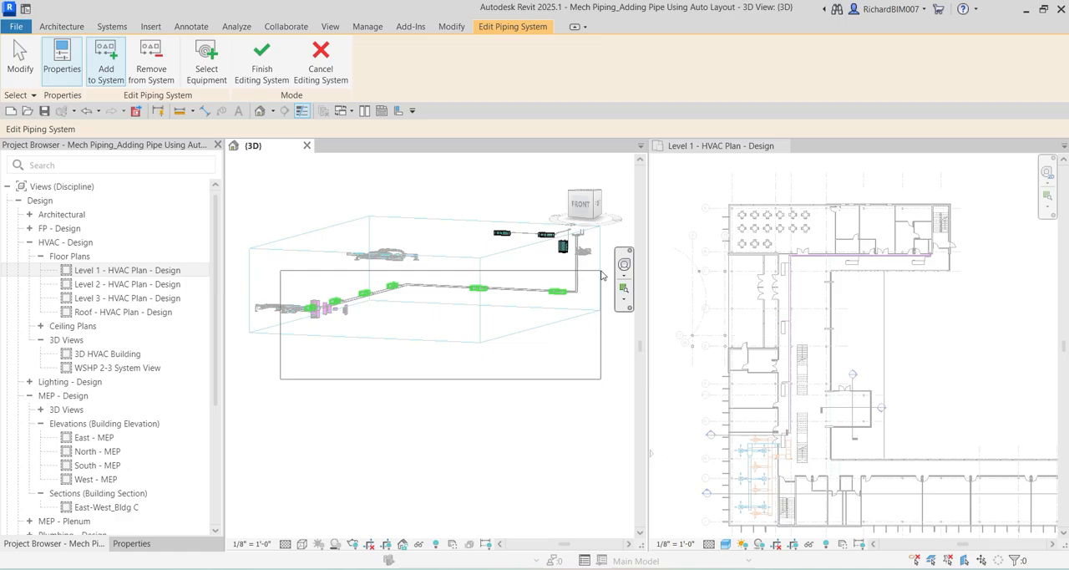
left_click_drag(600, 272, 562, 310)
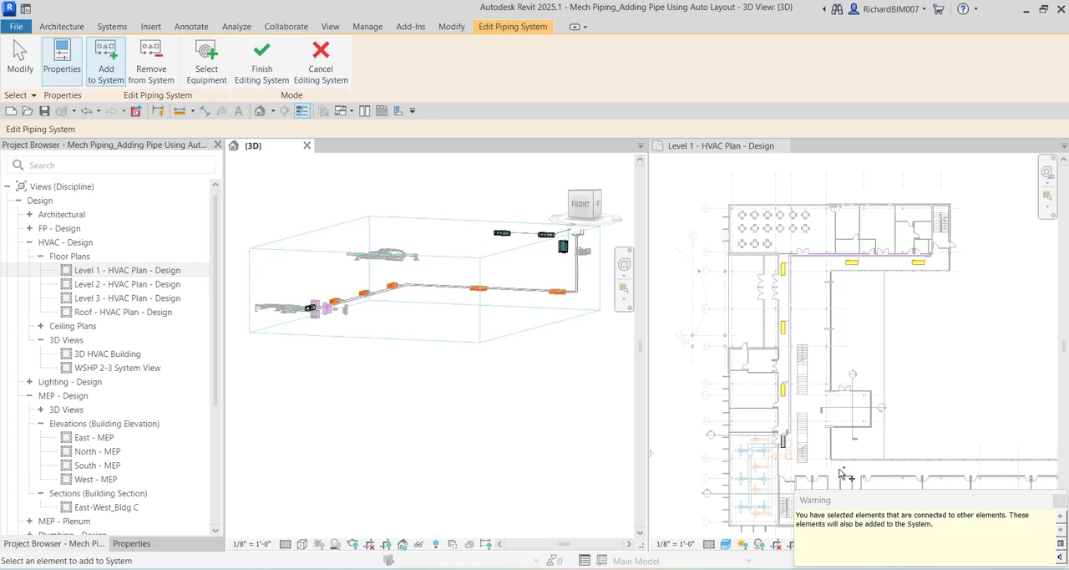
left_click_drag(853, 499, 389, 375)
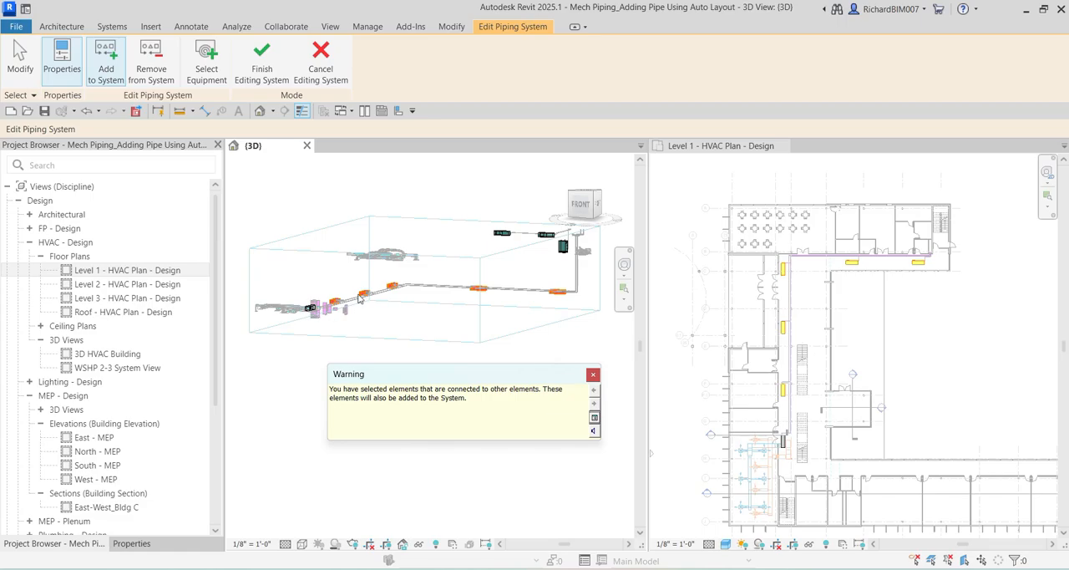
Dismiss the connected-elements warning and finish editing the CHWR piping system.
key("ctrl")
left_click(594, 374)
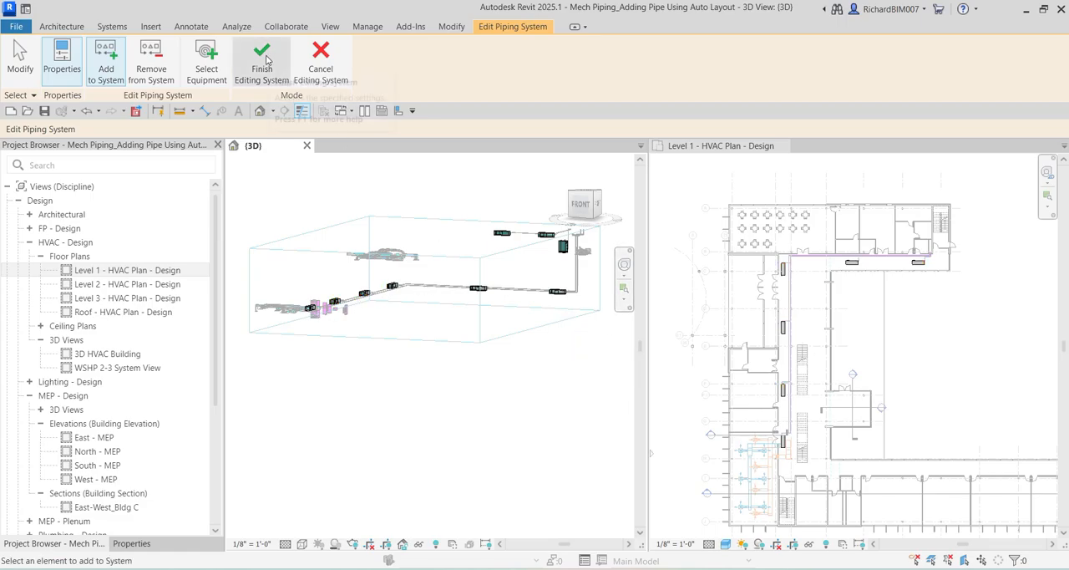
key("ctrl")
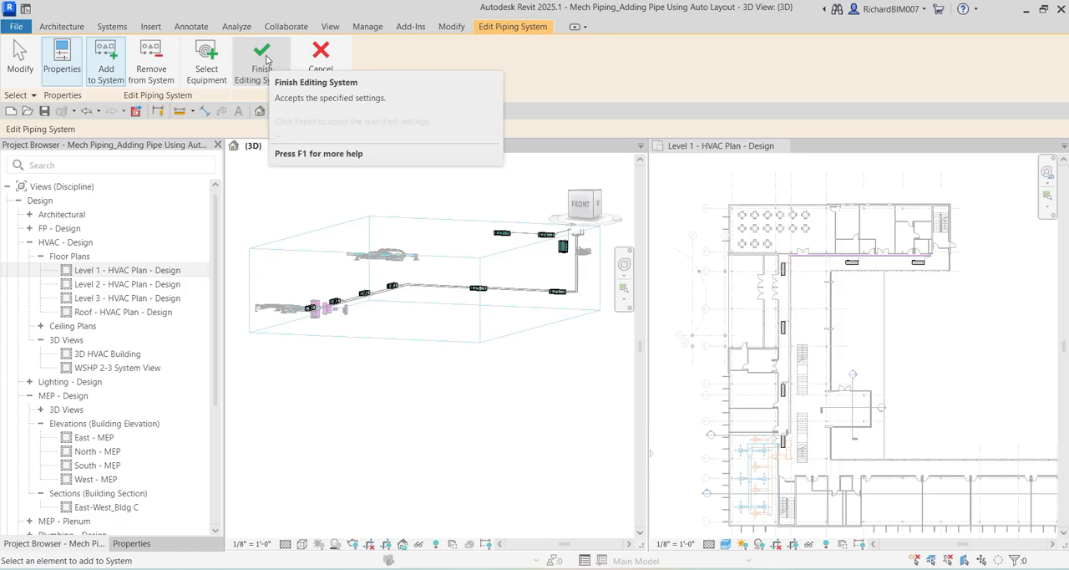
left_click(264, 61)
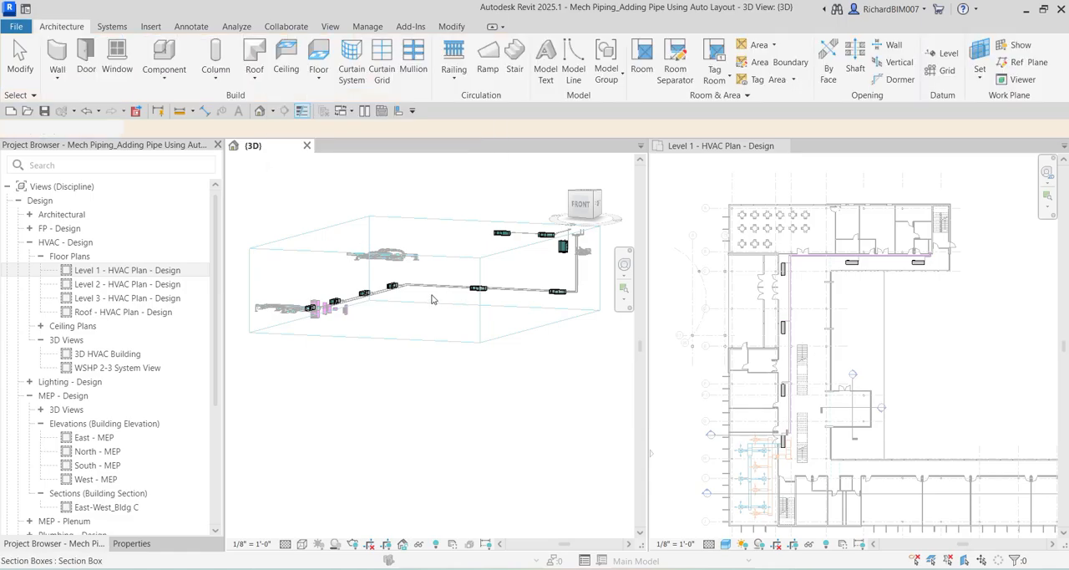
middle_click_drag(423, 302, 435, 421, "shift")
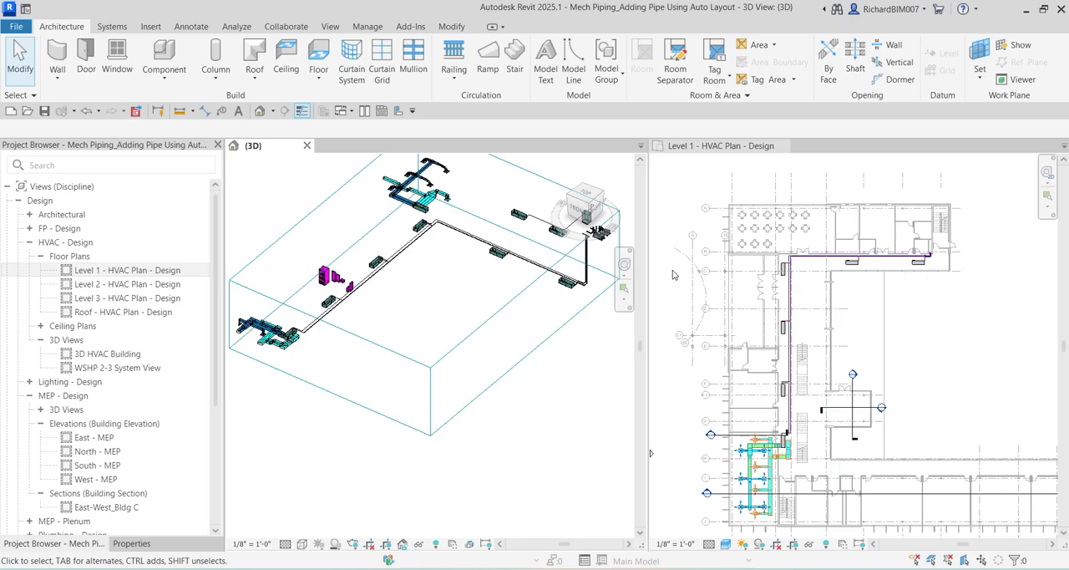
Open the Level 3 HVAC design plan beside the 3D view, close the Level 1 plan, and focus on the boiler and riser area.
left_click(131, 304)
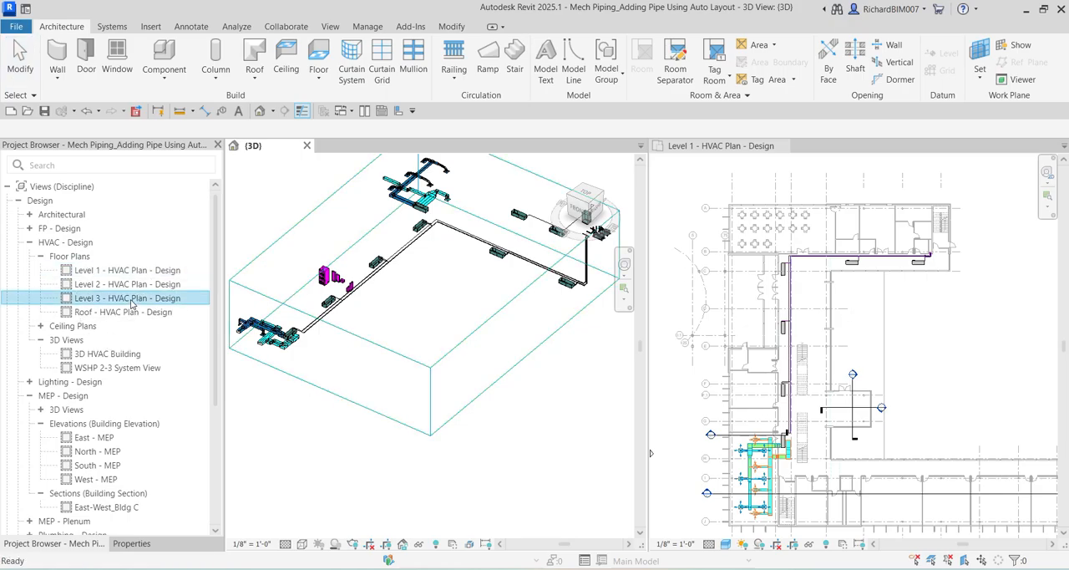
double_click(131, 304)
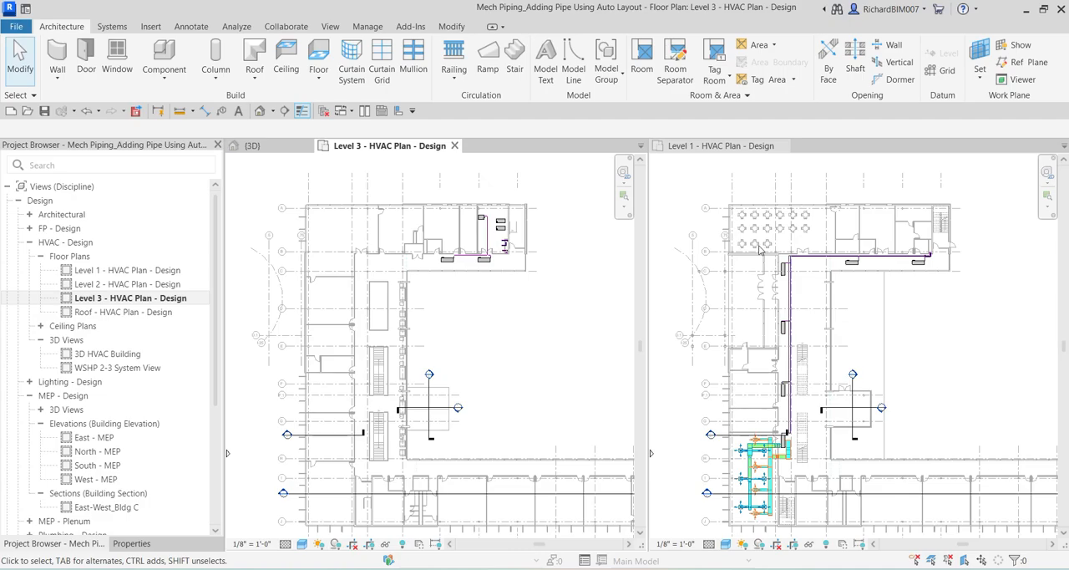
left_click(777, 148)
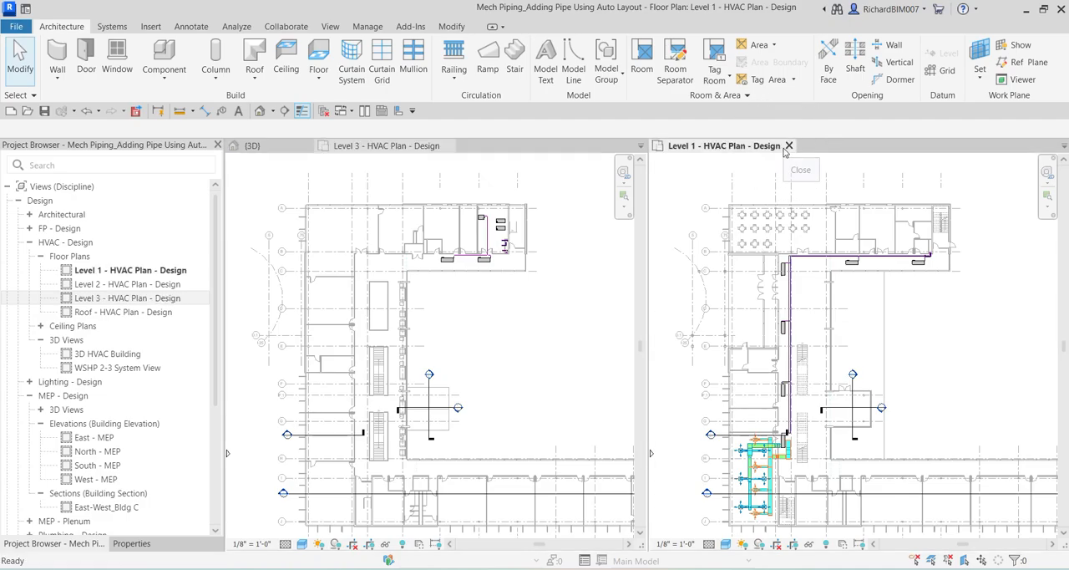
left_click(788, 146)
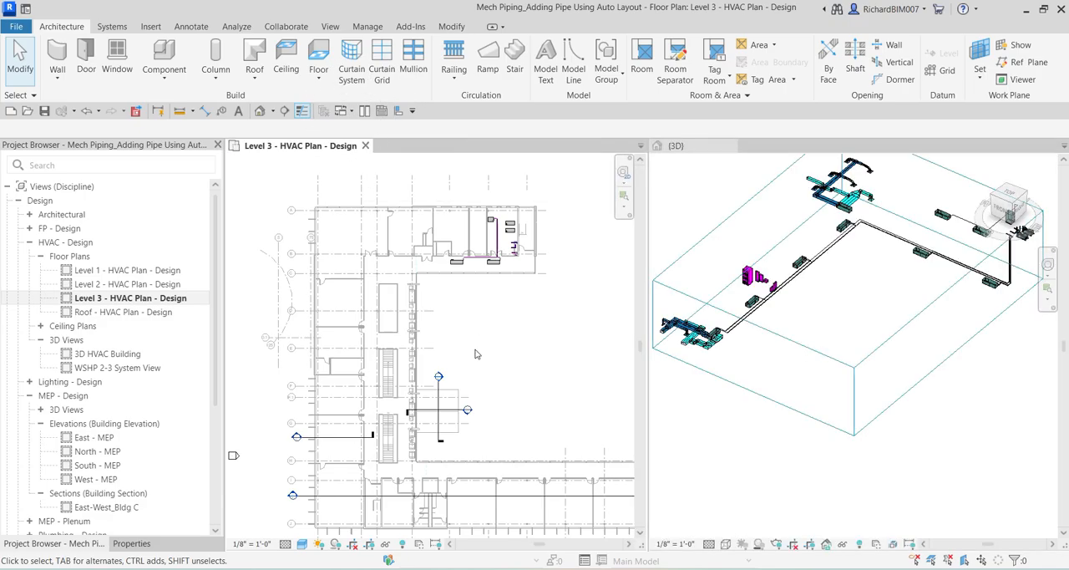
scroll(437, 365, "up", 2)
scroll(424, 247, "up", 2)
scroll(431, 194, "up", 4)
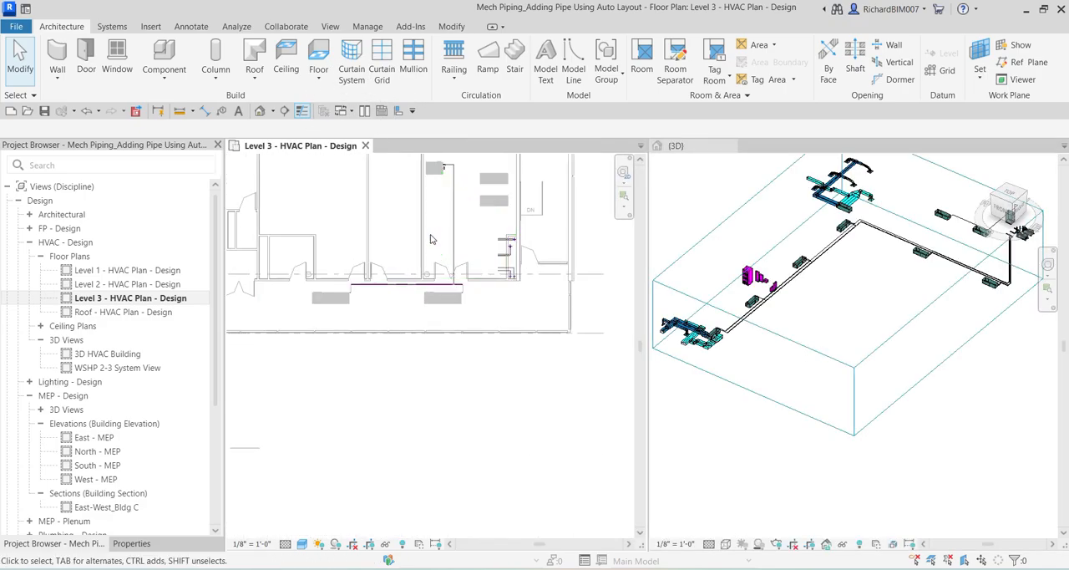
Examine the risers near the boiler and pumps in 3D and select the open-ended return pipe stub at the top of the return riser.
left_click(876, 325)
scroll(876, 325, "up", 8)
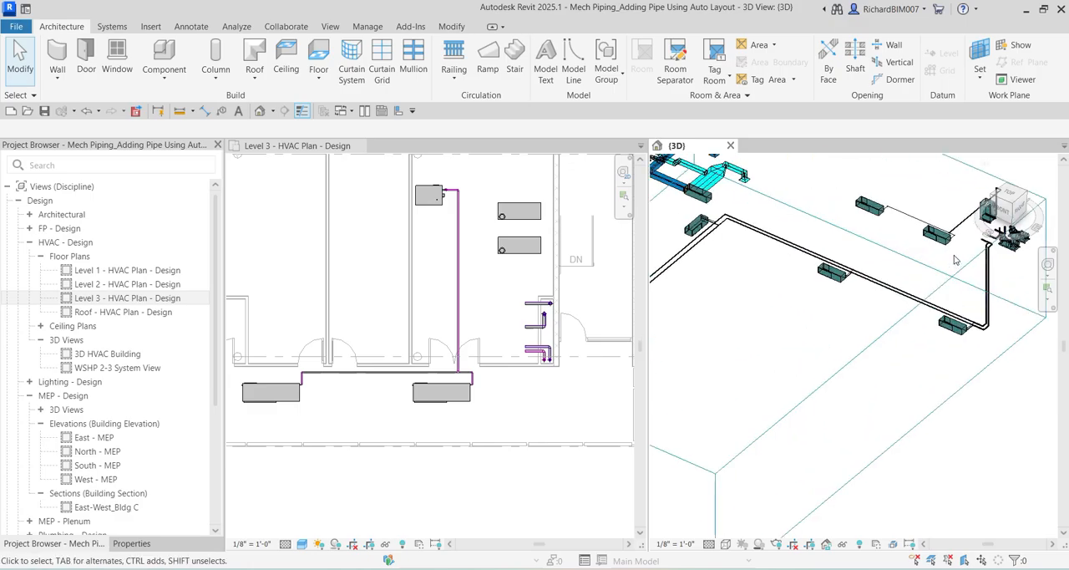
middle_click_drag(895, 305, 917, 368, "shift")
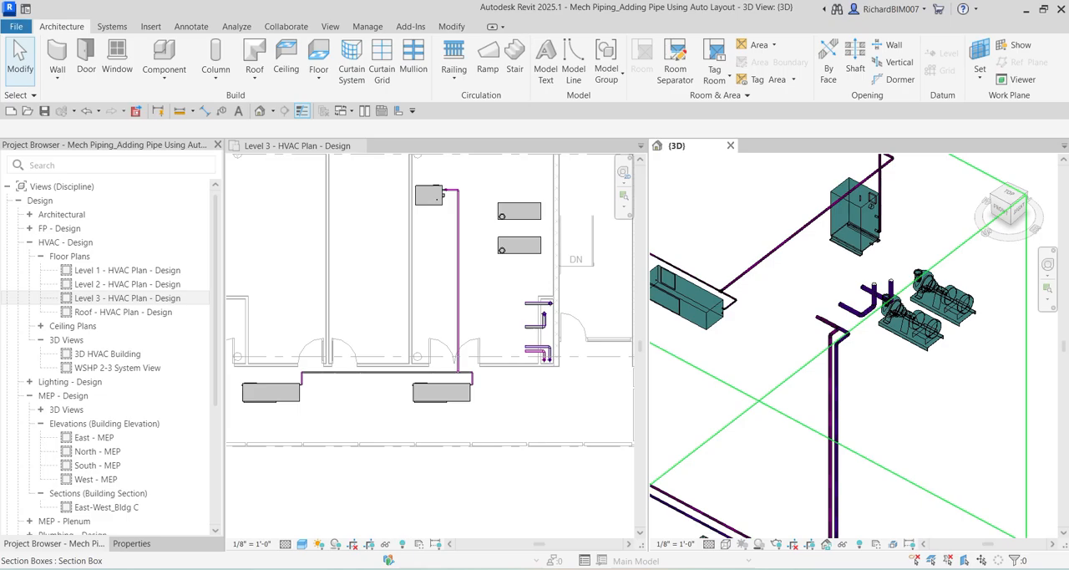
scroll(877, 357, "down", 3)
scroll(855, 302, "up", 5)
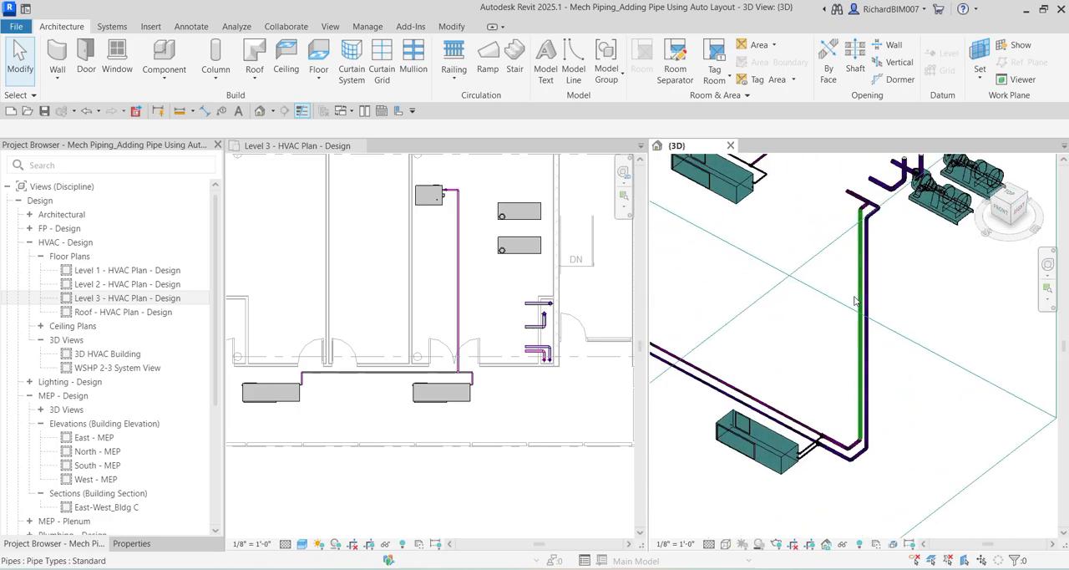
scroll(863, 203, "up", 2)
left_click(847, 190)
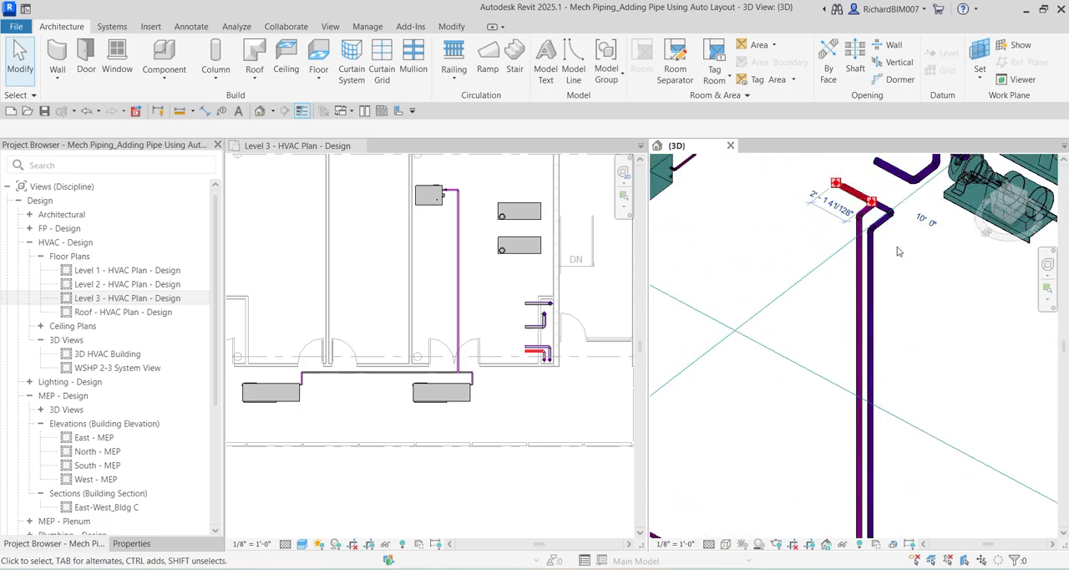
middle_click_drag(898, 252, 900, 262, "shift")
scroll(919, 284, "up", 2)
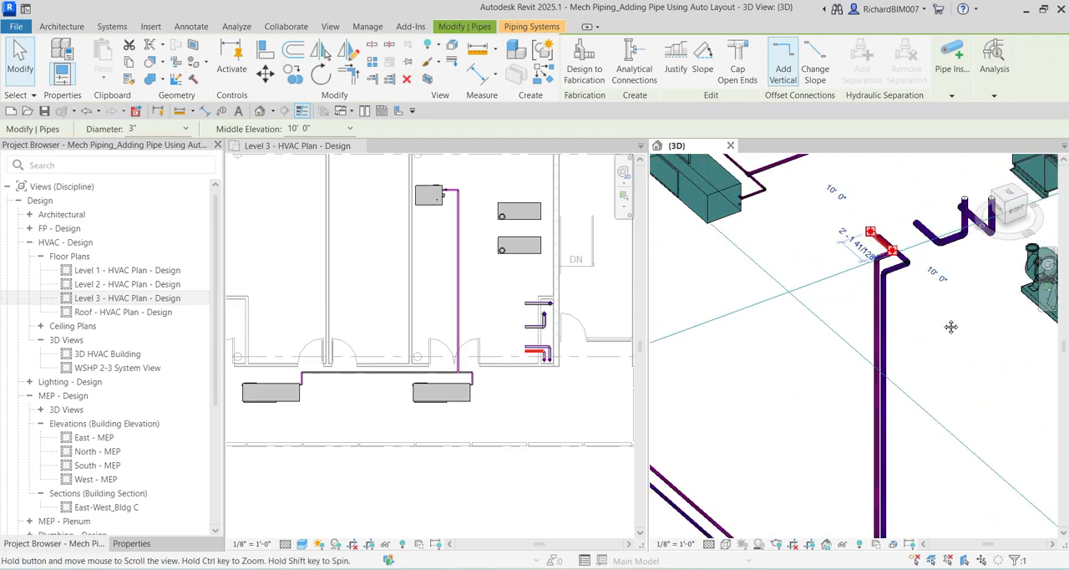
middle_click_drag(951, 327, 996, 410)
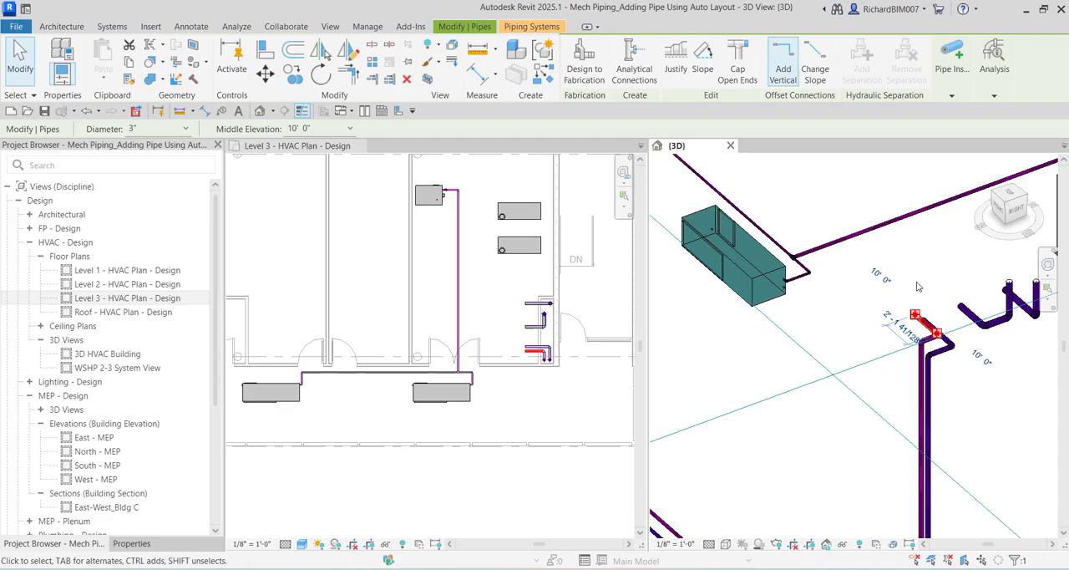
Extend the return riser's open stub in the Level 3 plan to connect it to the return pipe running to the boiler.
left_click(506, 330)
scroll(518, 340, "up", 3)
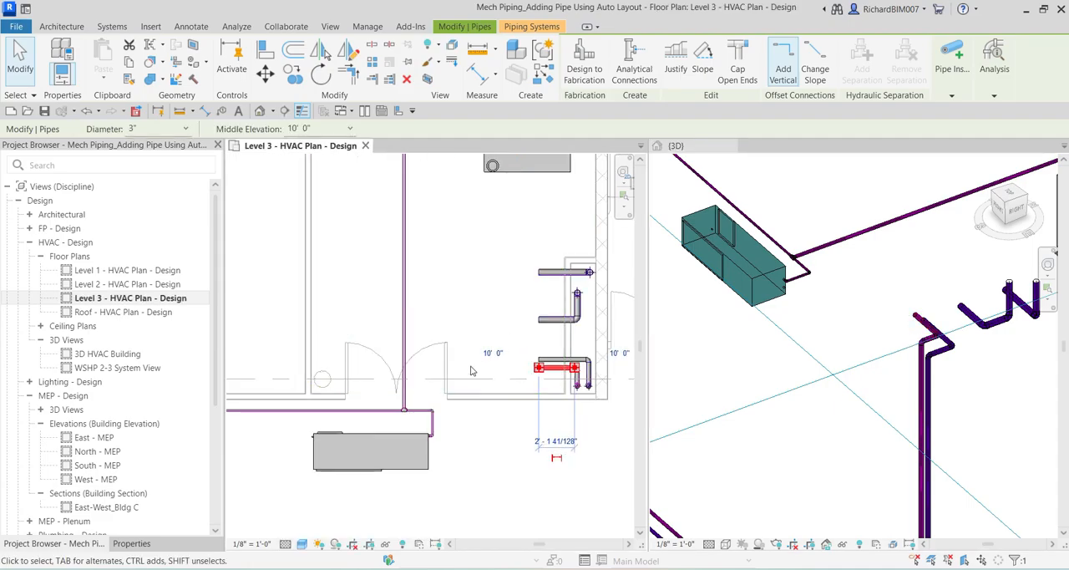
left_click(472, 371)
scroll(518, 380, "up", 2)
middle_click_drag(520, 377, 482, 382)
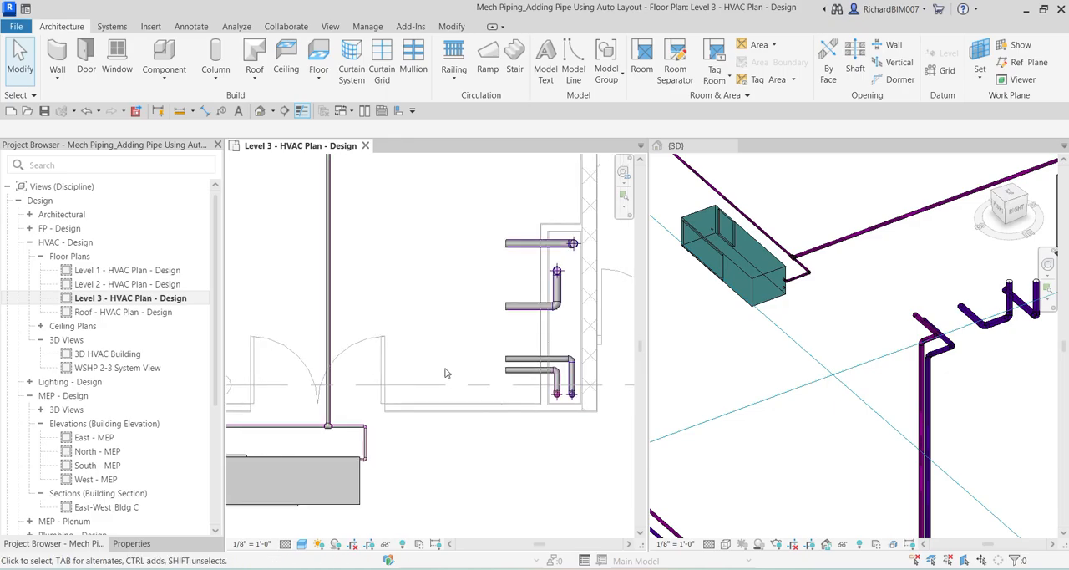
left_click(509, 373)
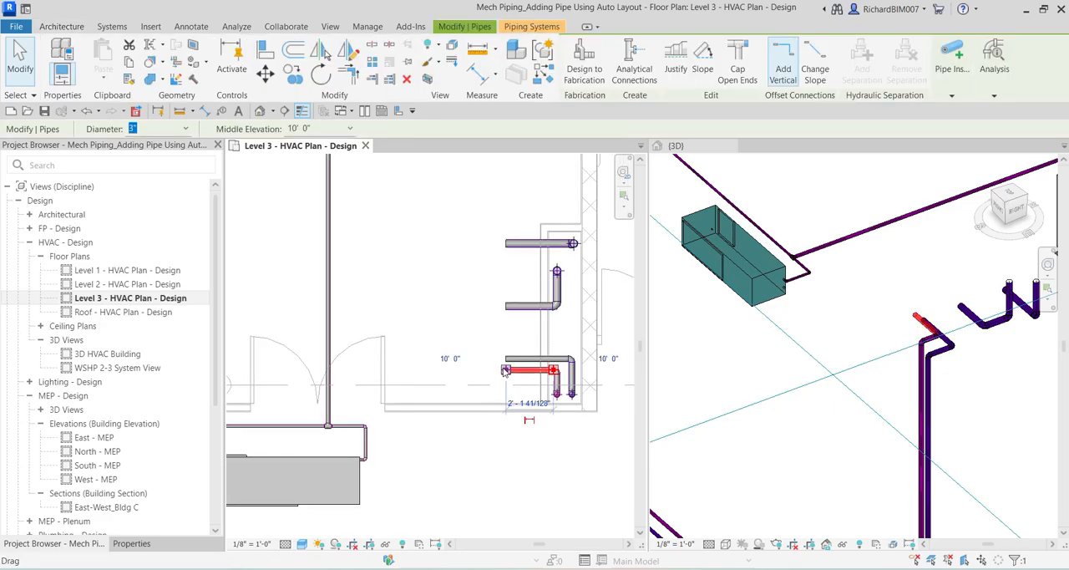
left_click_drag(507, 370, 330, 370)
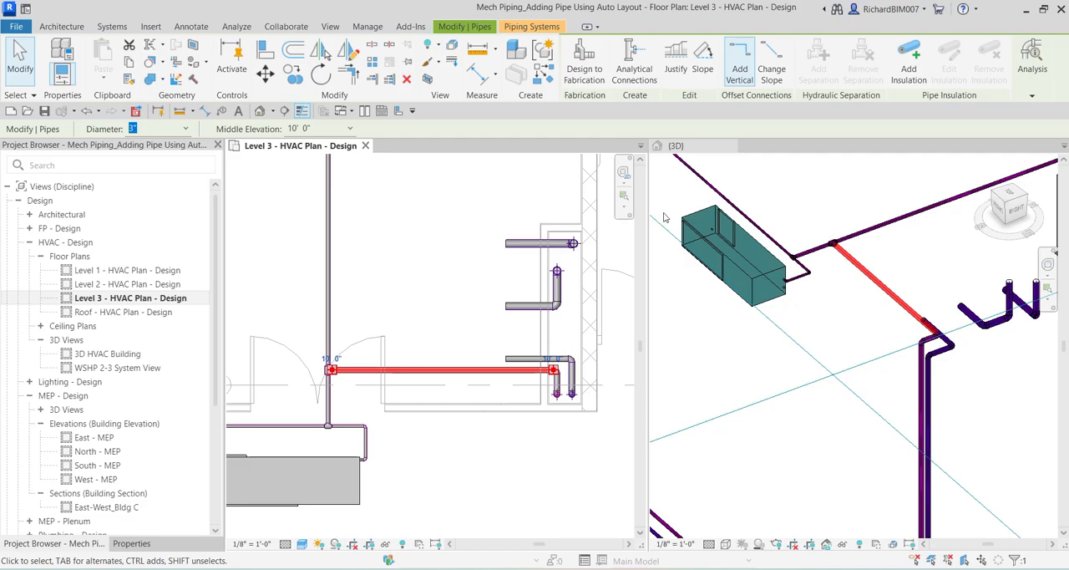
left_click(410, 278)
Check the flow and system type of the new connection between the riser and the Level 3 return pipe in its properties.
scroll(410, 278, "down", 2)
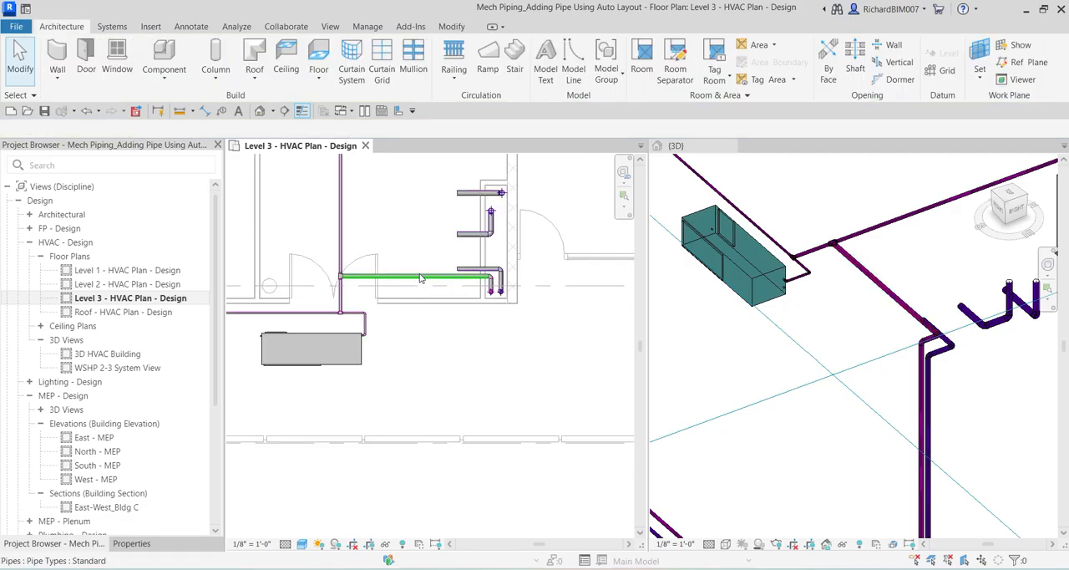
left_click(420, 278)
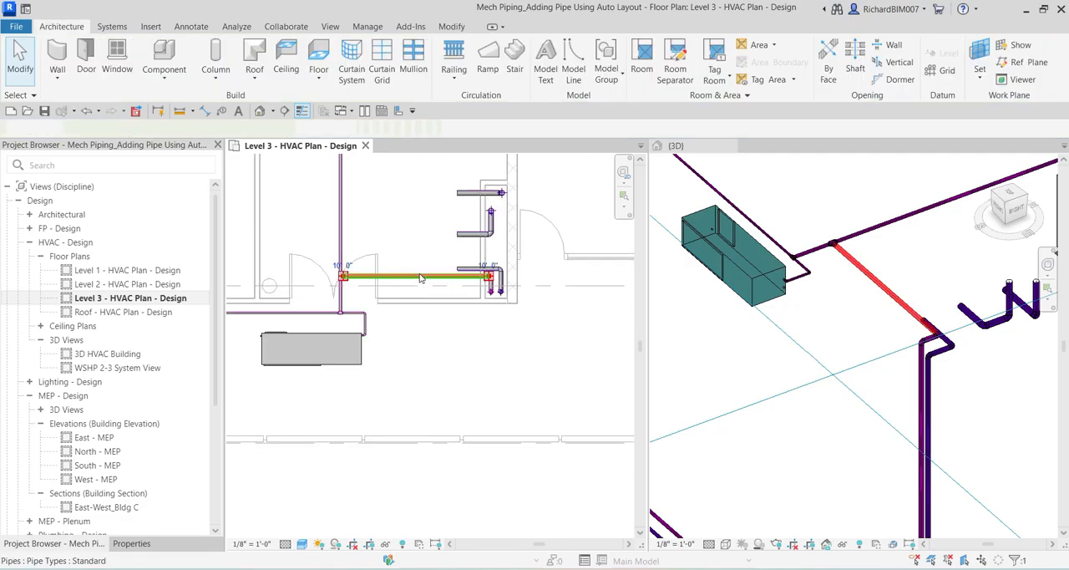
left_click(135, 544)
scroll(122, 357, "down", 1)
scroll(122, 357, "down", 7)
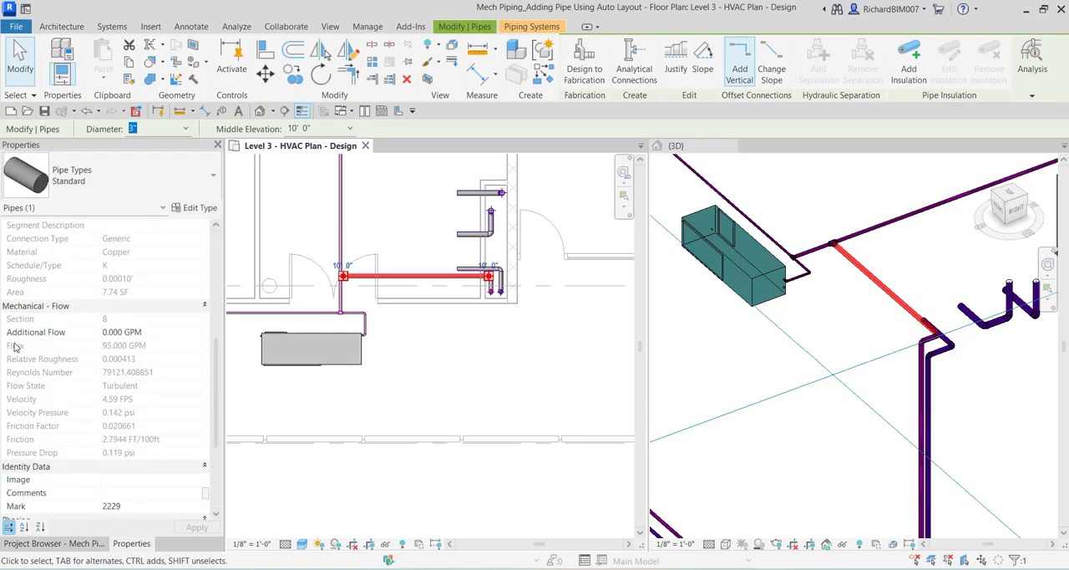
mouse_move(14, 351)
middle_click_drag(868, 281, 887, 266, "shift")
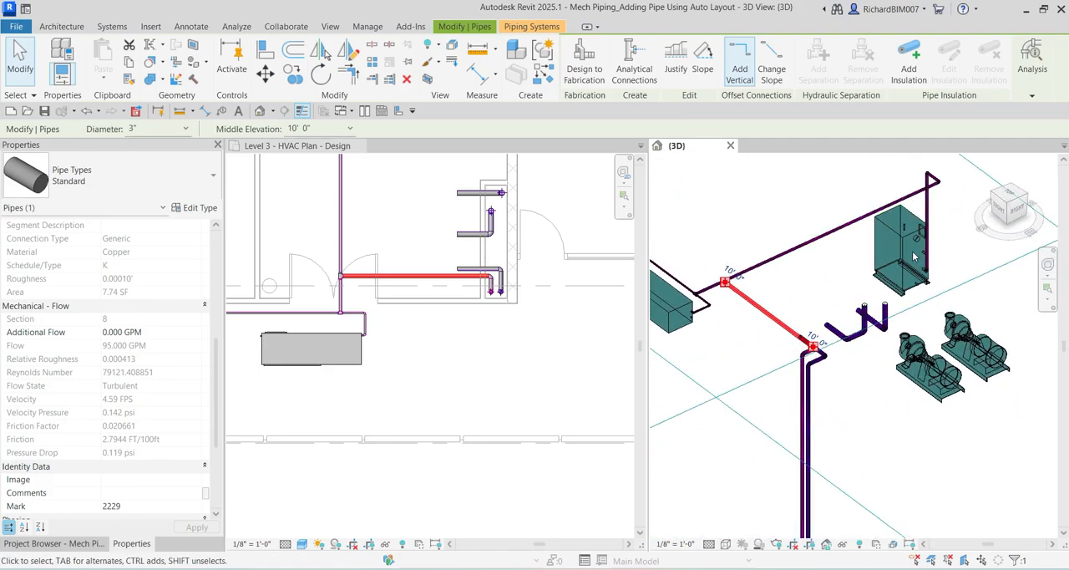
left_click(822, 267)
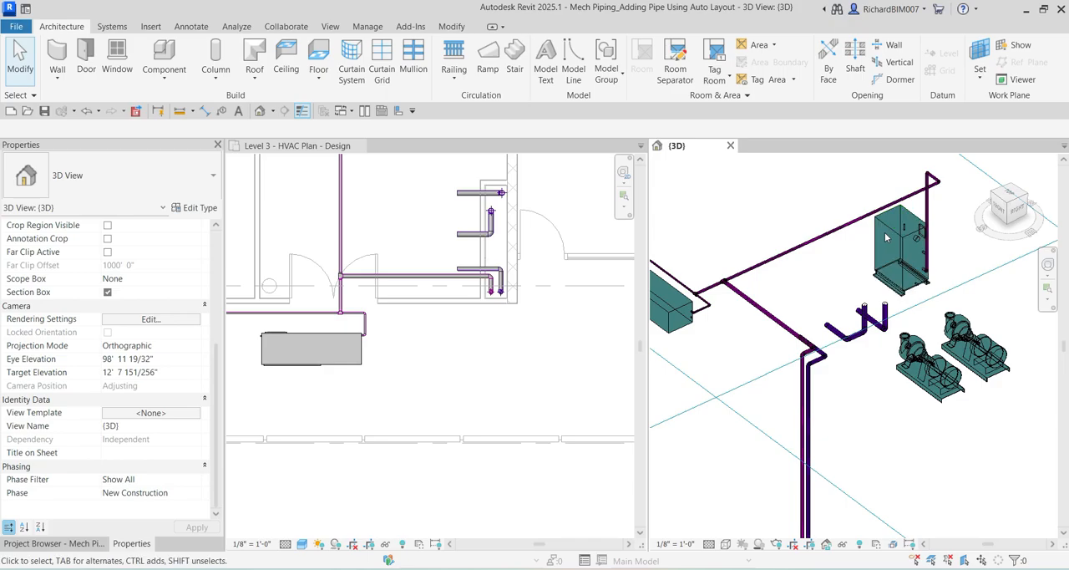
left_click(756, 308)
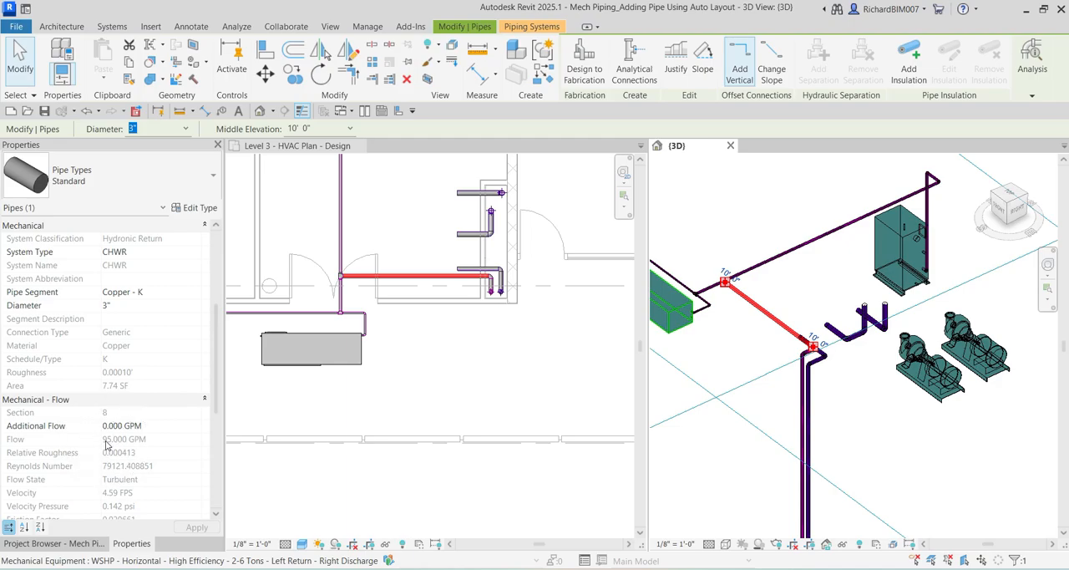
scroll(924, 295, "down", 5)
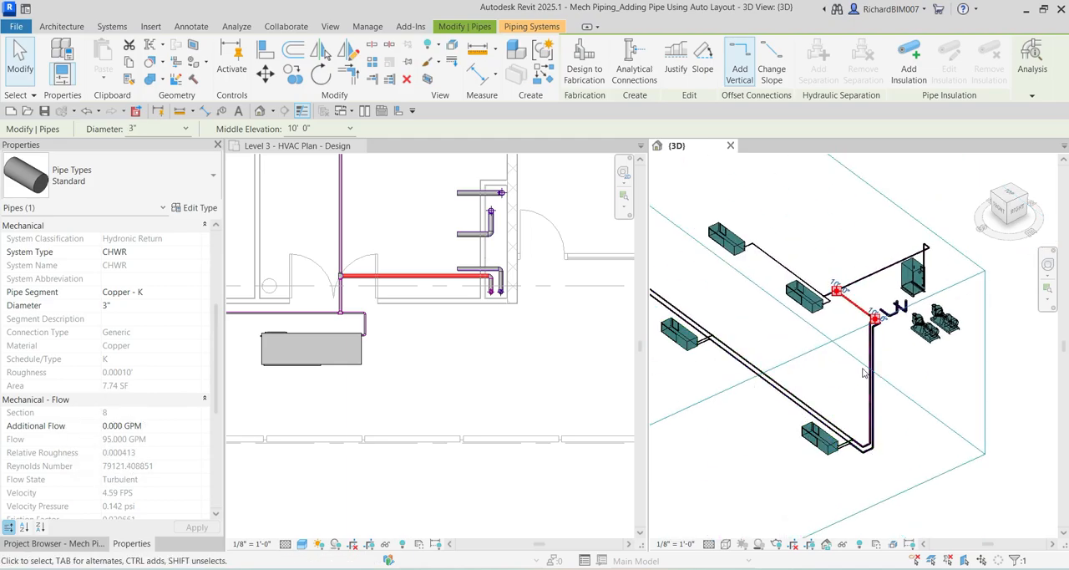
scroll(919, 268, "up", 6)
key("Escape")
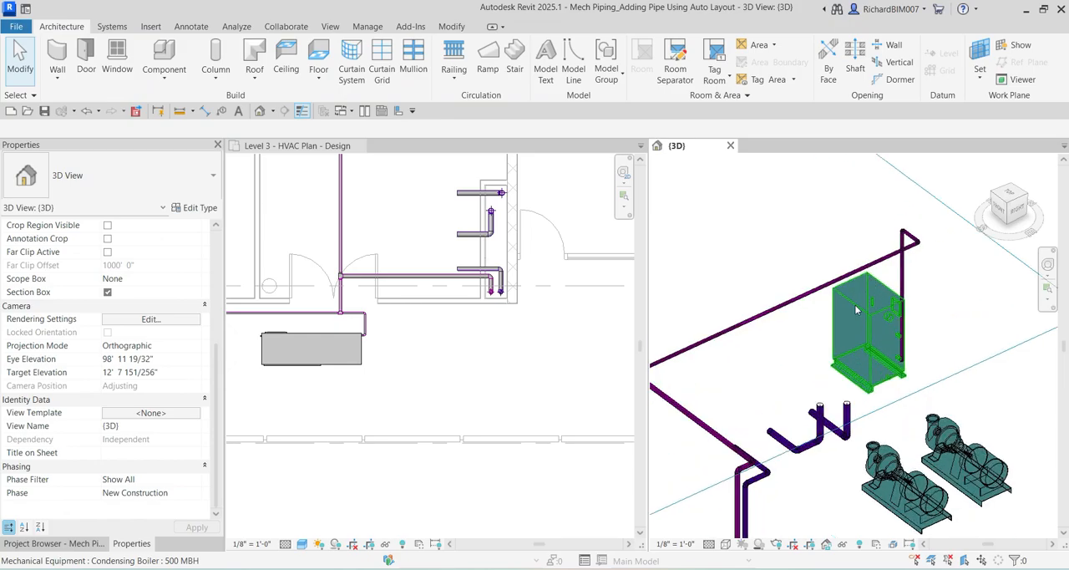
Compare the condensing boiler's water flow with the flow in the pipe connecting the return riser to the Level 3 piping.
left_click(855, 307)
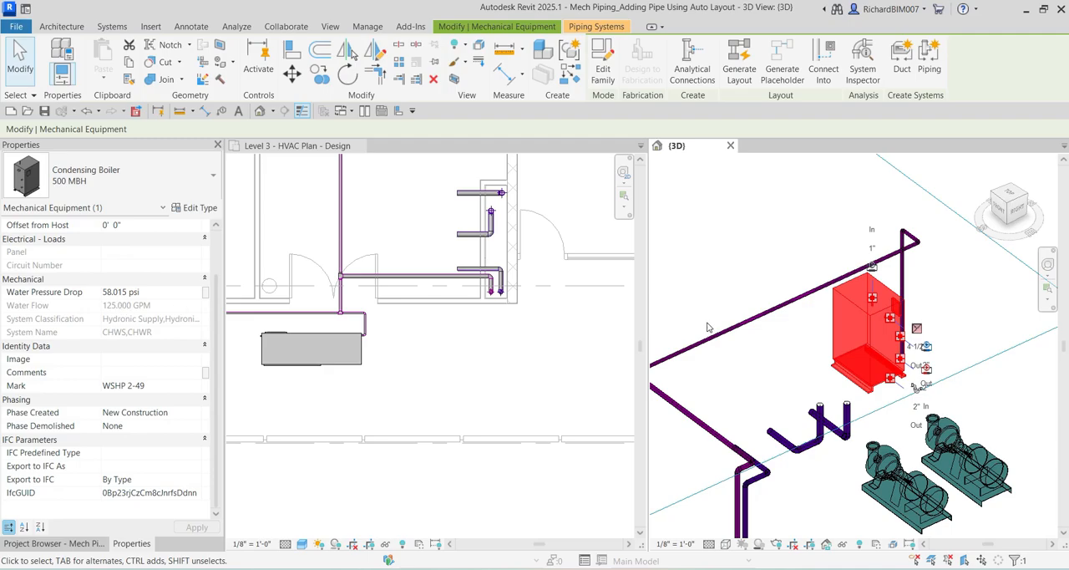
scroll(717, 358, "down", 2)
middle_click_drag(716, 360, 790, 336)
left_click(773, 359)
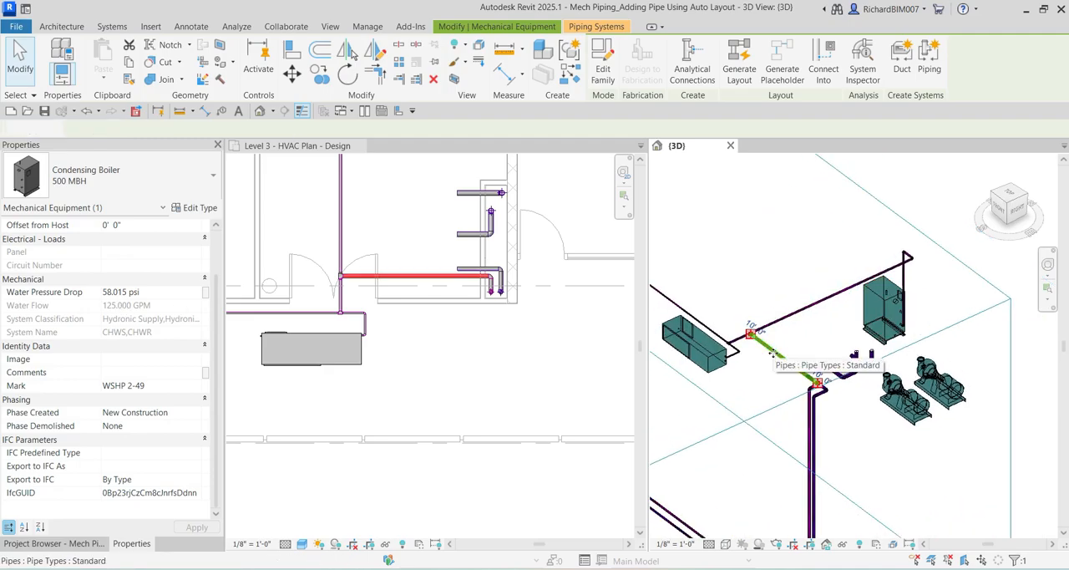
scroll(118, 357, "down", 6)
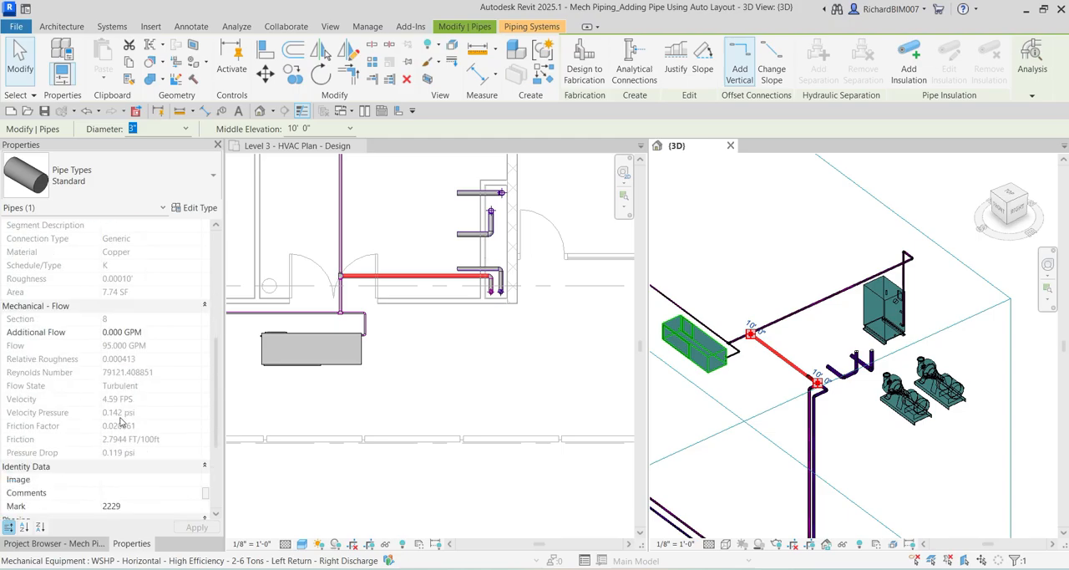
scroll(735, 317, "down", 2)
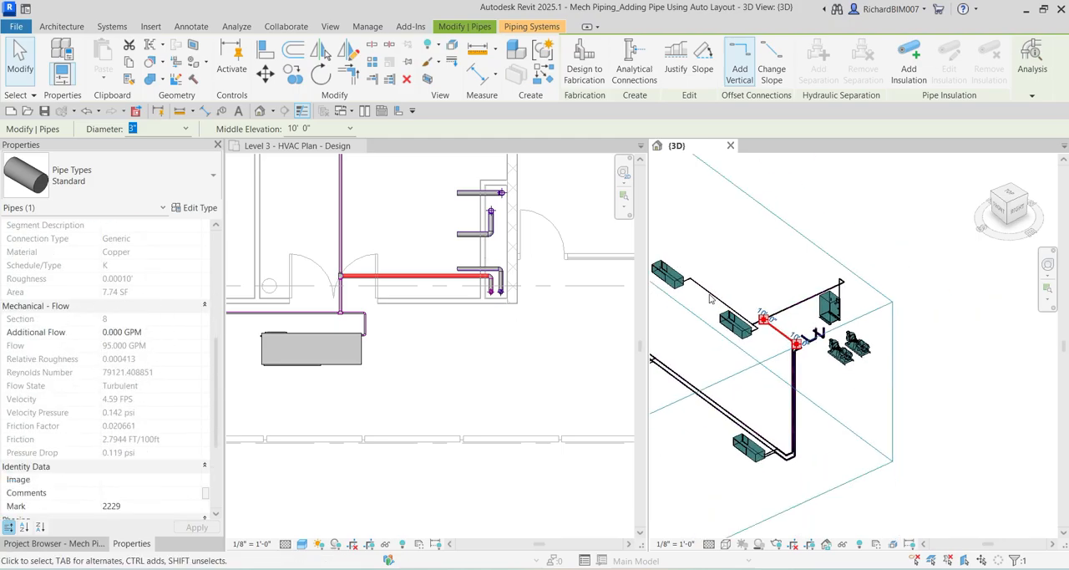
Check the water flow of the two Level 3 heat pumps in their properties, then clear the selection.
scroll(724, 293, "up", 3)
left_click_drag(723, 292, 829, 359)
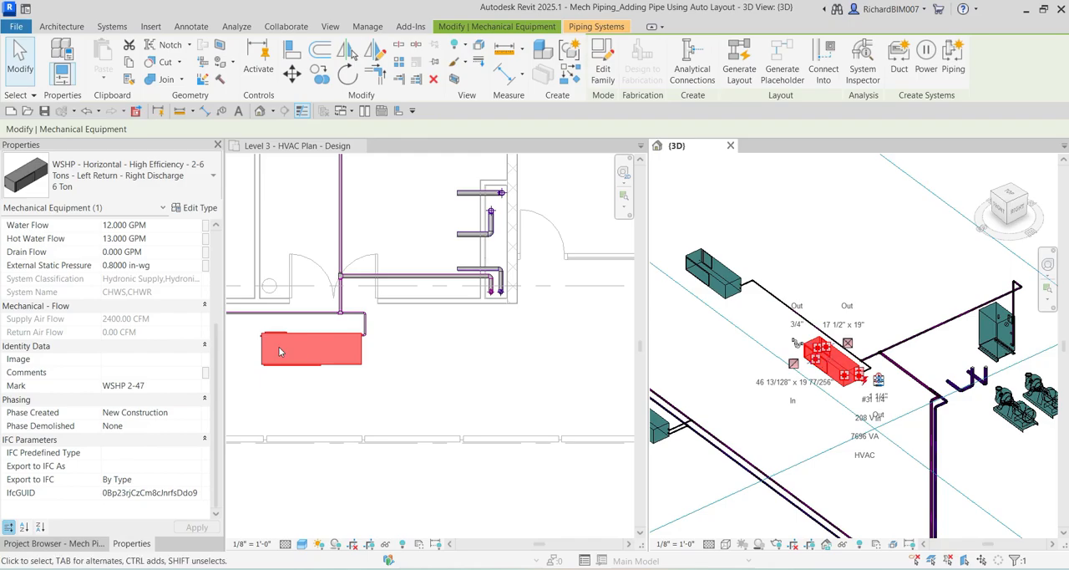
scroll(136, 388, "up", 3)
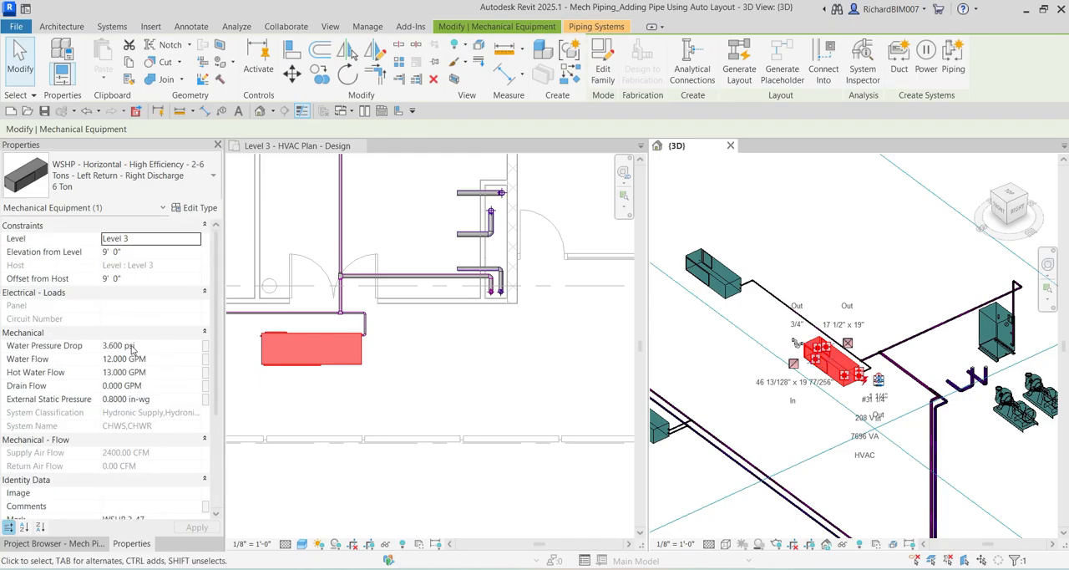
left_click(729, 286)
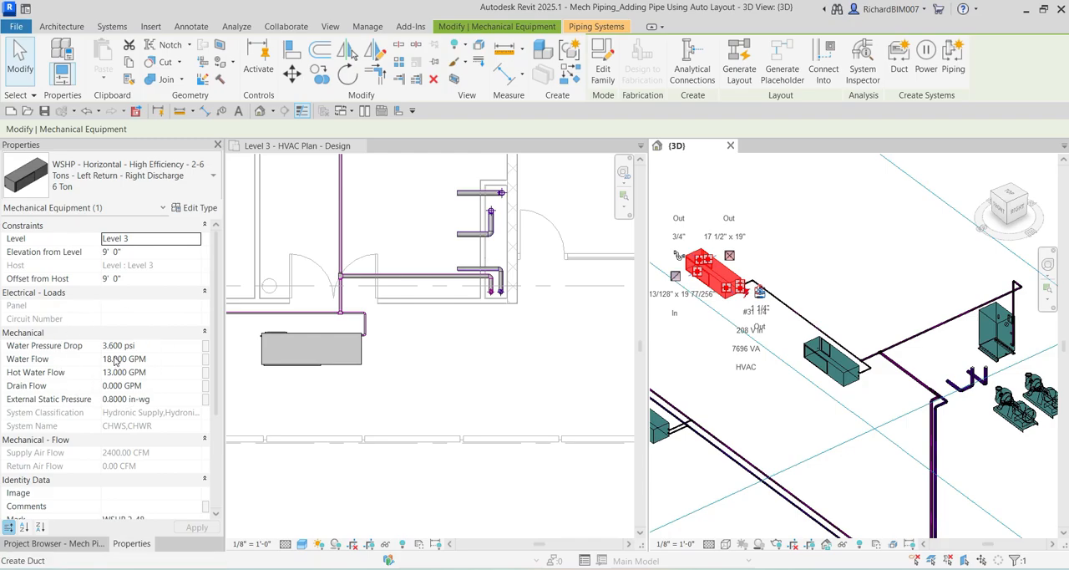
left_click(852, 292)
middle_click_drag(852, 292, 735, 269)
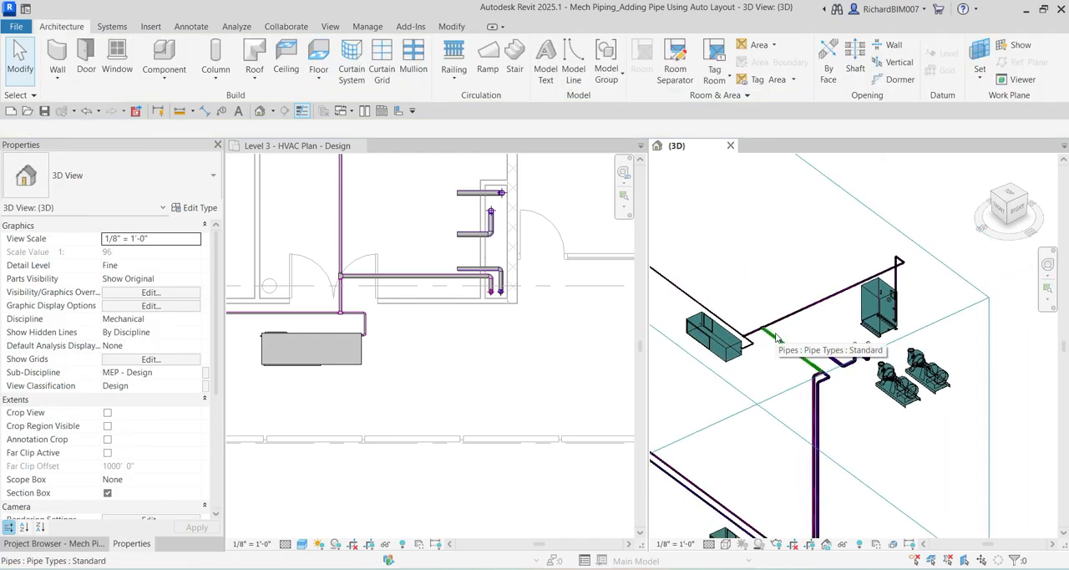
Check the water flow of the condensing boiler and the Level 3 heat pump nearest the riser in their properties, then clear the selection.
left_click(883, 300)
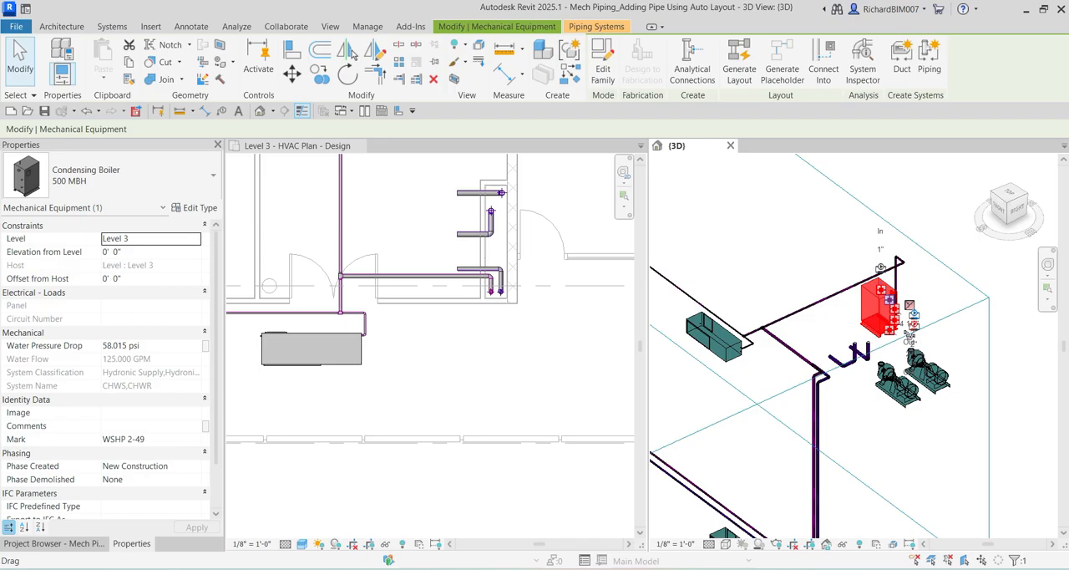
scroll(425, 346, "down", 2)
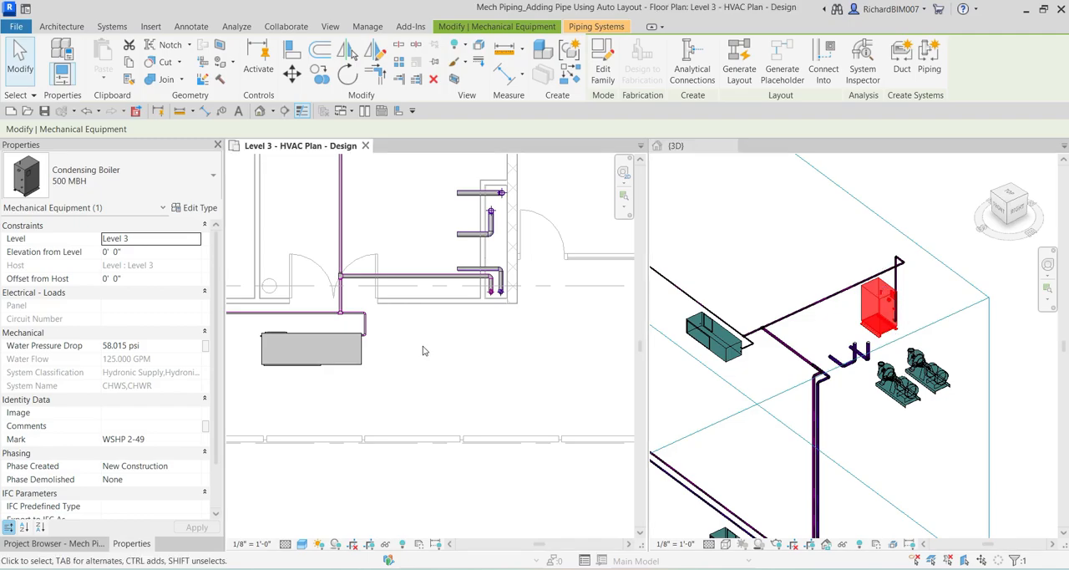
left_click(458, 365)
scroll(432, 343, "down", 1)
middle_click_drag(431, 317, 465, 339)
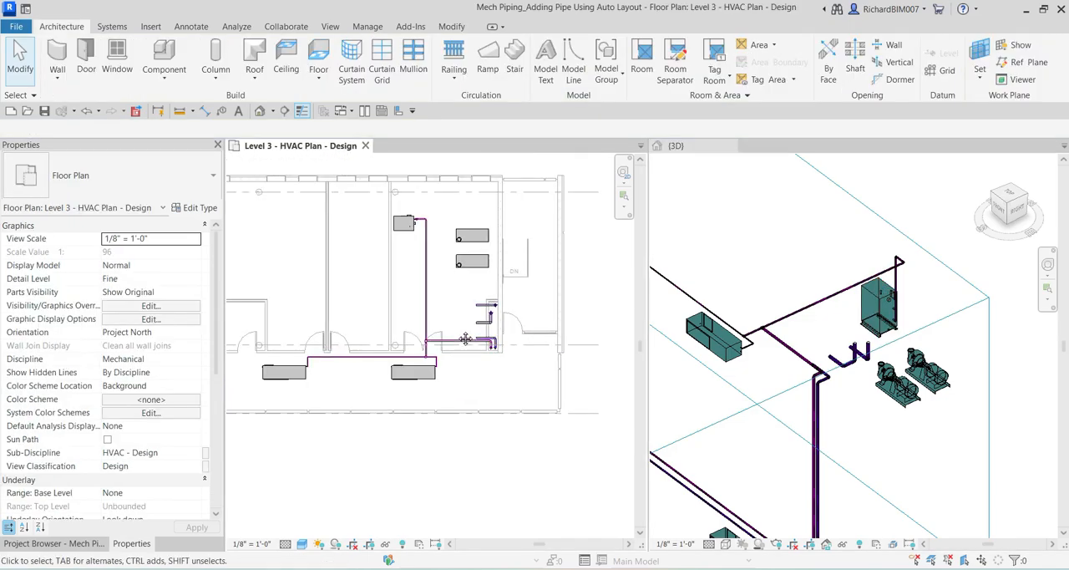
left_click(402, 384)
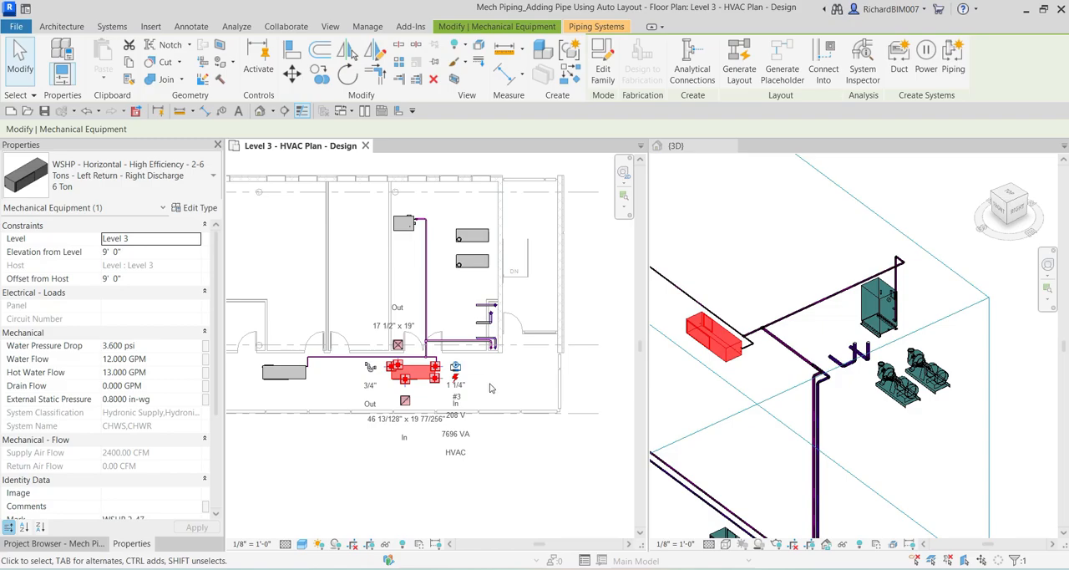
left_click(340, 383)
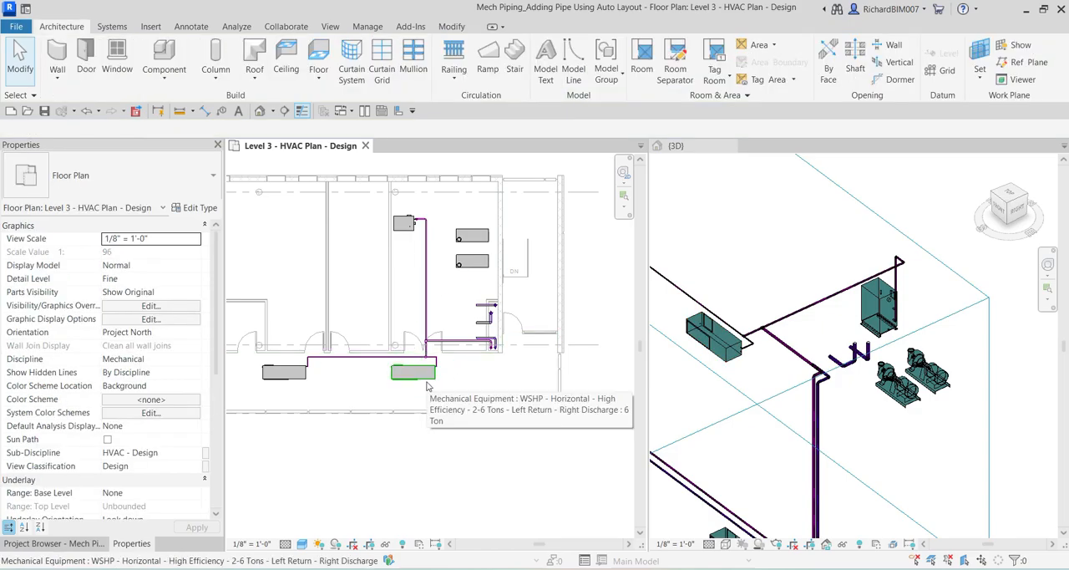
Start Generate Layout from the Level 3 heat pump nearest the riser, using the CHWS system.
scroll(445, 410, "up", 2)
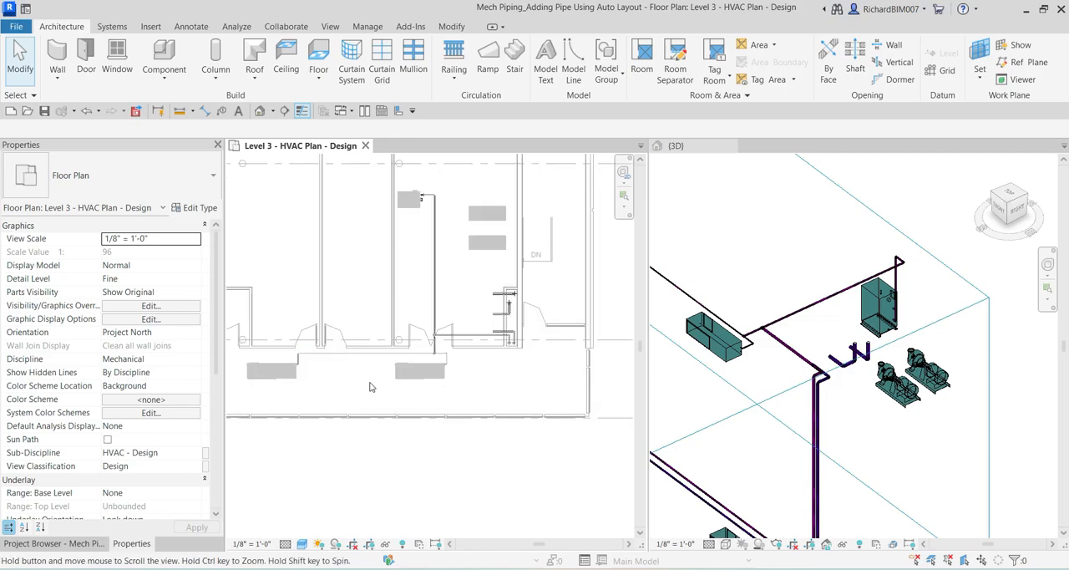
left_click(437, 394)
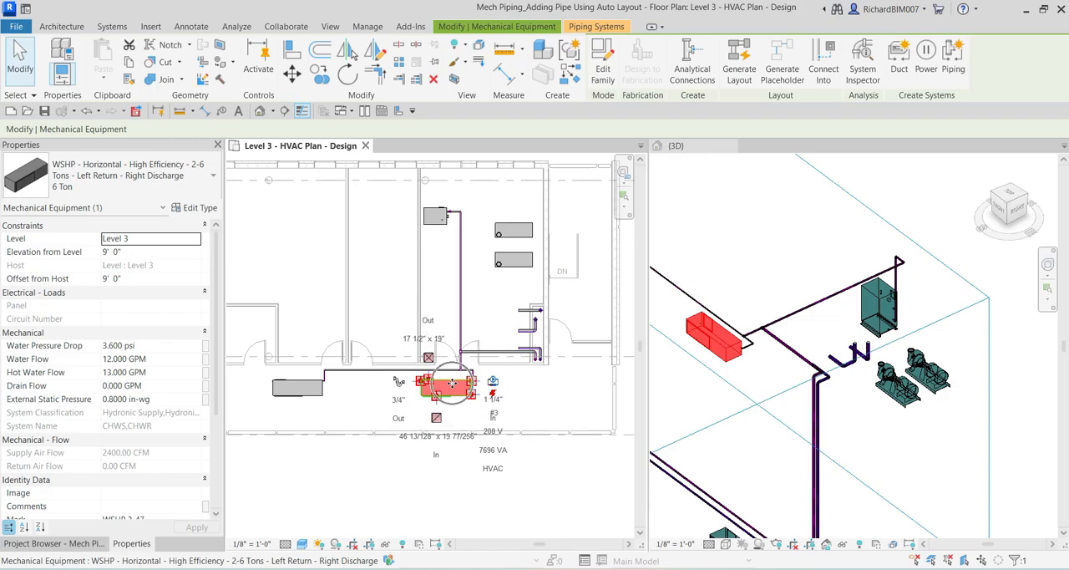
left_click(738, 63)
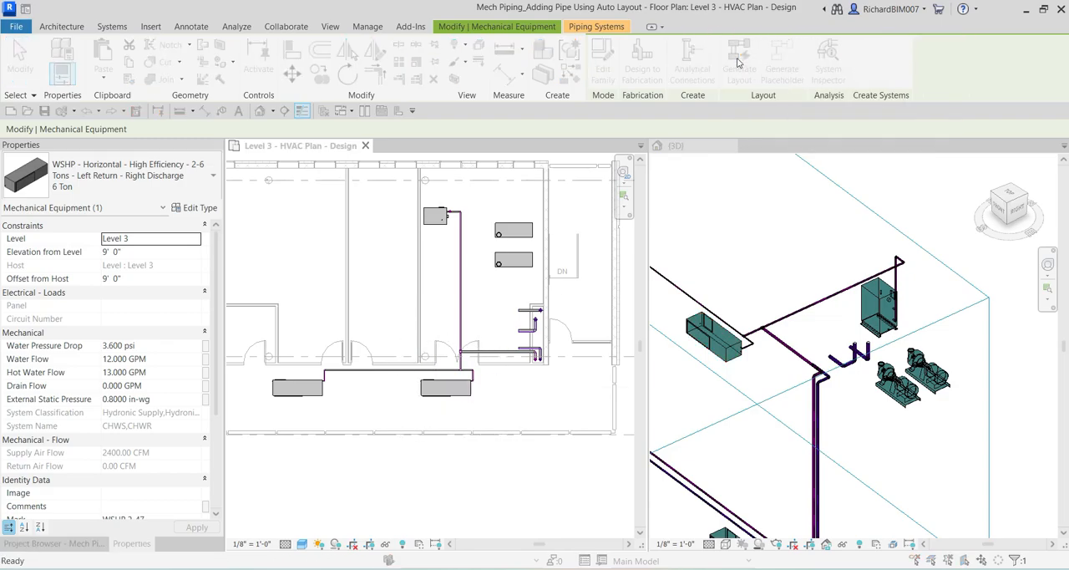
left_click(380, 199)
key("ctrl")
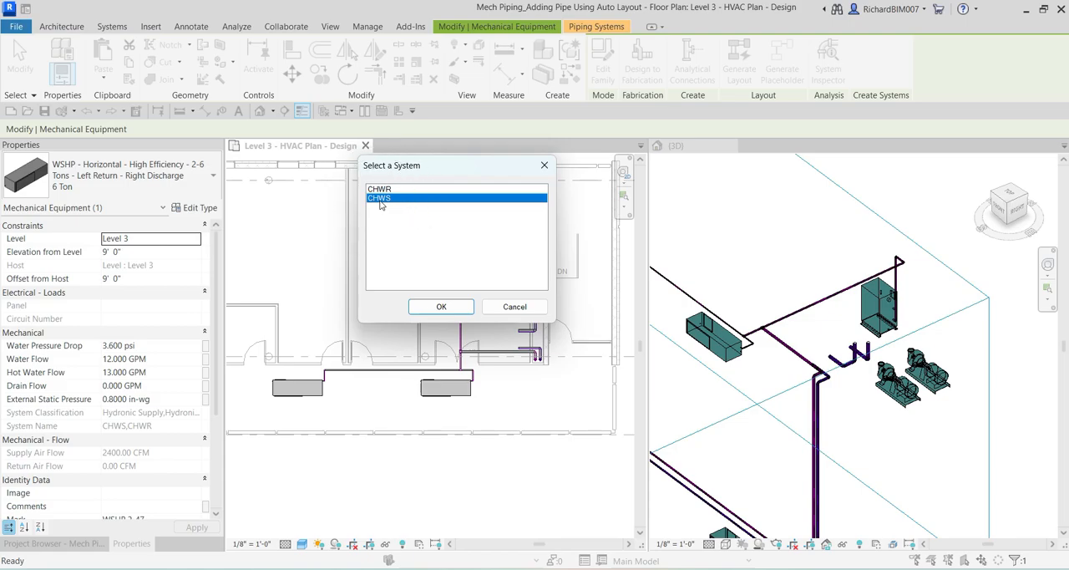
key("ctrl")
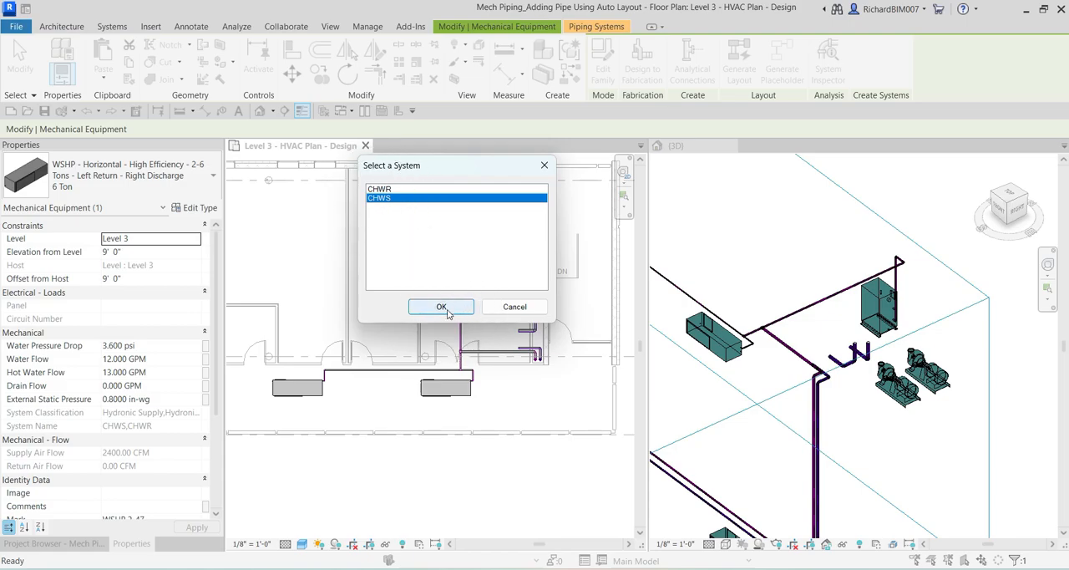
left_click(443, 308)
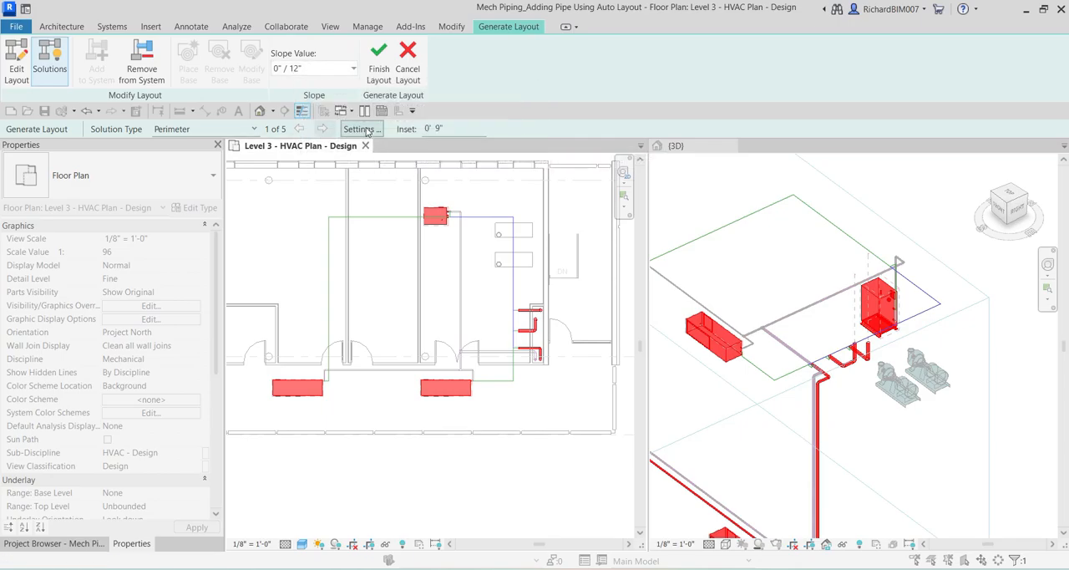
Set the offset of both the main and branch pipes to 9' 6" in the layout's pipe conversion settings.
left_click(365, 130)
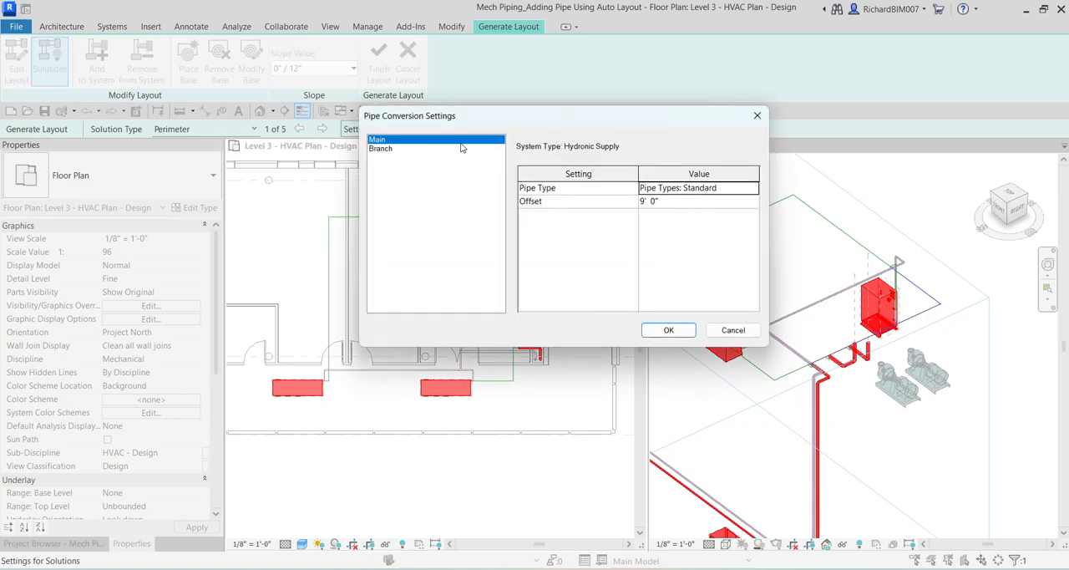
left_click(669, 204)
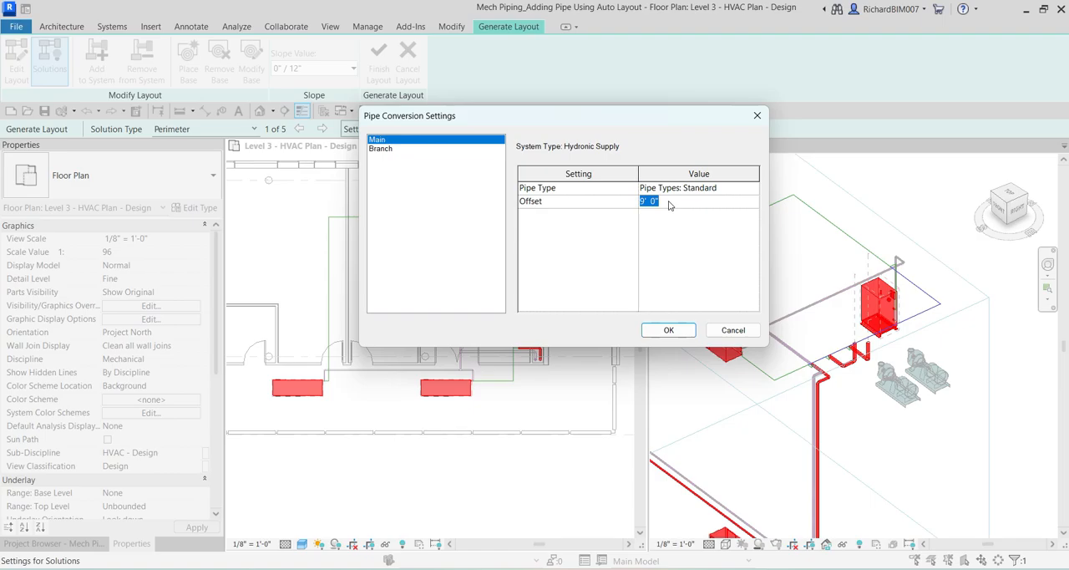
type("9")
left_click(387, 150)
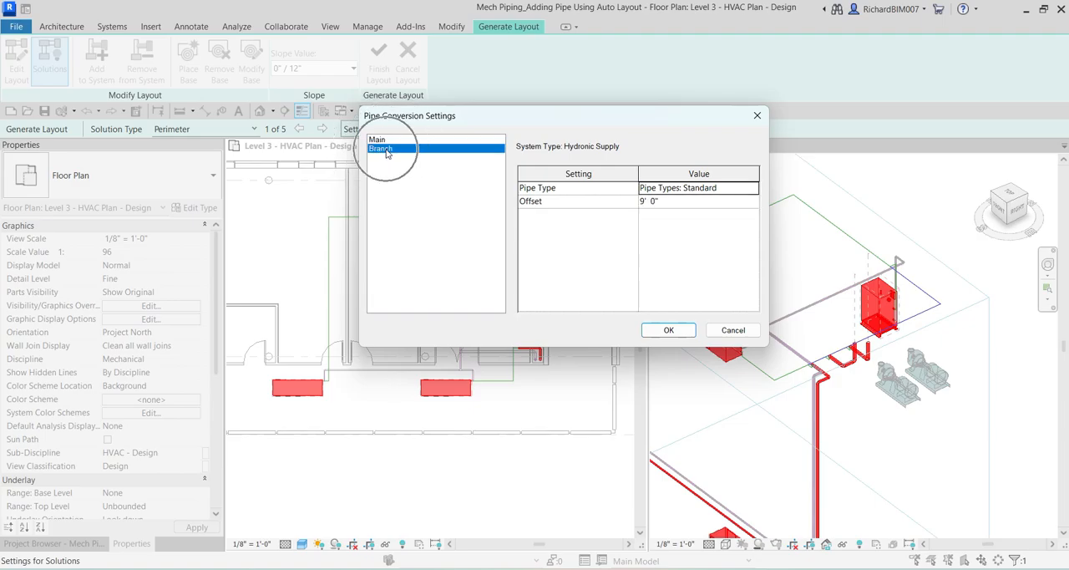
left_click(673, 205)
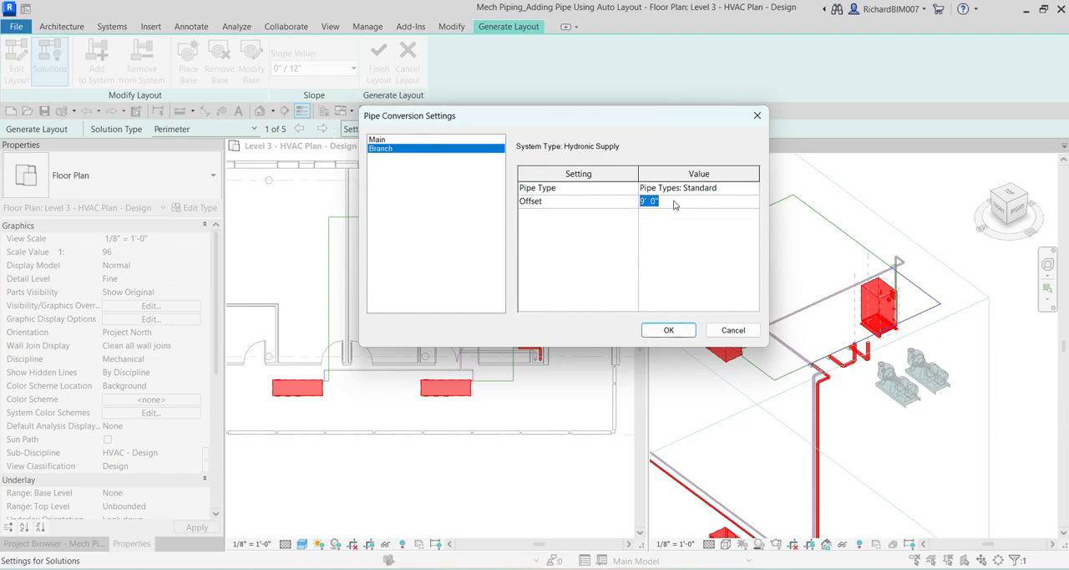
type("9 6")
left_click(404, 140)
left_click(406, 152)
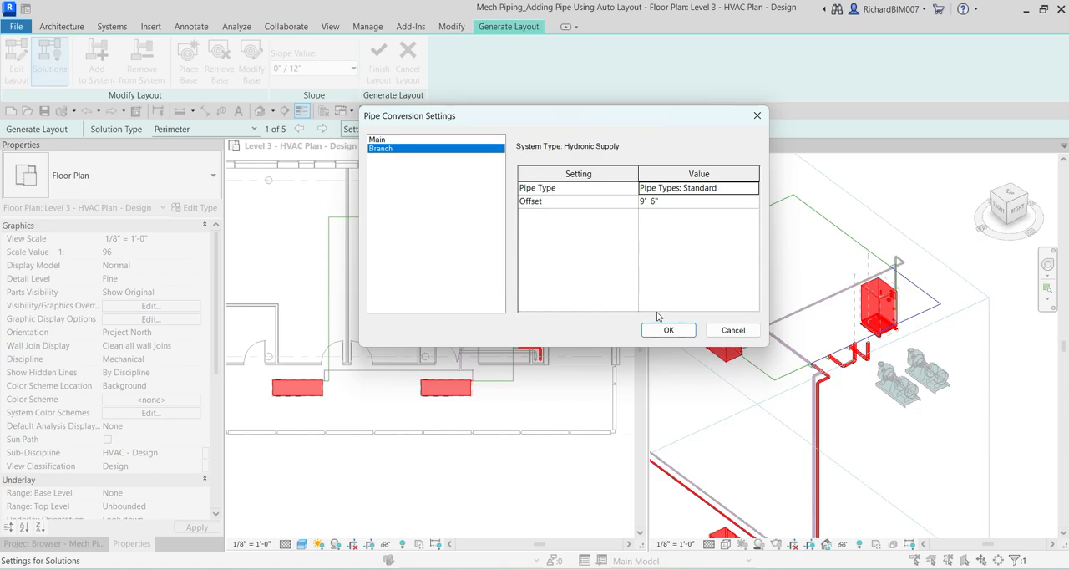
left_click(668, 334)
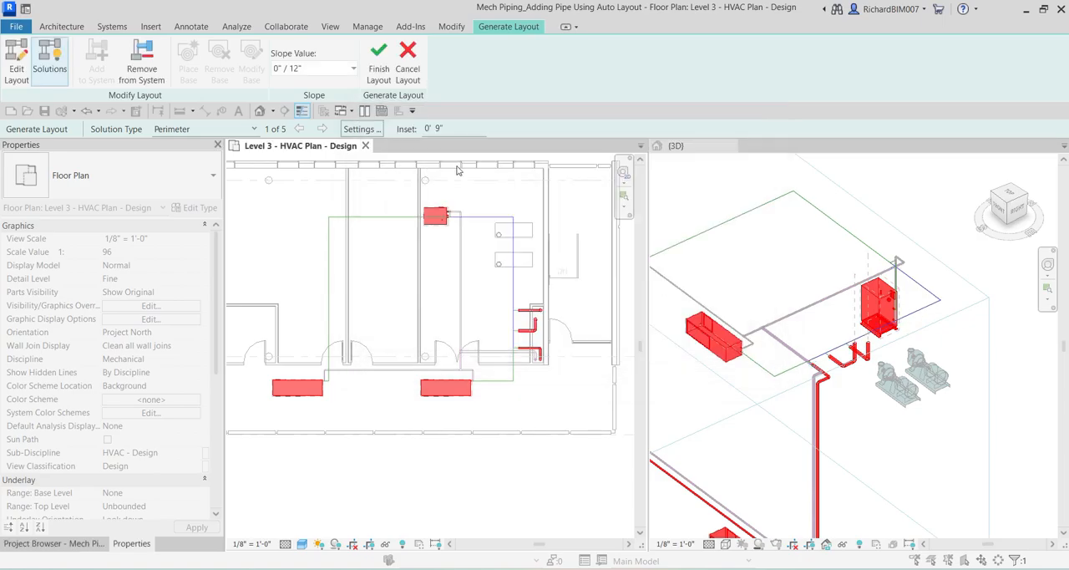
Set the perimeter solution's inset to 1' 6".
left_click(415, 135)
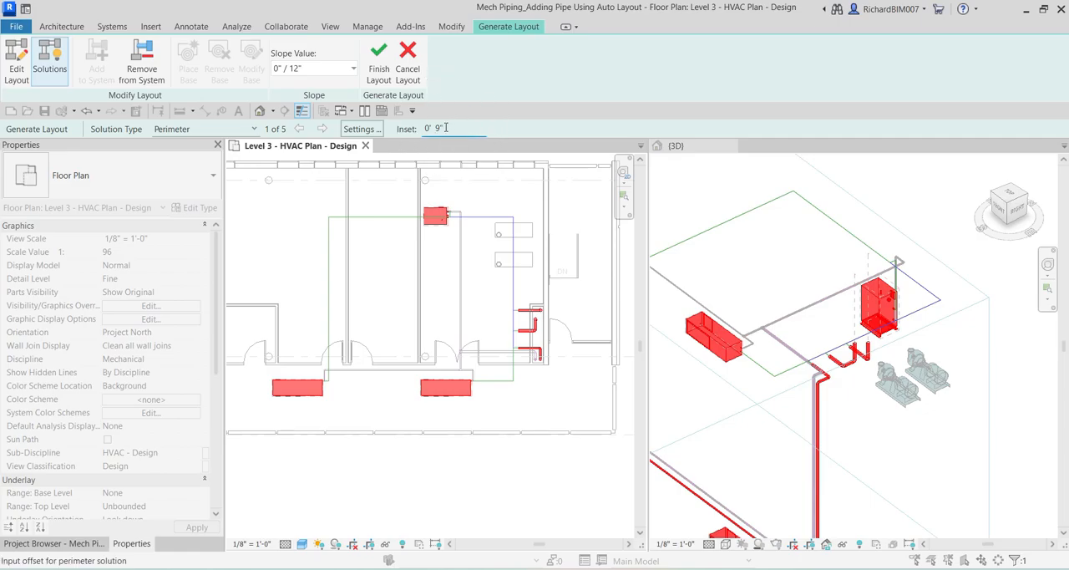
left_click(433, 128)
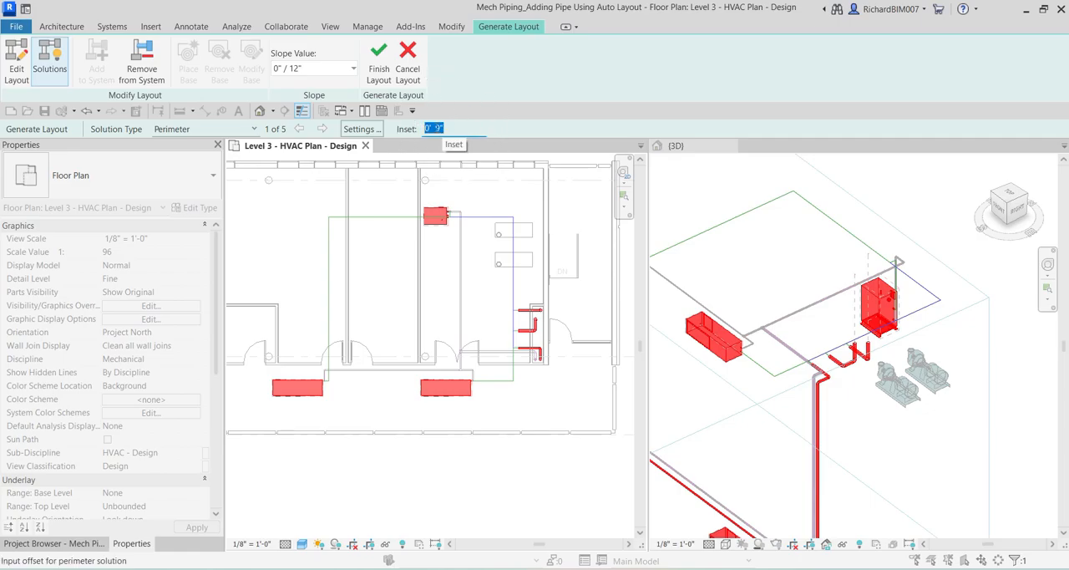
type("1'")
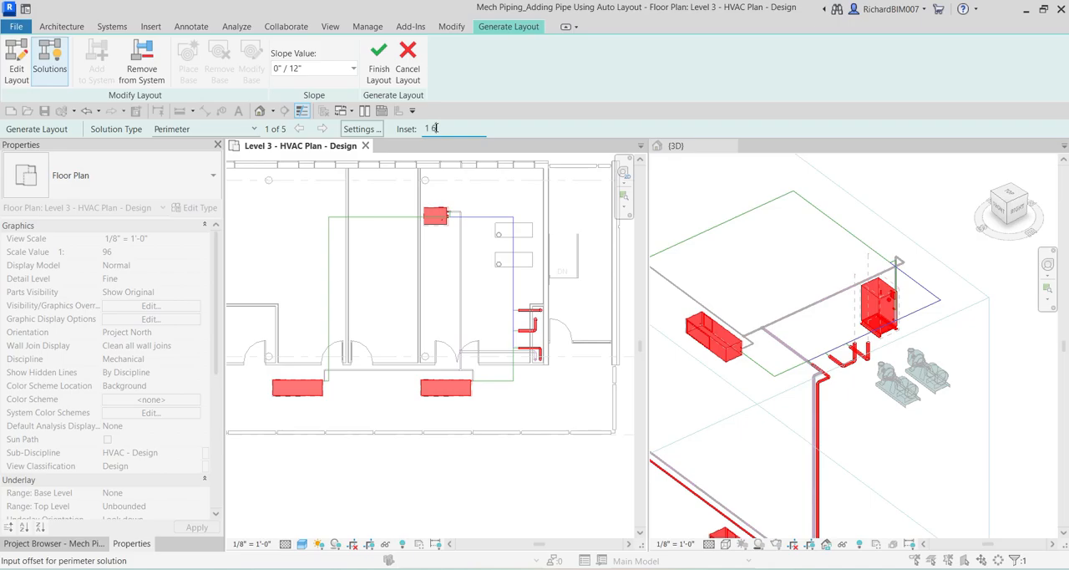
type(" 6")
key("Return")
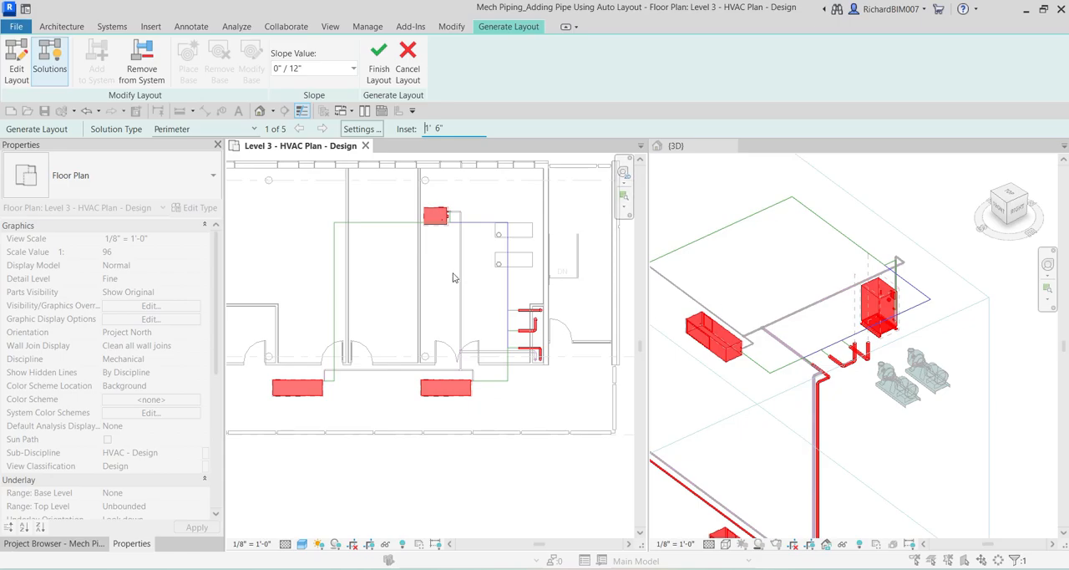
Remove the condensing boiler from the CHWS layout using Remove from System.
scroll(456, 278, "up", 1)
left_click(436, 210)
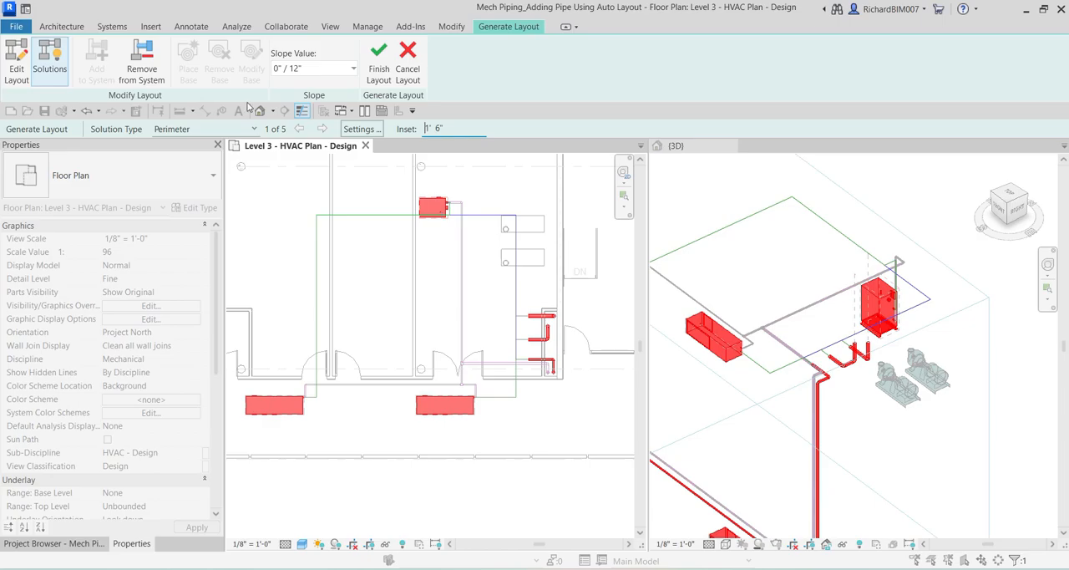
left_click(150, 64)
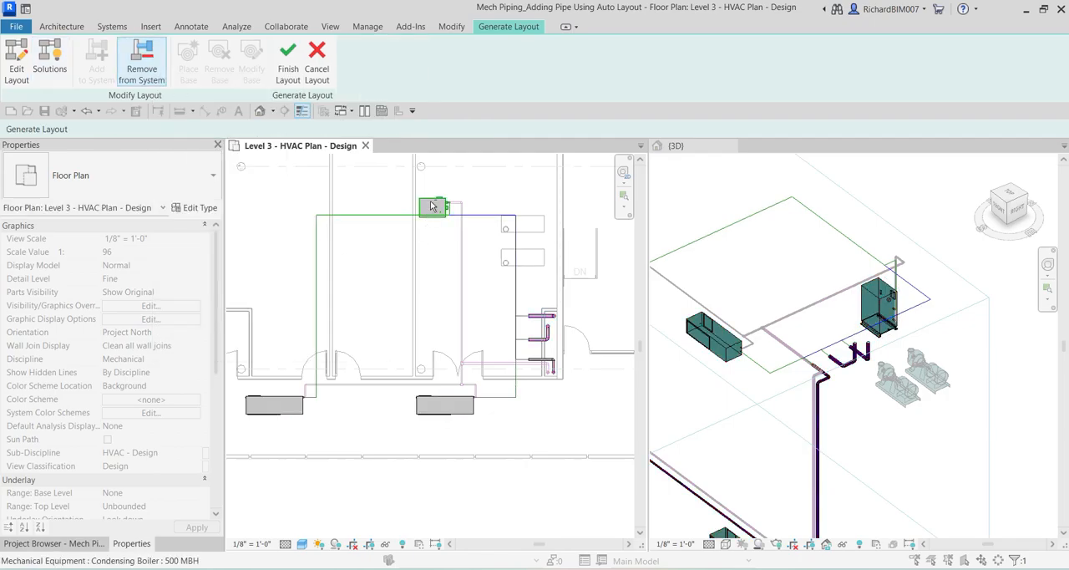
scroll(451, 215, "up", 2)
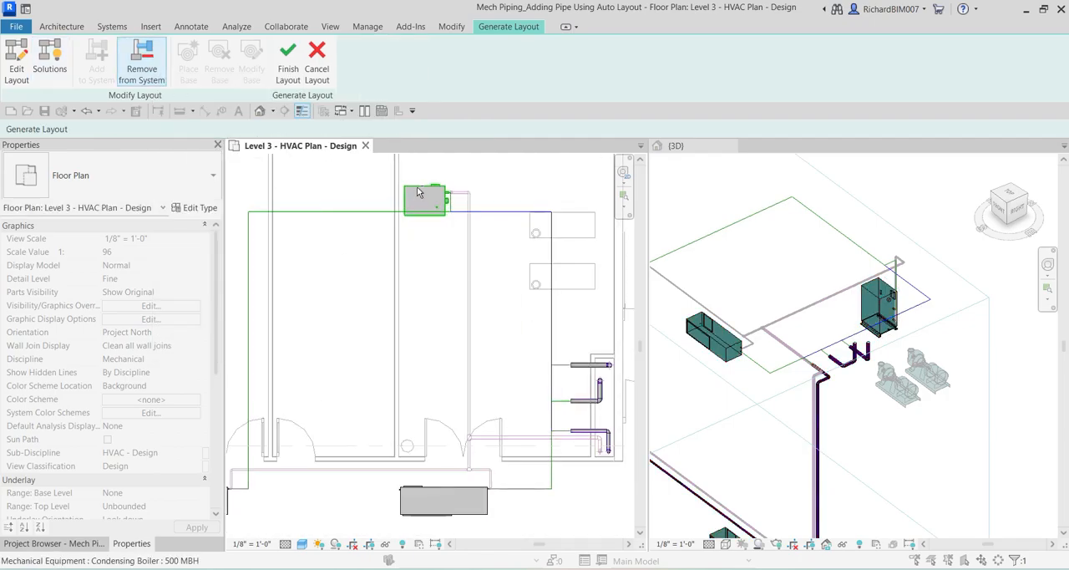
left_click(419, 192)
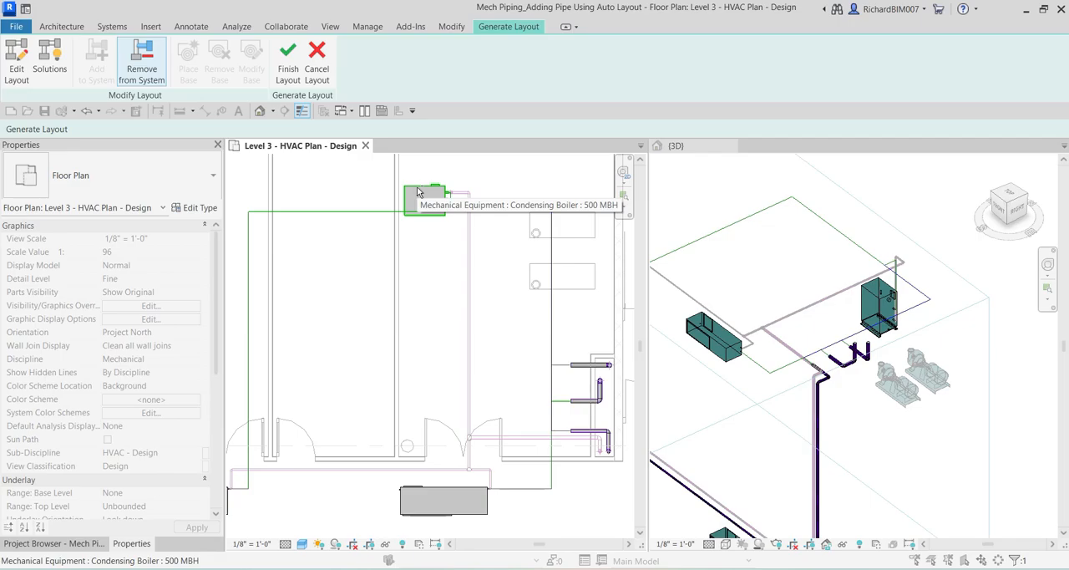
left_click(418, 189)
Remove the two upper pipe stubs by the shaft from the layout, keeping the lowest stub nearest the heat pumps.
scroll(409, 286, "down", 2)
middle_click_drag(469, 276, 346, 207)
scroll(442, 326, "up", 2)
scroll(413, 238, "up", 2)
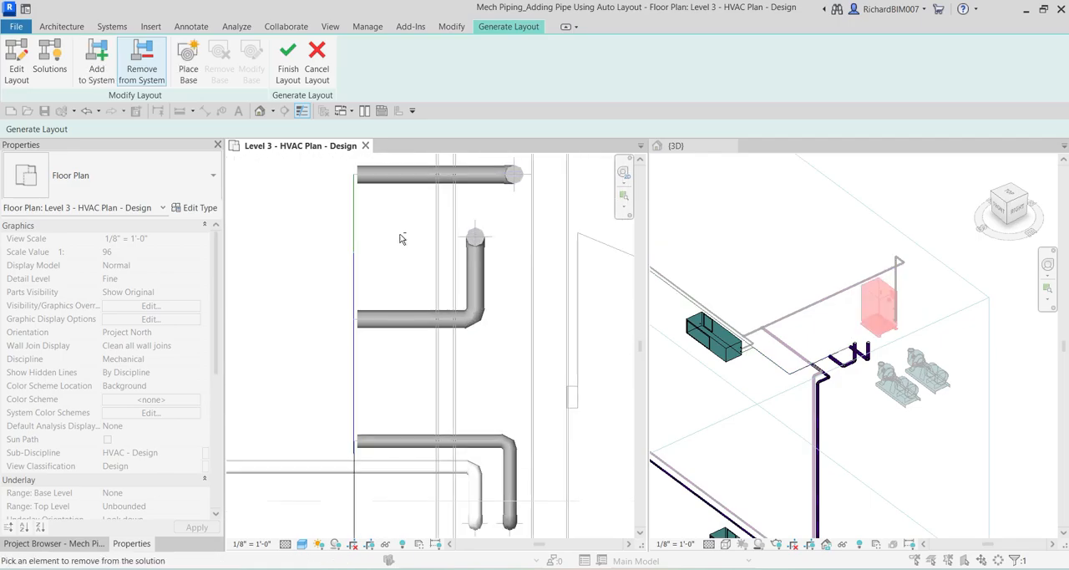
left_click(395, 187)
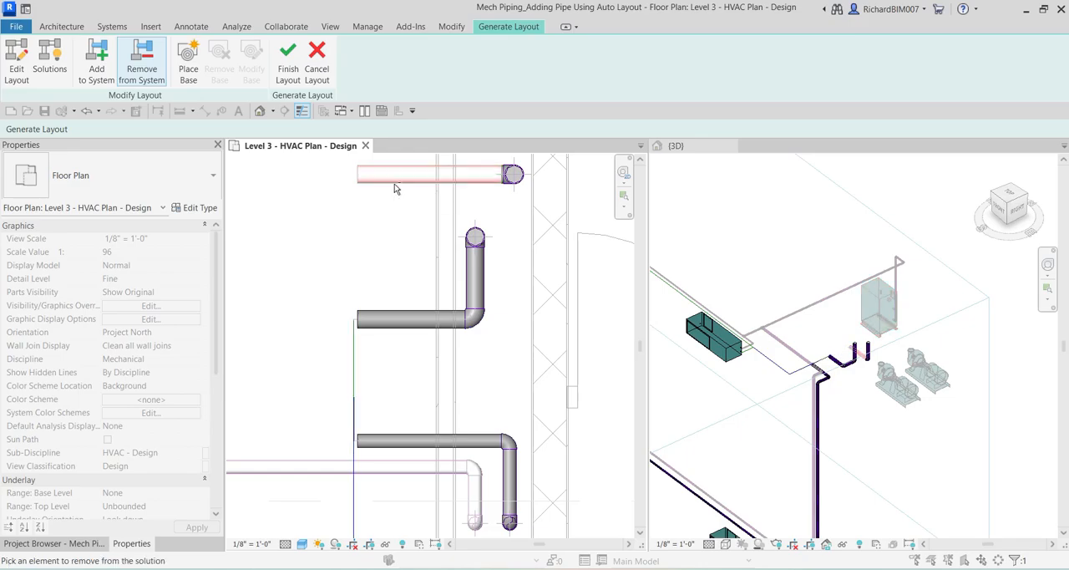
scroll(391, 240, "down", 2)
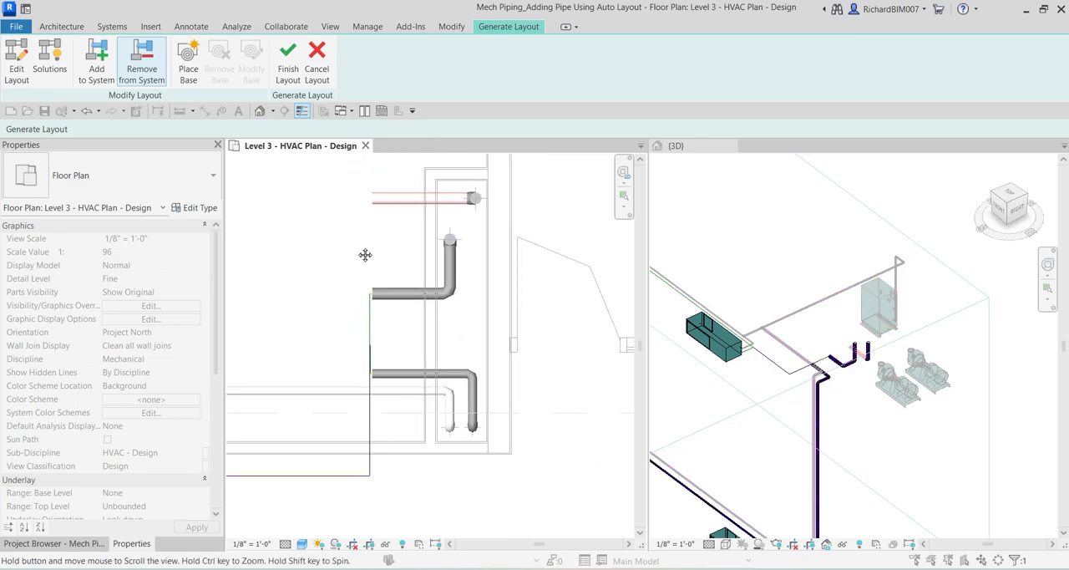
middle_click_drag(365, 255, 456, 218)
left_click(476, 257)
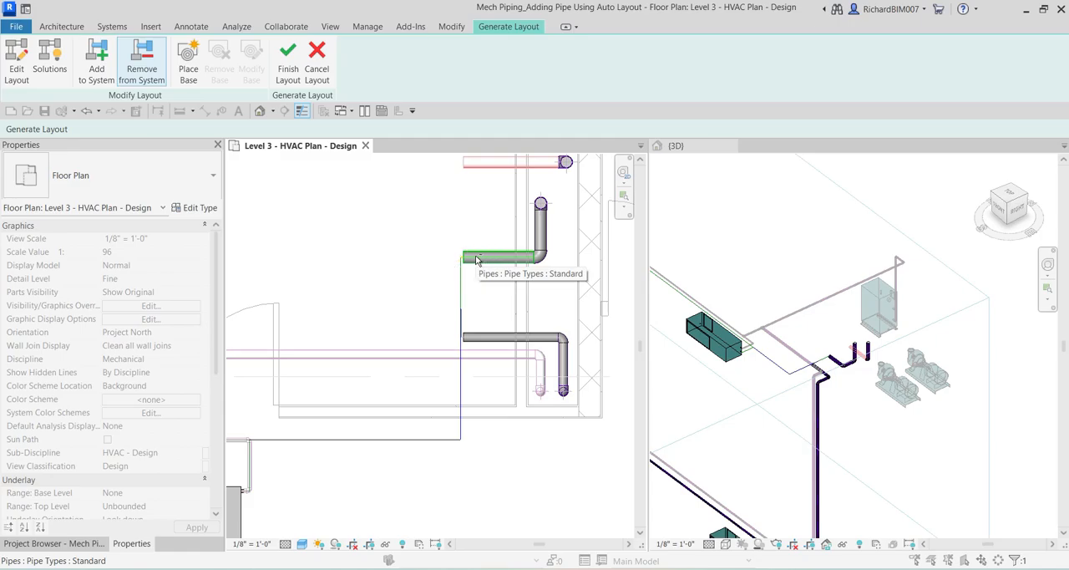
scroll(410, 276, "down", 2)
middle_click_drag(364, 289, 447, 261)
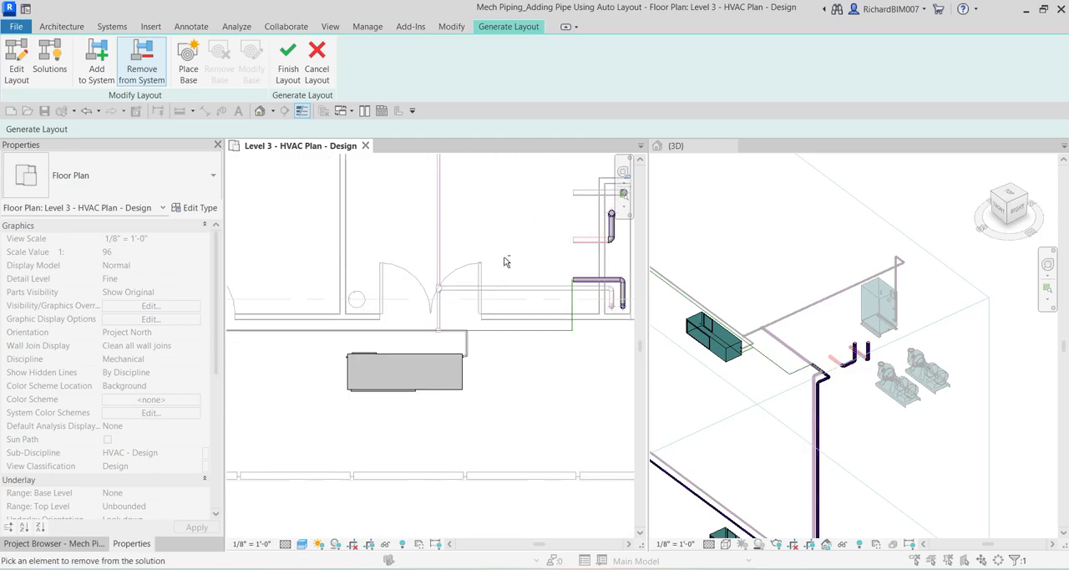
Examine the proposed supply route between the Level 3 heat pumps and the remaining riser stub in the plan.
scroll(527, 271, "up", 1)
middle_click_drag(528, 273, 456, 288)
scroll(504, 320, "down", 5)
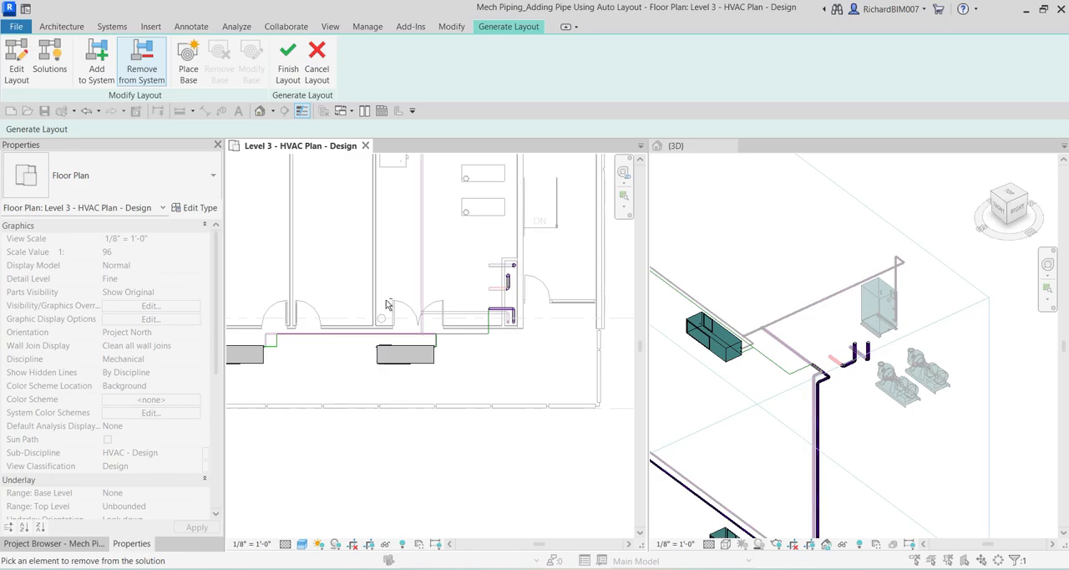
scroll(385, 299, "down", 1)
middle_click_drag(412, 228, 418, 255)
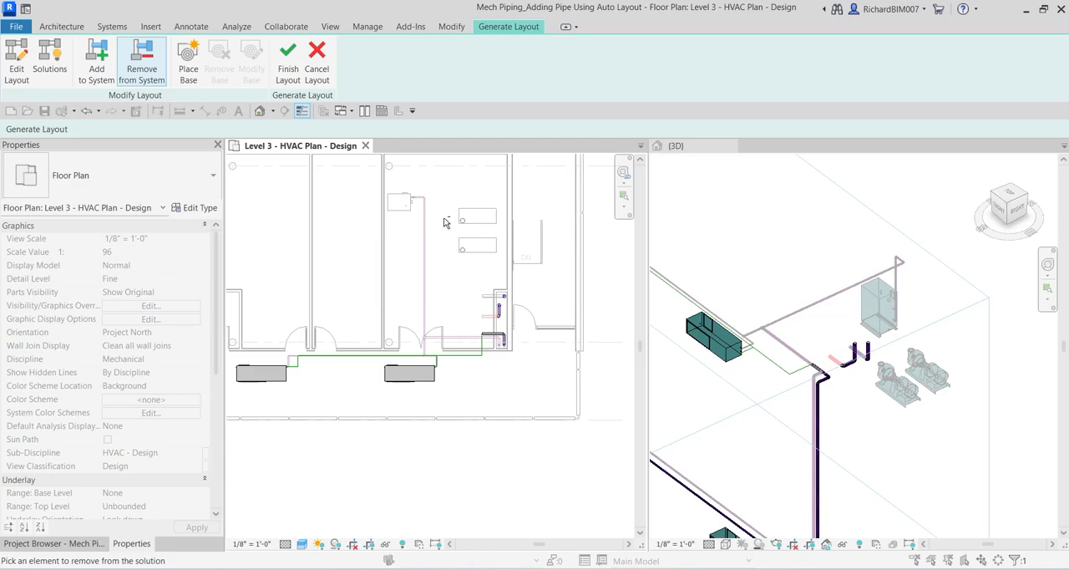
left_click(478, 245)
scroll(451, 359, "up", 3)
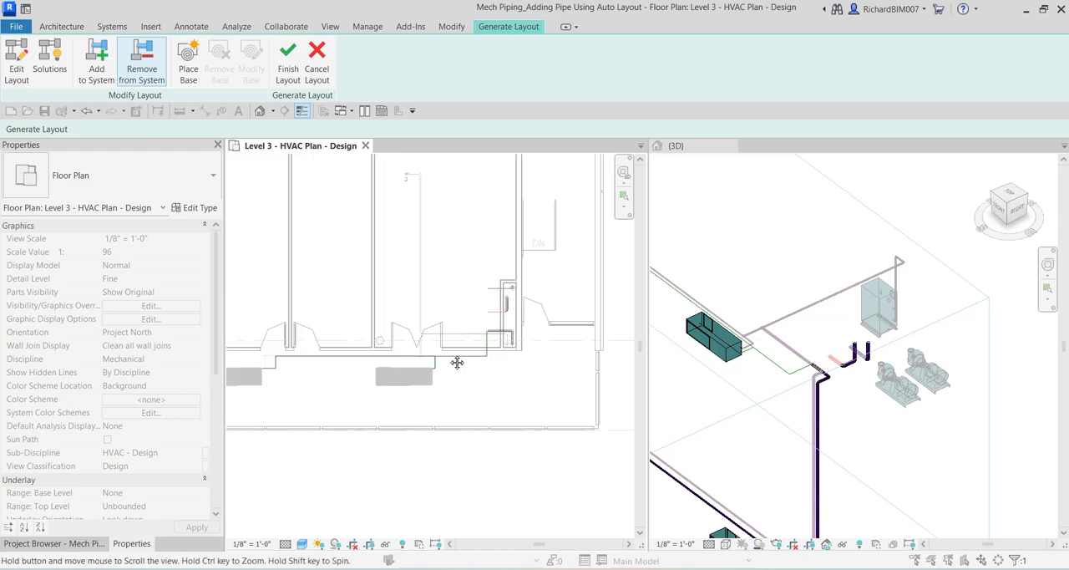
scroll(450, 358, "up", 2)
middle_click_drag(546, 376, 478, 387)
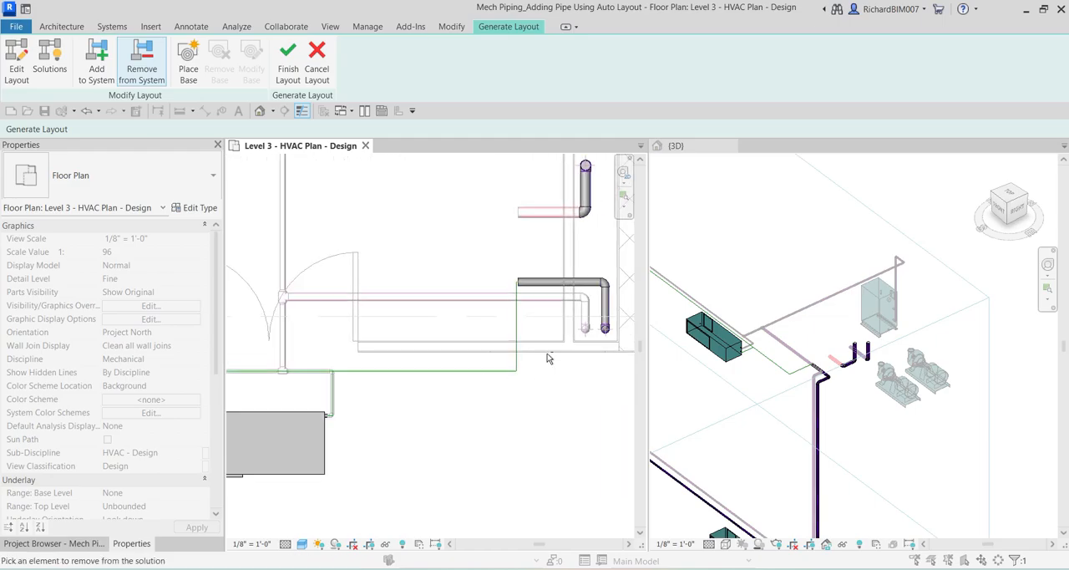
scroll(546, 336, "up", 1)
scroll(545, 335, "up", 1)
key("ctrl")
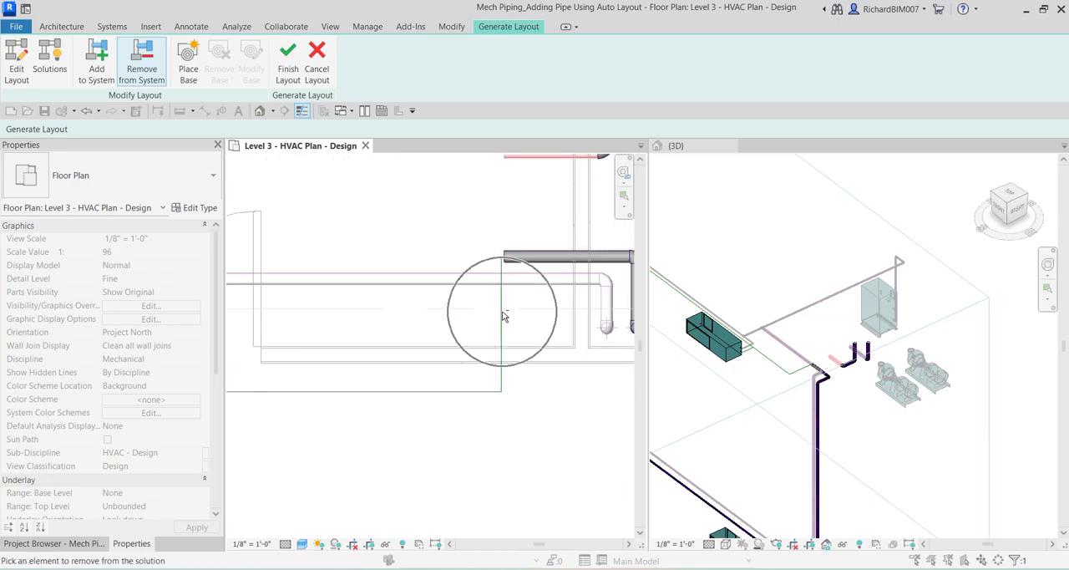
Edit the layout by shifting the vertical supply branch at the lowest riser stub toward the double door, about 5' 2" from the stub's end.
scroll(502, 331, "down", 1)
scroll(503, 332, "down", 1)
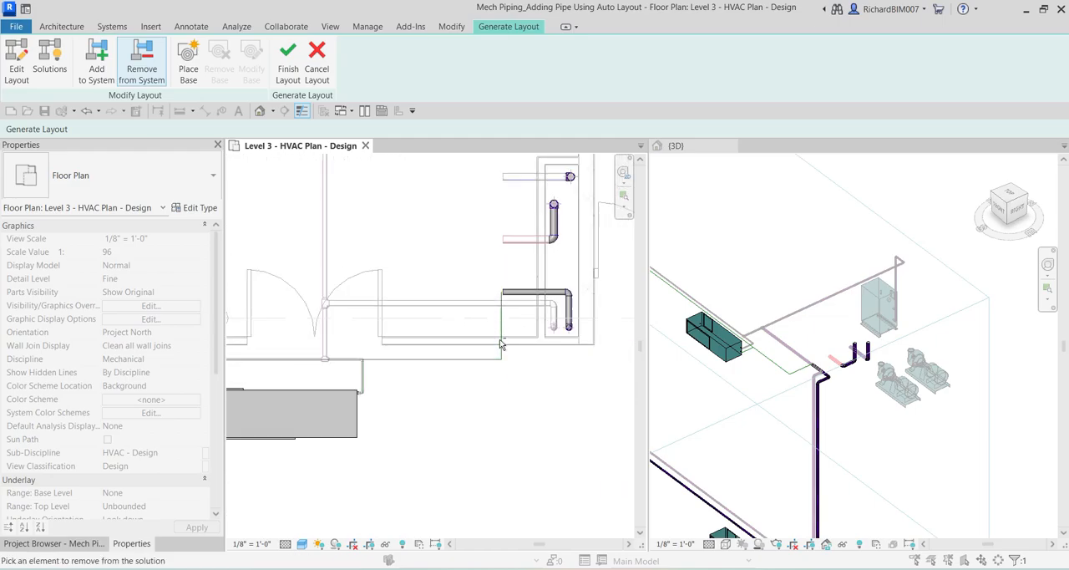
left_click(16, 60)
scroll(546, 420, "up", 1)
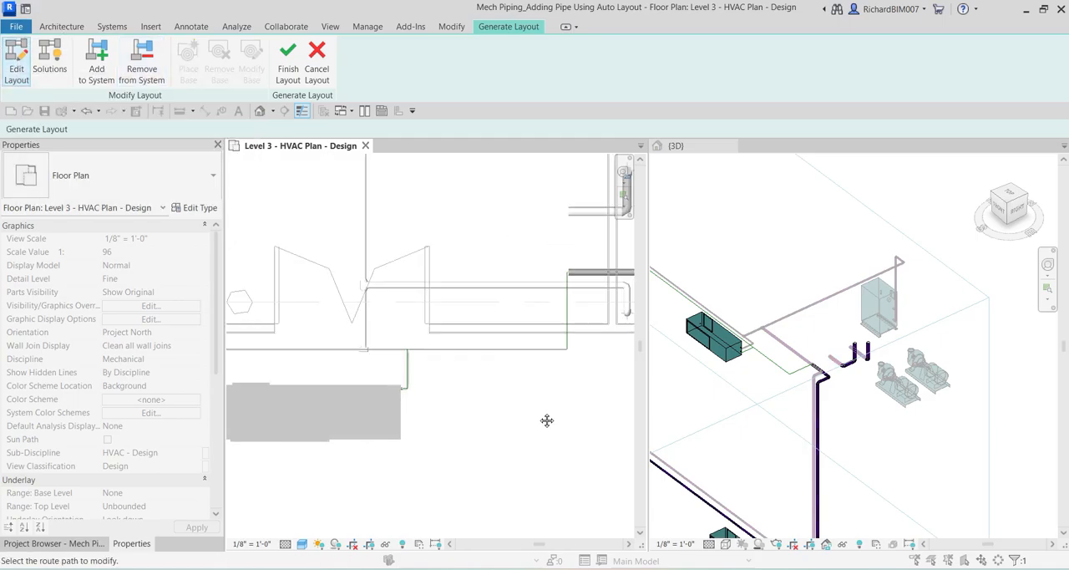
scroll(573, 299, "up", 2)
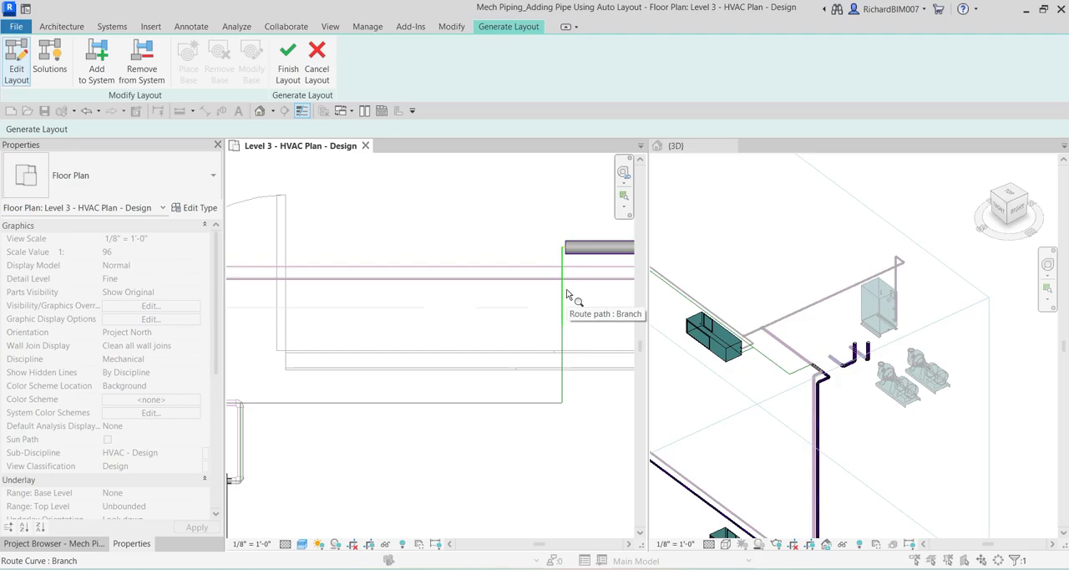
left_click(566, 294)
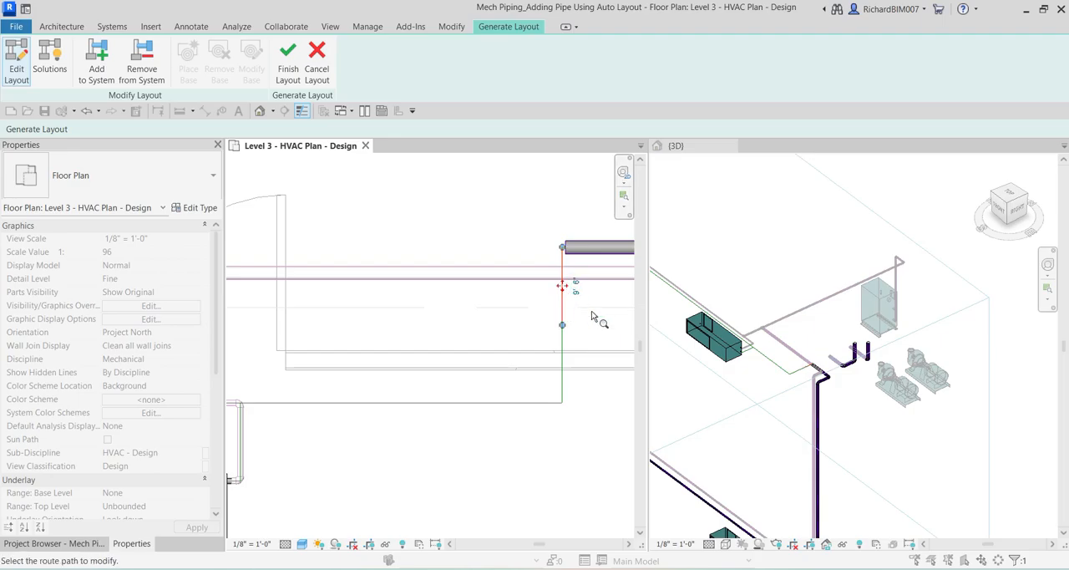
left_click(565, 367)
scroll(565, 363, "down", 1)
scroll(576, 393, "down", 3)
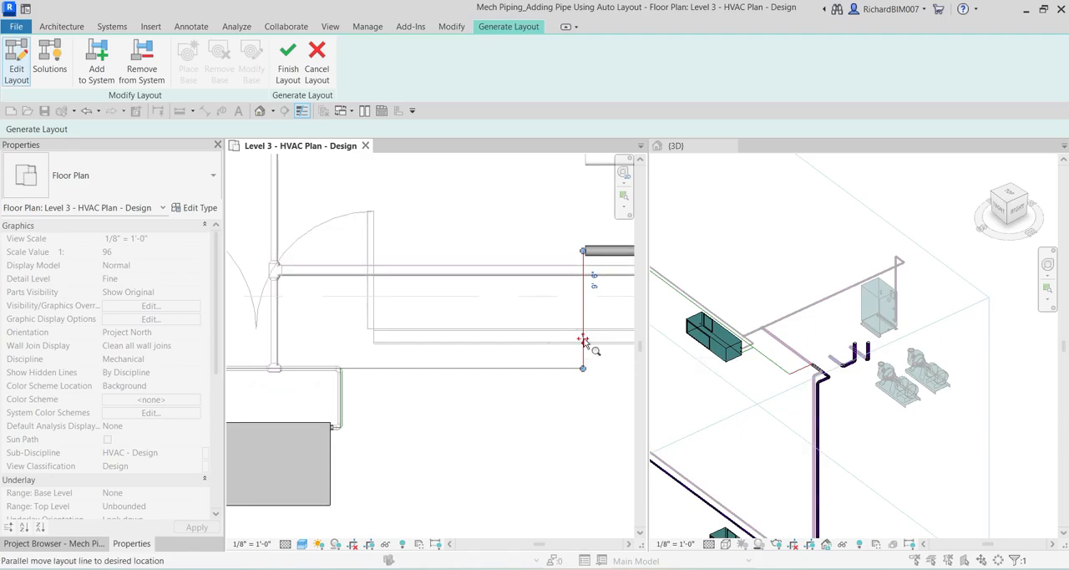
left_click_drag(583, 341, 382, 338)
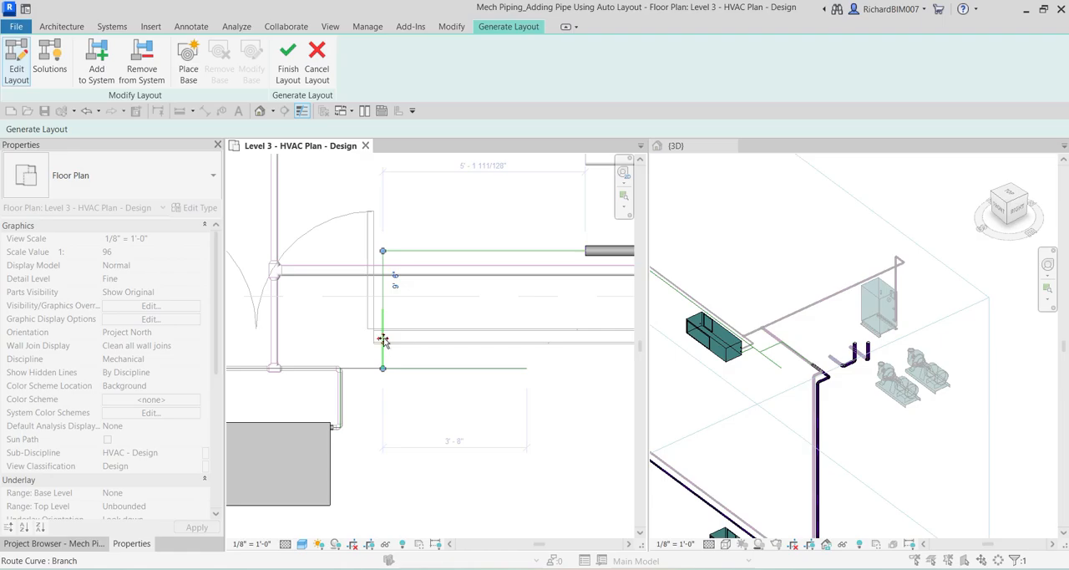
left_click(418, 426)
Move the short vertical branch beside the nearest heat pump outward to line up with the relocated supply branch.
middle_click_drag(401, 423, 445, 384)
scroll(411, 369, "up", 3)
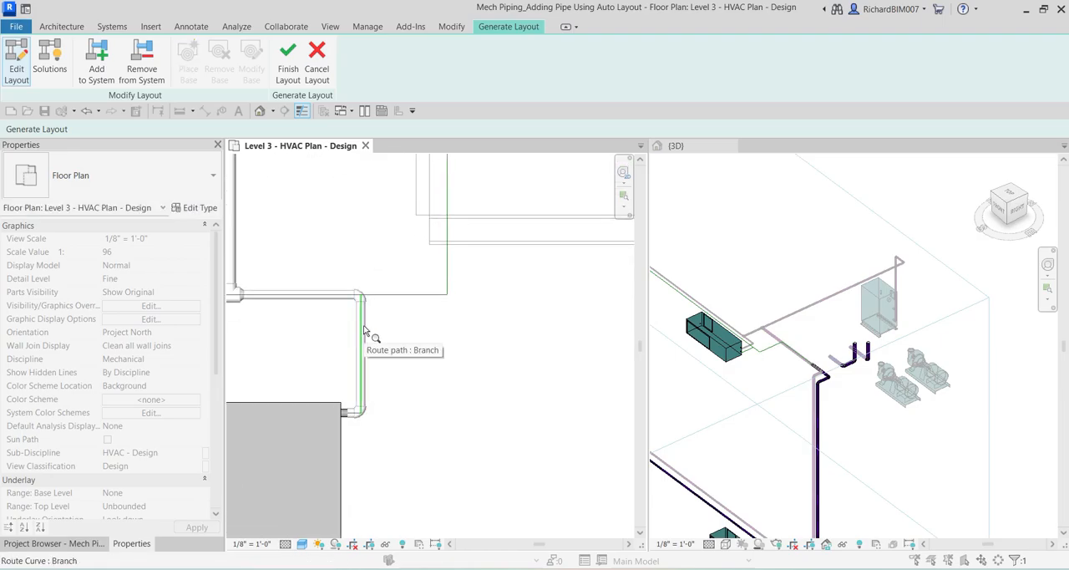
left_click(362, 349)
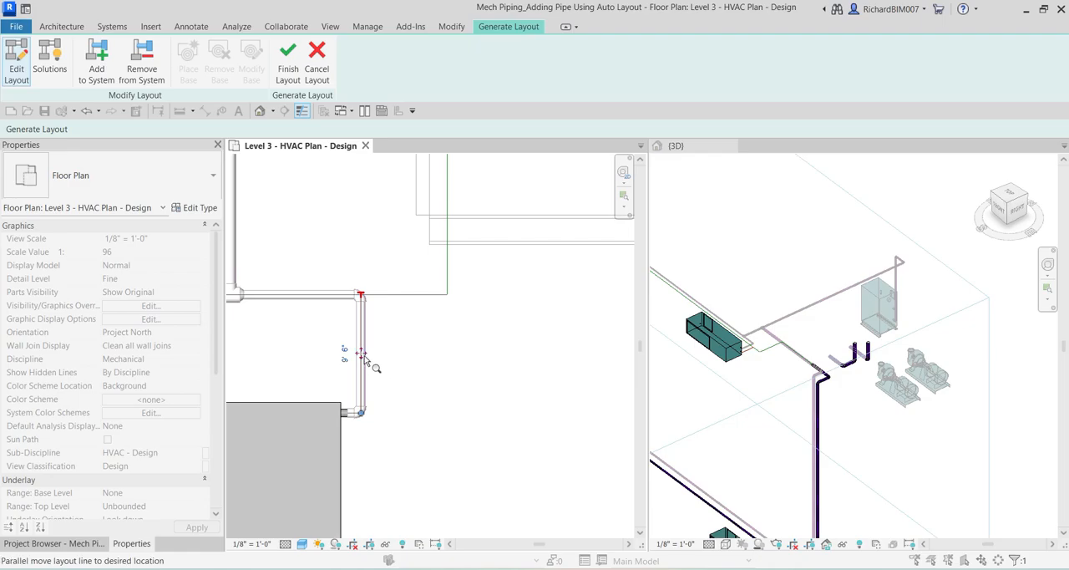
left_click_drag(361, 353, 448, 357)
Finish the edited CHWS layout to generate the supply piping between the Level 3 heat pumps and the riser.
scroll(472, 380, "down", 3)
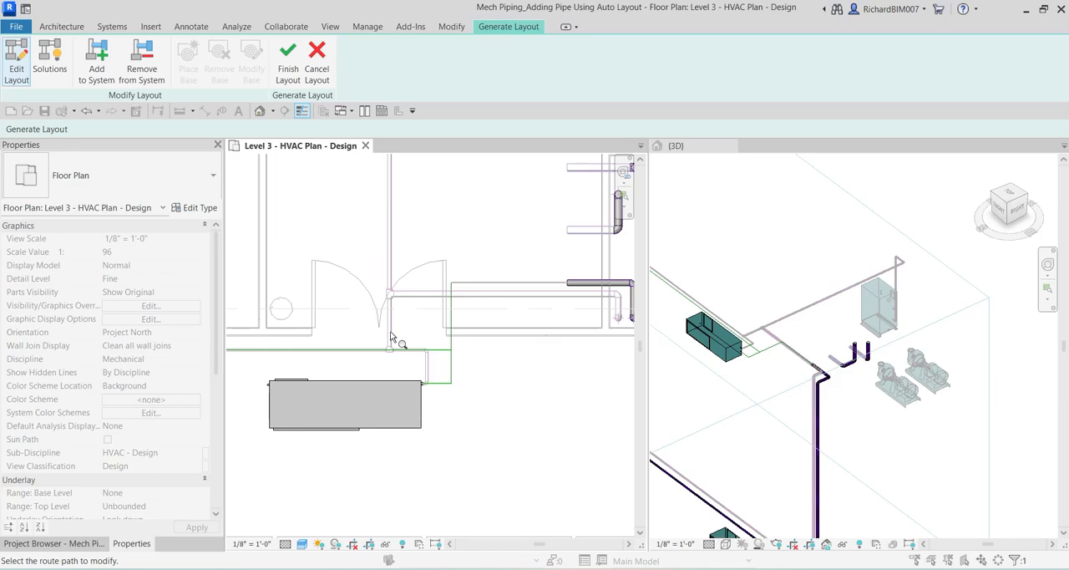
scroll(482, 365, "down", 1)
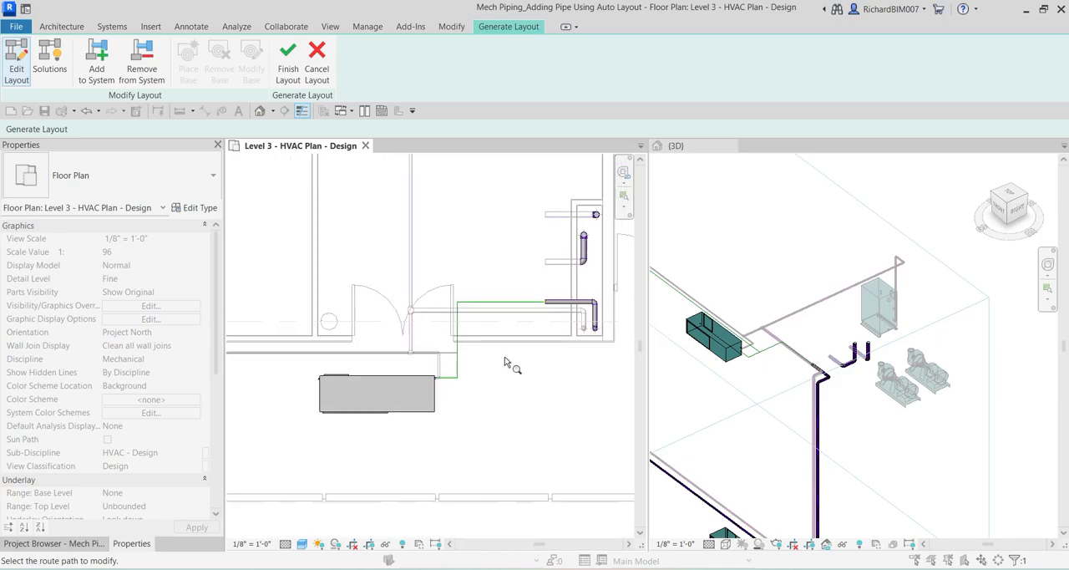
middle_click_drag(515, 365, 484, 390)
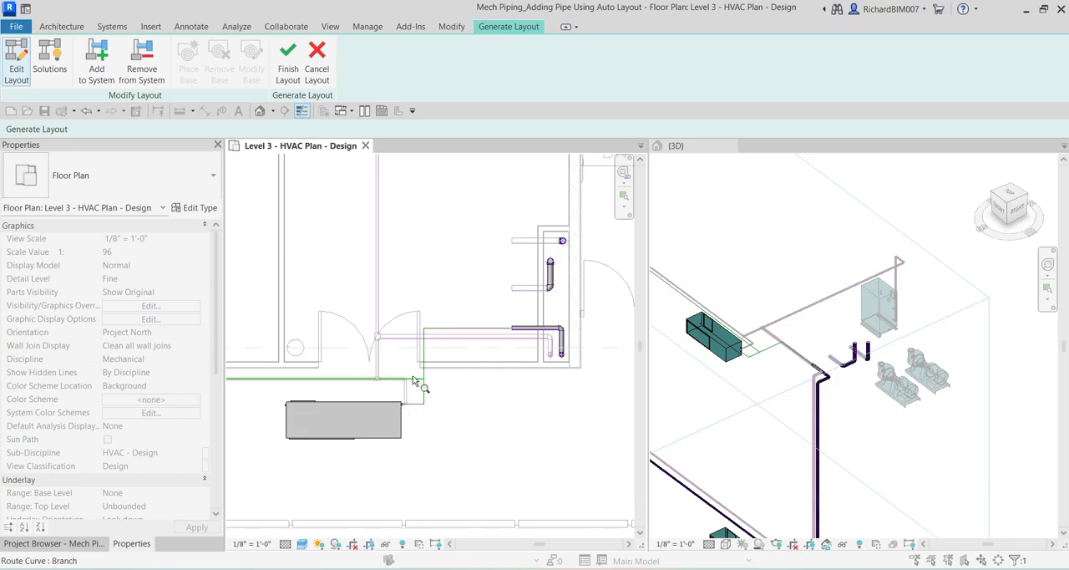
scroll(434, 396, "down", 1)
middle_click_drag(435, 396, 467, 392)
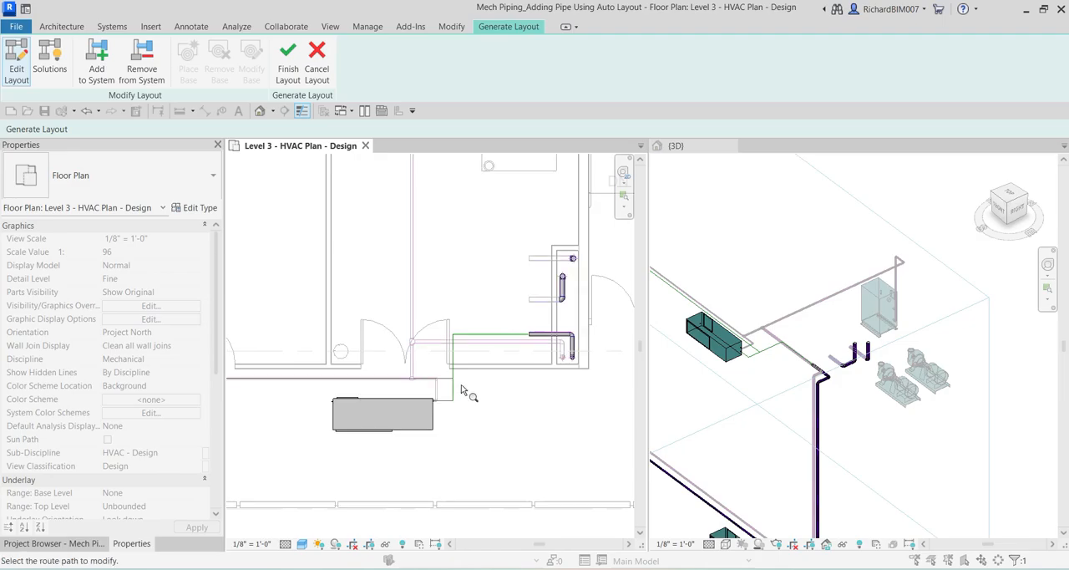
left_click(288, 69)
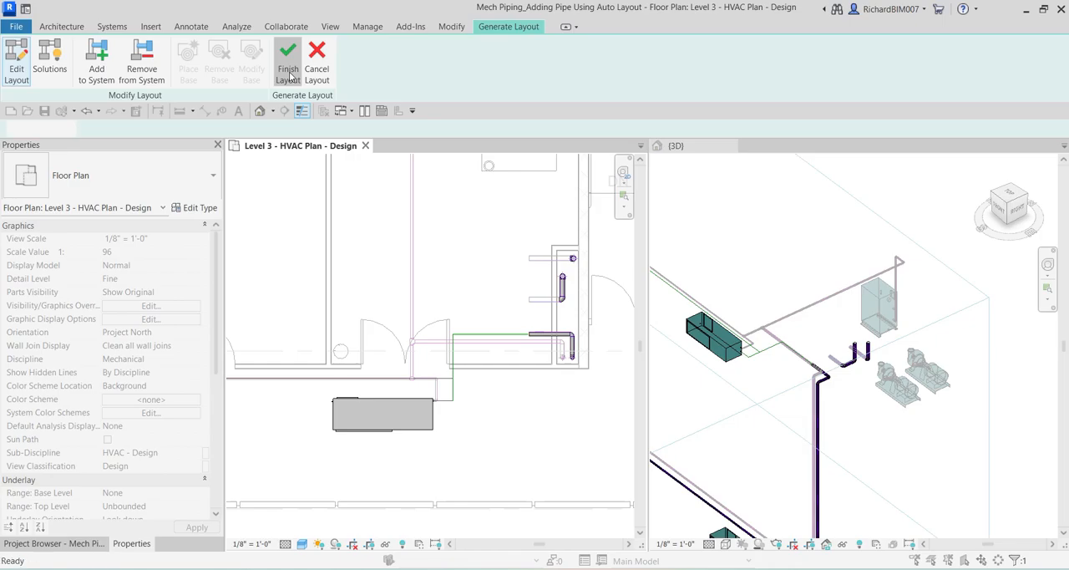
scroll(764, 378, "up", 6)
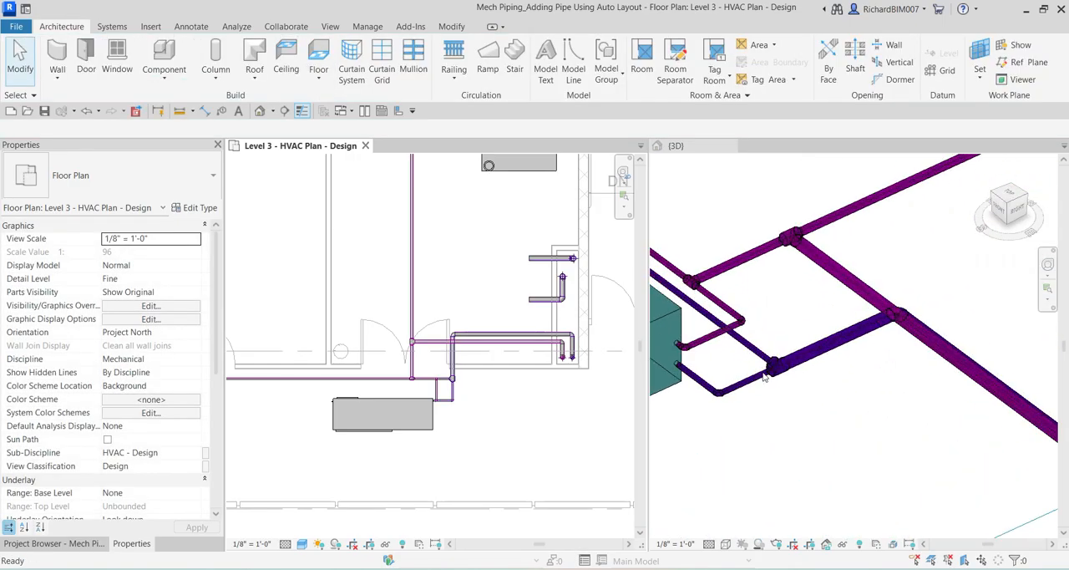